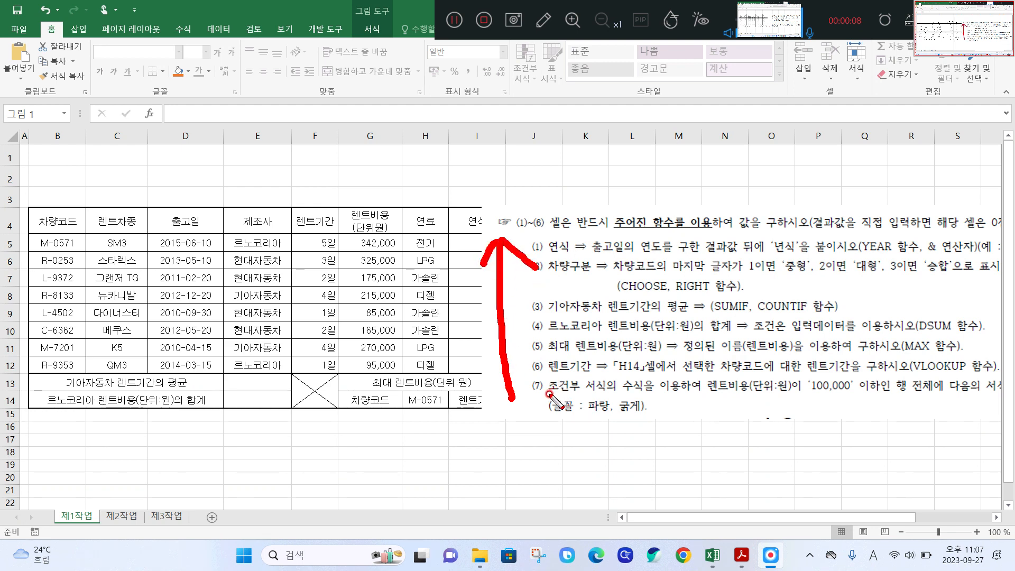
pyautogui.moveTo(550, 394)
pyautogui.mouseDown()
pyautogui.moveTo(510, 398)
pyautogui.moveTo(539, 365)
pyautogui.moveTo(554, 390)
pyautogui.moveTo(618, 392)
pyautogui.moveTo(621, 377)
pyautogui.moveTo(647, 373)
pyautogui.moveTo(646, 396)
pyautogui.moveTo(1003, 398)
pyautogui.mouseUp()
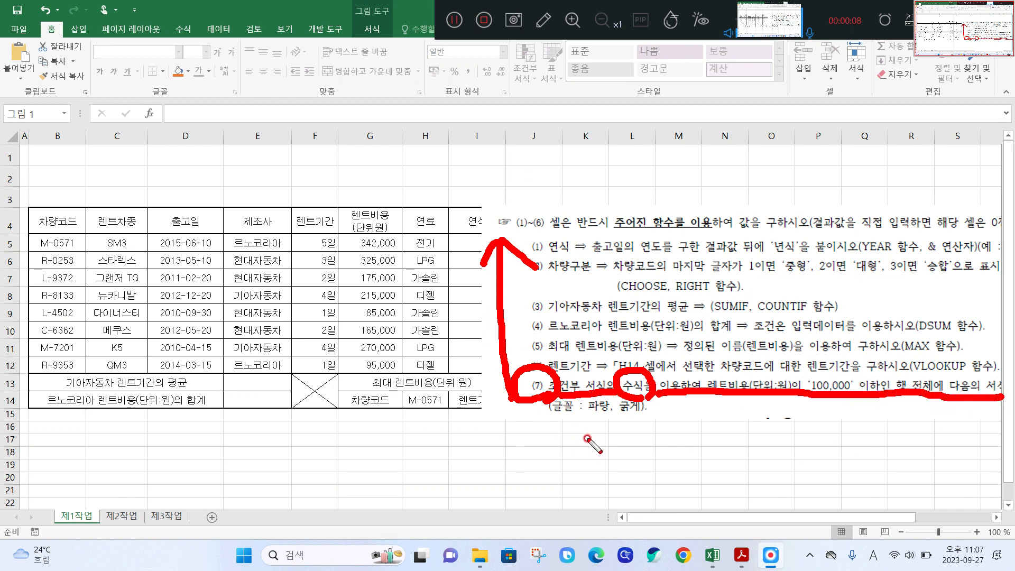
pyautogui.moveTo(544, 421); pyautogui.dragTo(646, 418)
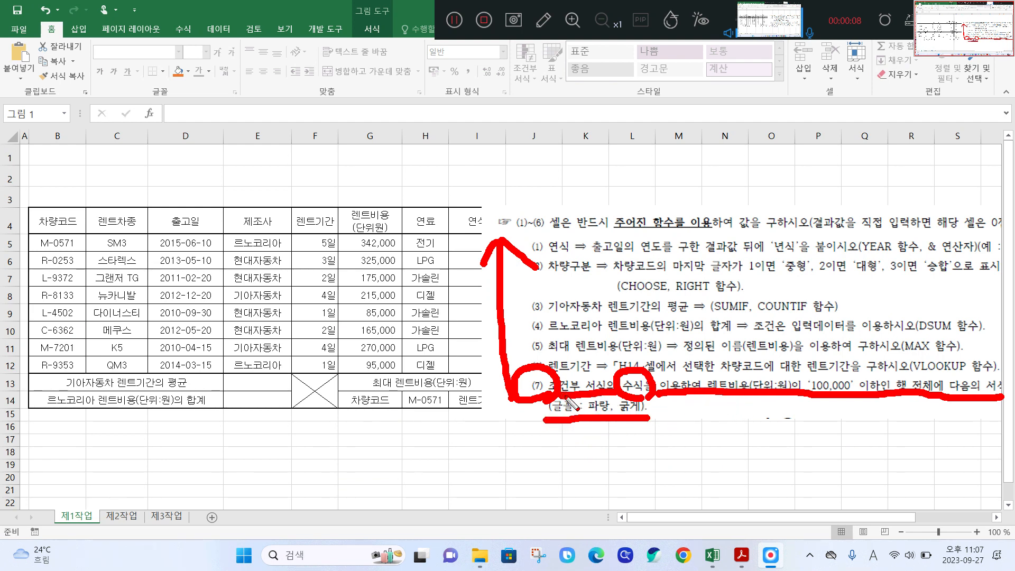
pyautogui.click(706, 397)
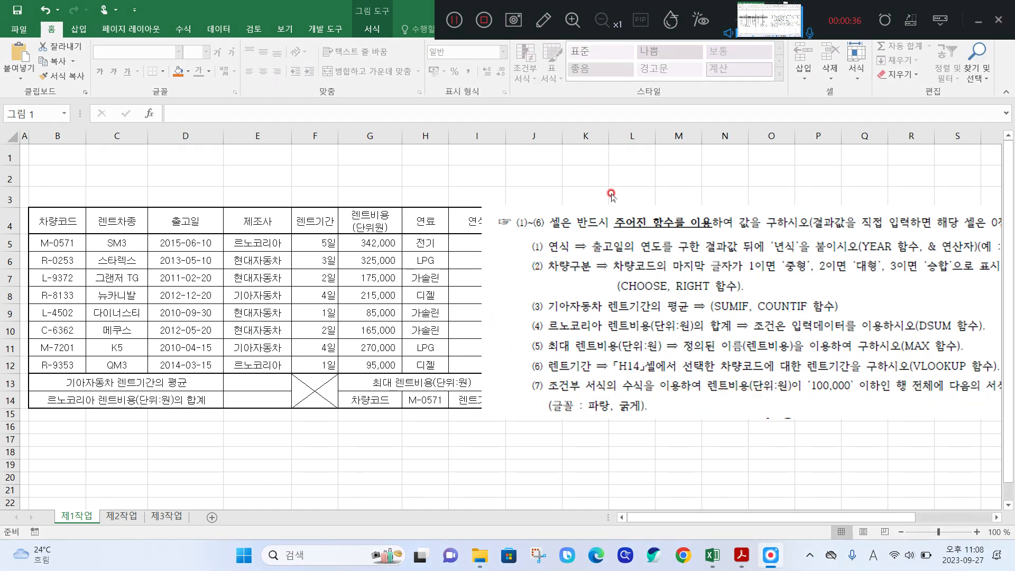
# Move the instructions picture away from the rental table so columns I and J are uncovered.
pyautogui.moveTo(655, 248); pyautogui.dragTo(768, 244)
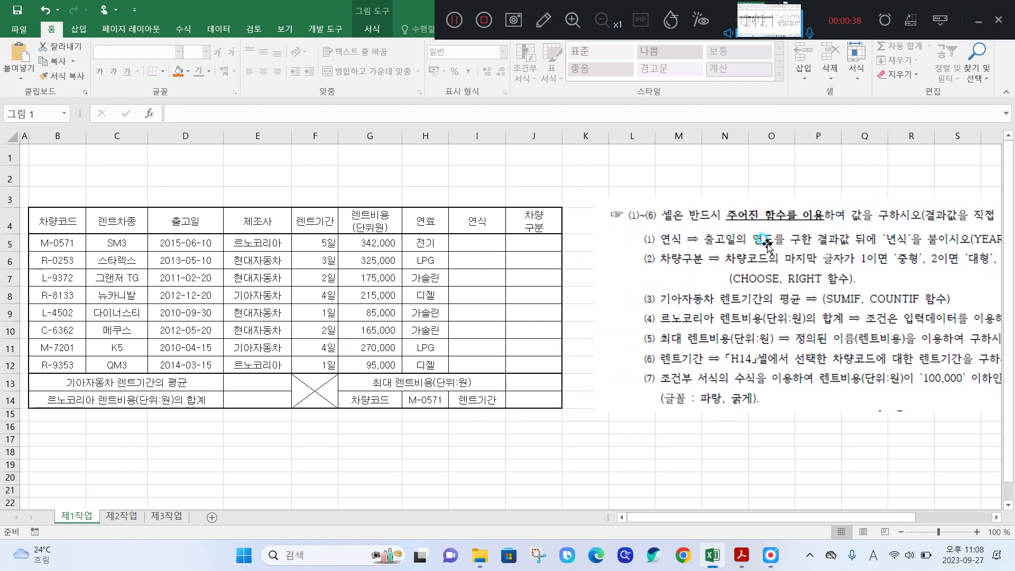
pyautogui.press('F8')
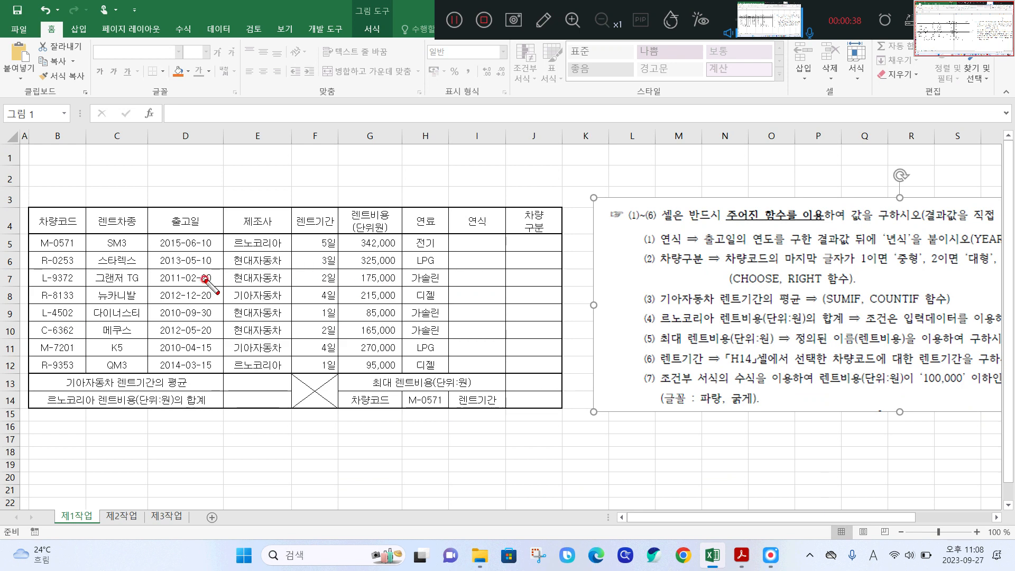
pyautogui.moveTo(43, 316); pyautogui.dragTo(547, 313)
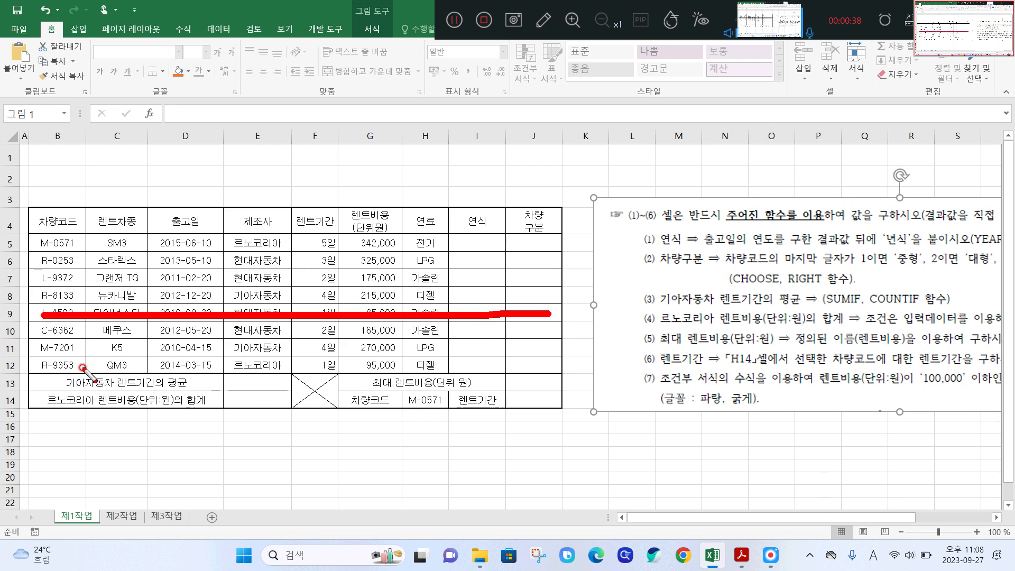
pyautogui.moveTo(41, 371); pyautogui.dragTo(537, 372)
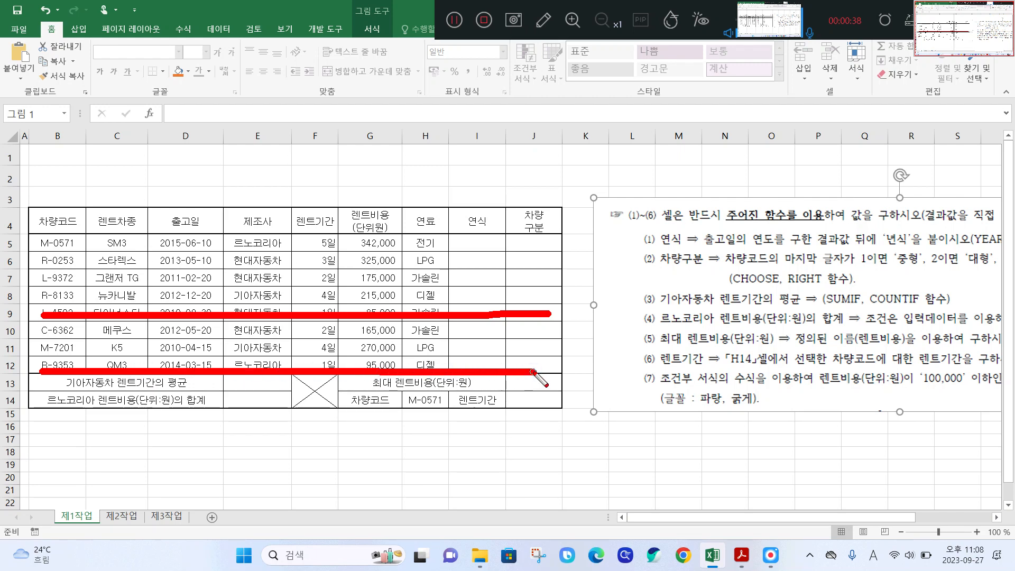
pyautogui.moveTo(742, 414)
pyautogui.mouseDown()
pyautogui.moveTo(693, 383)
pyautogui.moveTo(771, 402)
pyautogui.moveTo(759, 411)
pyautogui.mouseUp()
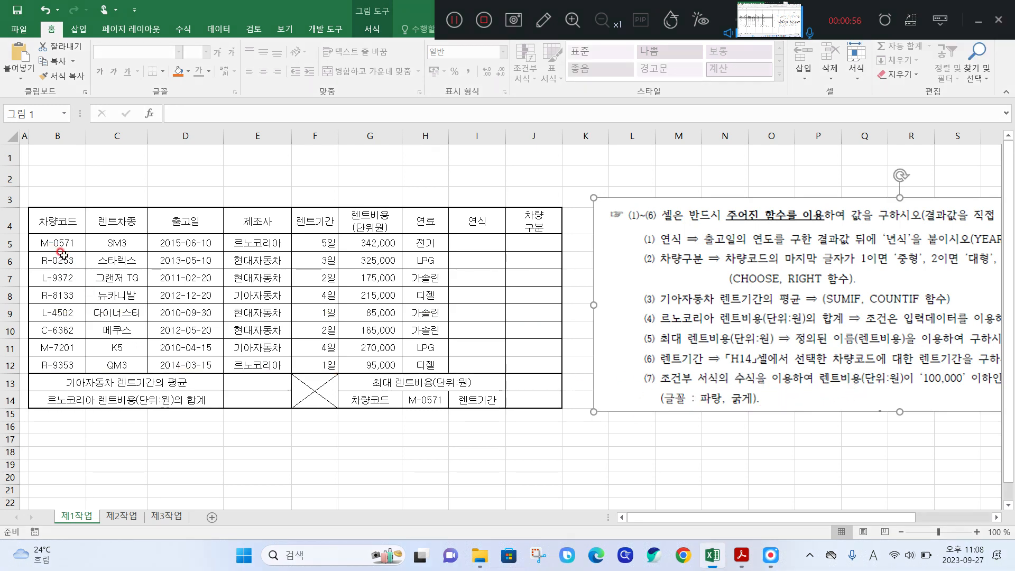
# Create a new conditional formatting rule for B5:J12 that uses a formula to determine which cells to format.
pyautogui.moveTo(60, 249)
pyautogui.mouseDown()
pyautogui.moveTo(50, 244)
pyautogui.moveTo(66, 235)
pyautogui.moveTo(58, 253)
pyautogui.moveTo(71, 244)
pyautogui.moveTo(351, 299)
pyautogui.moveTo(536, 365)
pyautogui.moveTo(521, 370)
pyautogui.moveTo(526, 363)
pyautogui.mouseUp()
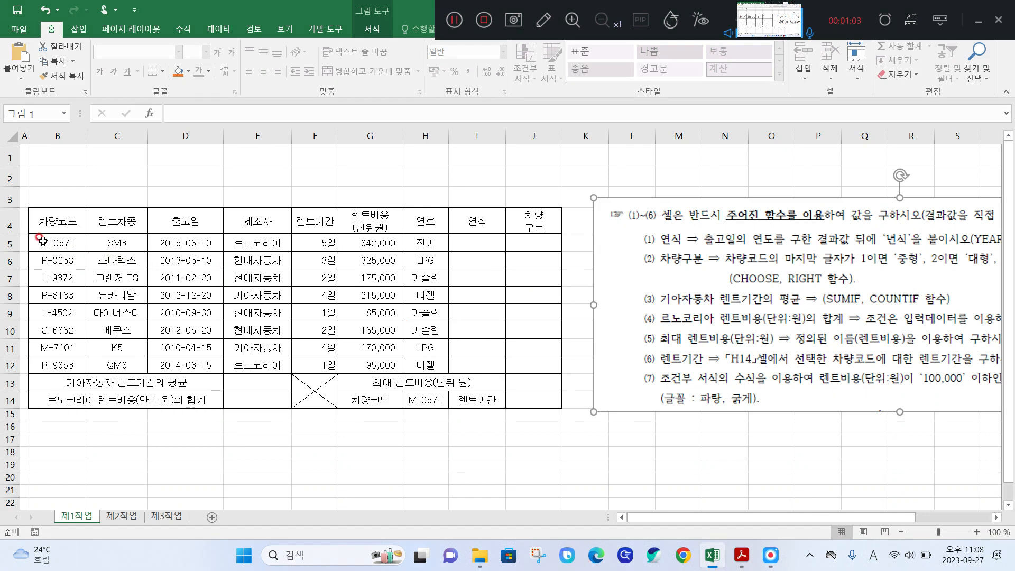
pyautogui.moveTo(53, 245); pyautogui.dragTo(531, 357)
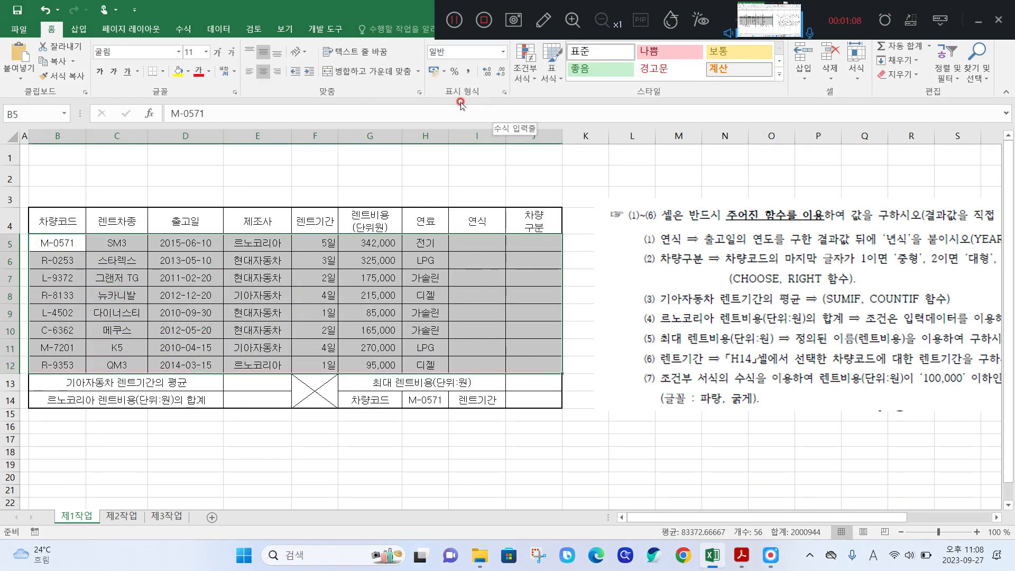
pyautogui.press('F4')
pyautogui.moveTo(71, 45)
pyautogui.mouseDown()
pyautogui.moveTo(37, 42)
pyautogui.moveTo(66, 8)
pyautogui.moveTo(79, 36)
pyautogui.mouseUp()
pyautogui.moveTo(553, 95)
pyautogui.mouseDown()
pyautogui.moveTo(525, 101)
pyautogui.moveTo(509, 48)
pyautogui.moveTo(554, 82)
pyautogui.moveTo(537, 97)
pyautogui.mouseUp()
pyautogui.press('Escape')
pyautogui.click(519, 86)
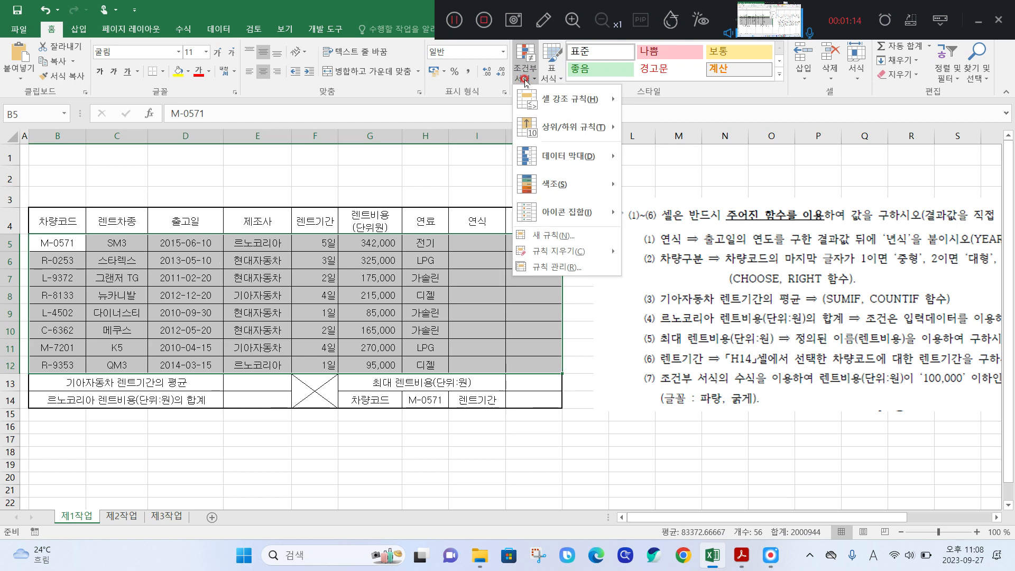
pyautogui.click(550, 238)
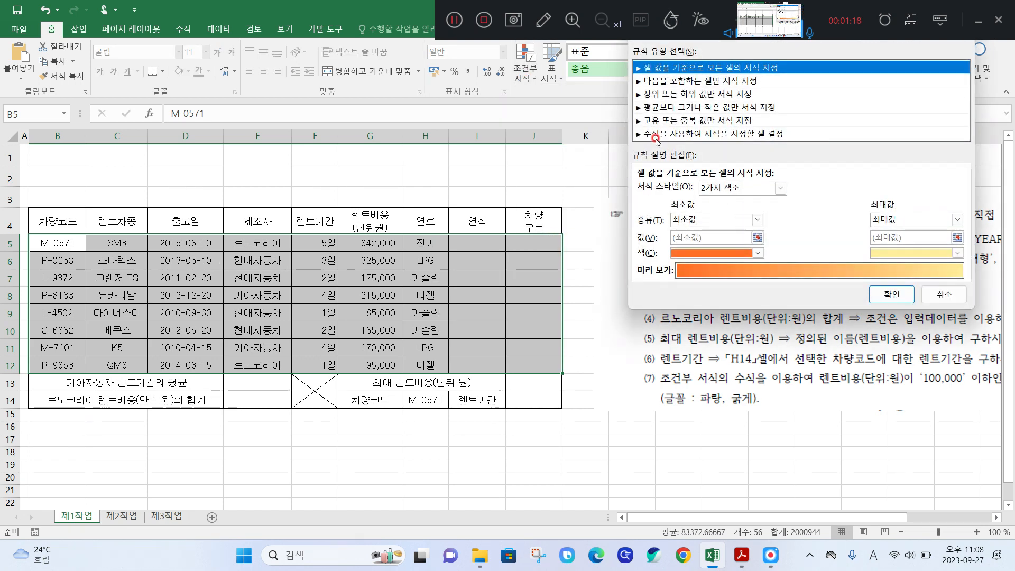
pyautogui.moveTo(655, 148)
pyautogui.mouseDown()
pyautogui.moveTo(632, 146)
pyautogui.moveTo(626, 122)
pyautogui.moveTo(678, 132)
pyautogui.moveTo(670, 156)
pyautogui.mouseUp()
pyautogui.click(703, 135)
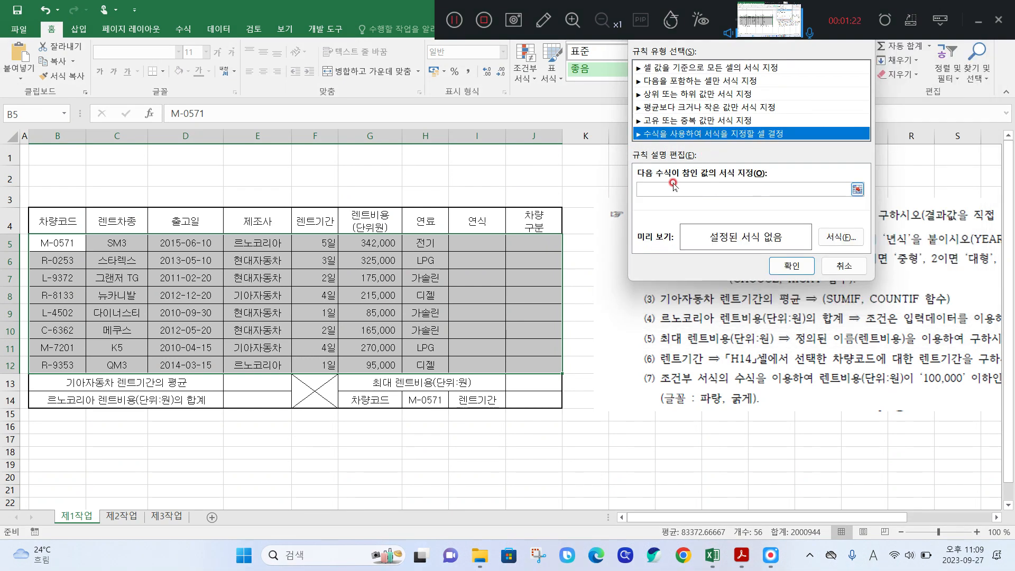
# Enter =$G5<=100000 as the rule's formula, with only the column of the rental cost reference locked.
pyautogui.moveTo(817, 173)
pyautogui.mouseDown()
pyautogui.moveTo(654, 170)
pyautogui.moveTo(635, 214)
pyautogui.moveTo(832, 207)
pyautogui.moveTo(856, 172)
pyautogui.mouseUp()
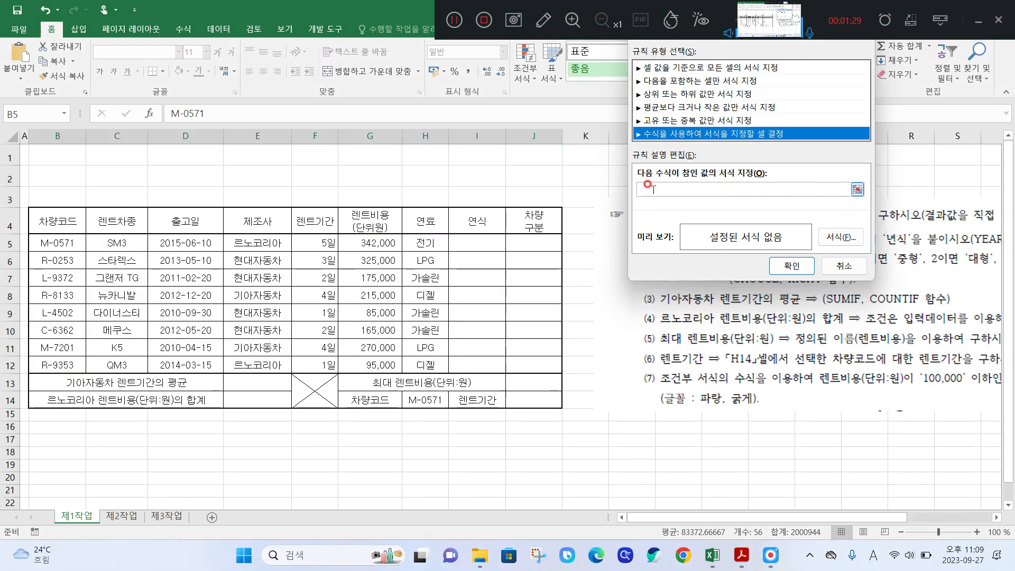
pyautogui.click(647, 188)
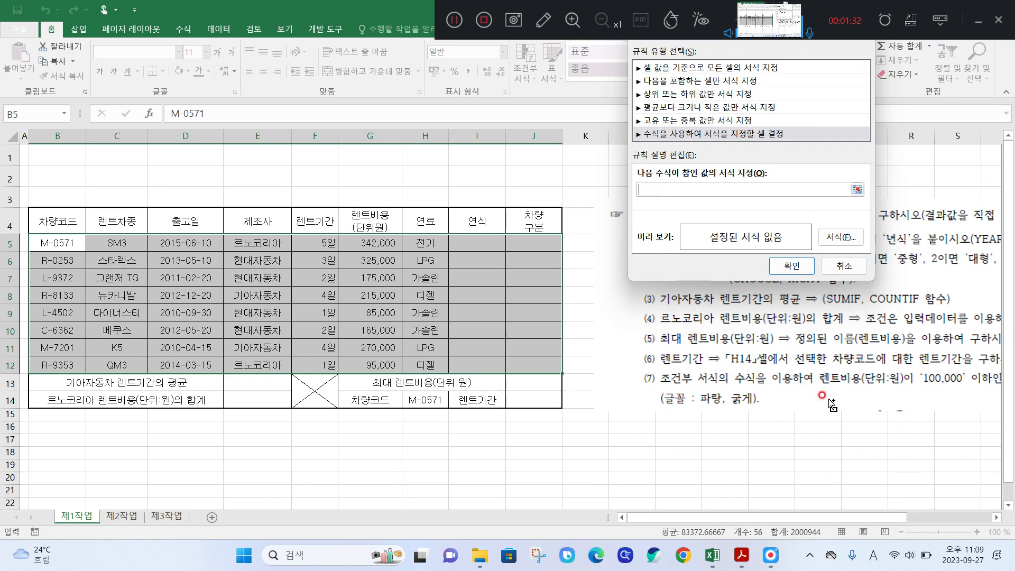
pyautogui.moveTo(821, 395); pyautogui.dragTo(991, 392)
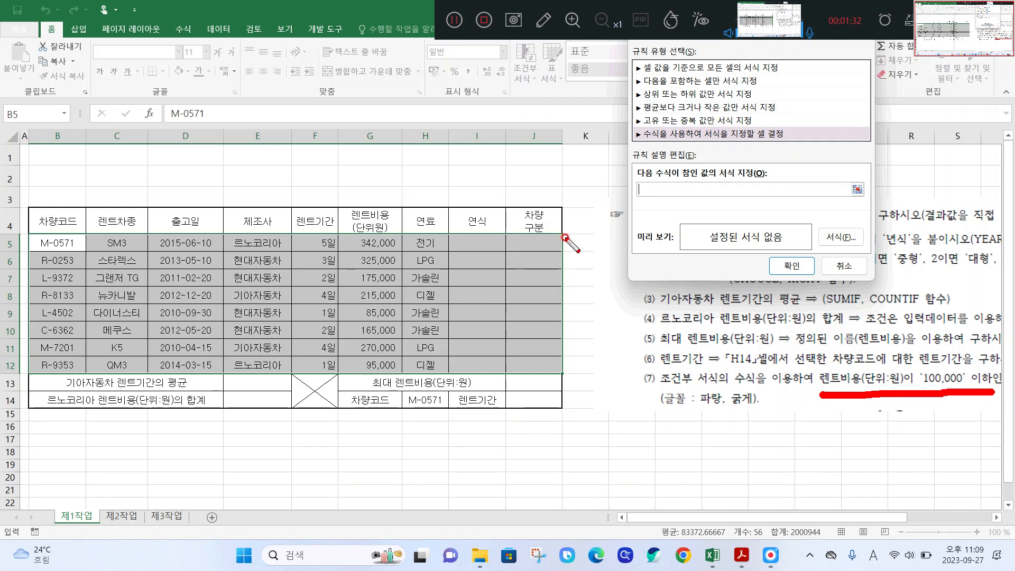
pyautogui.moveTo(567, 238)
pyautogui.mouseDown()
pyautogui.moveTo(35, 235)
pyautogui.moveTo(32, 373)
pyautogui.moveTo(132, 388)
pyautogui.moveTo(578, 388)
pyautogui.moveTo(584, 290)
pyautogui.moveTo(570, 233)
pyautogui.mouseUp()
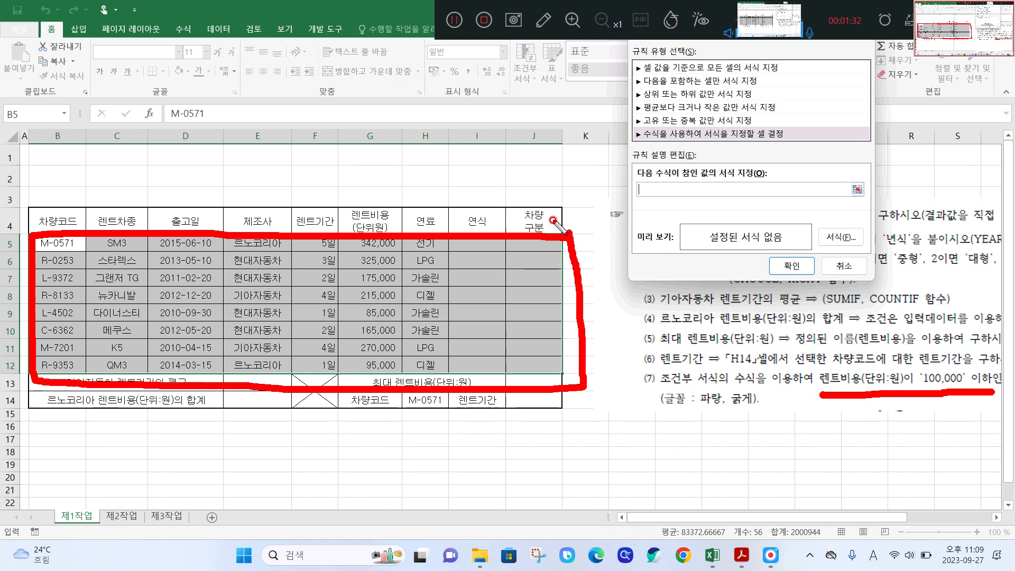
pyautogui.moveTo(369, 253)
pyautogui.mouseDown()
pyautogui.moveTo(354, 238)
pyautogui.moveTo(386, 242)
pyautogui.moveTo(363, 255)
pyautogui.mouseUp()
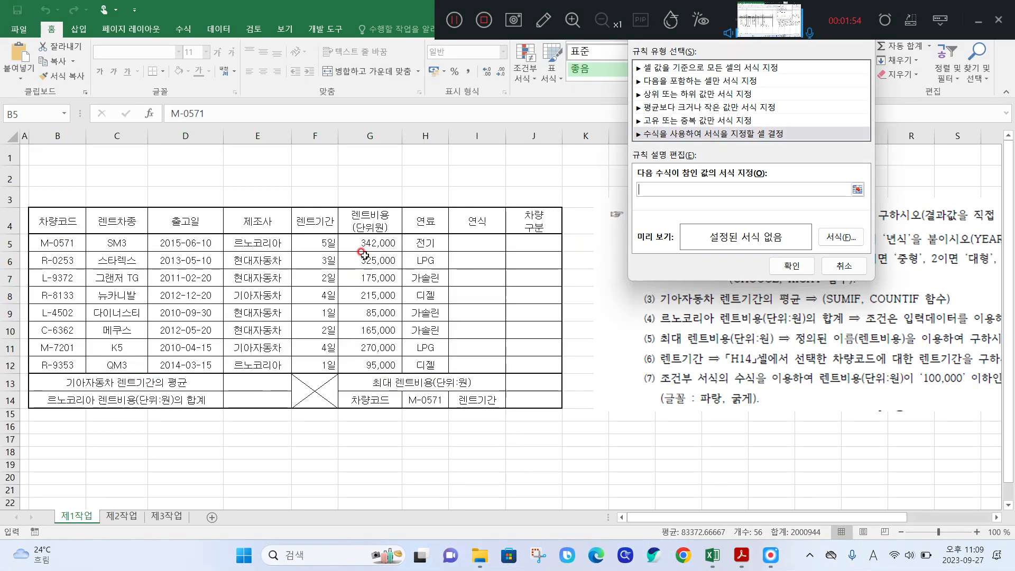
pyautogui.click(369, 243)
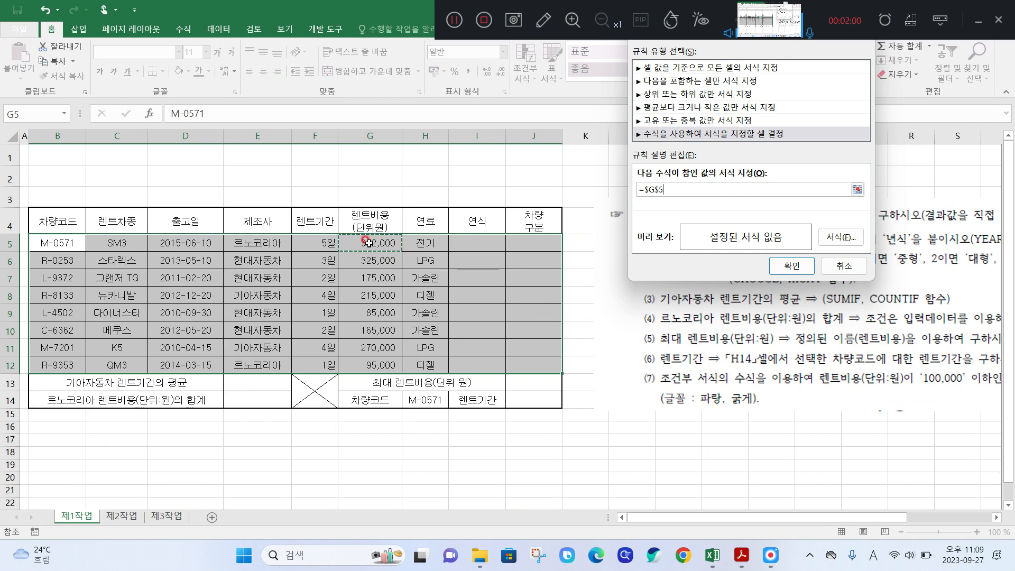
pyautogui.press('F4')
pyautogui.press('F4')
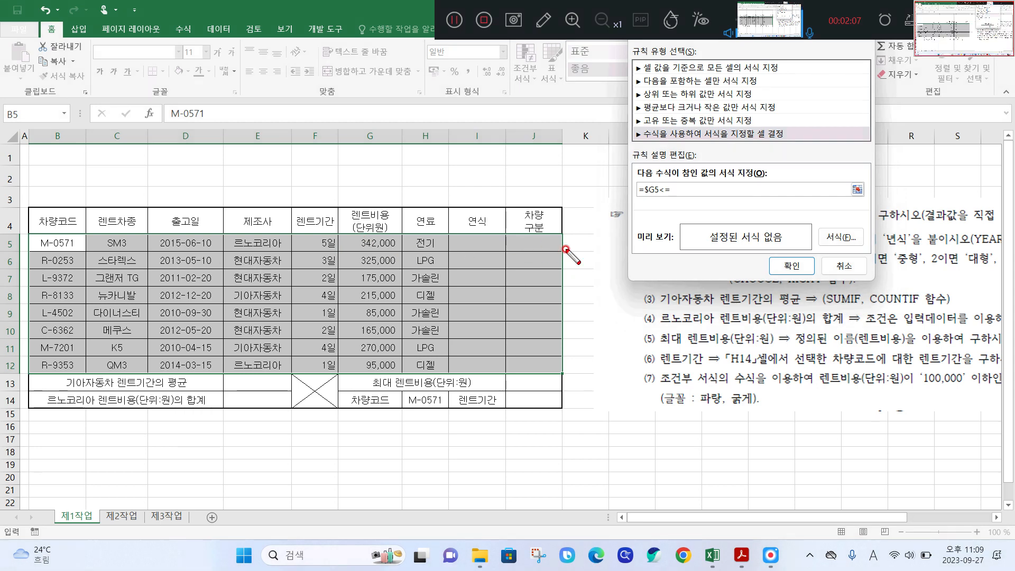
pyautogui.moveTo(611, 257)
pyautogui.mouseDown()
pyautogui.moveTo(576, 285)
pyautogui.moveTo(618, 306)
pyautogui.moveTo(652, 276)
pyautogui.moveTo(655, 289)
pyautogui.mouseUp()
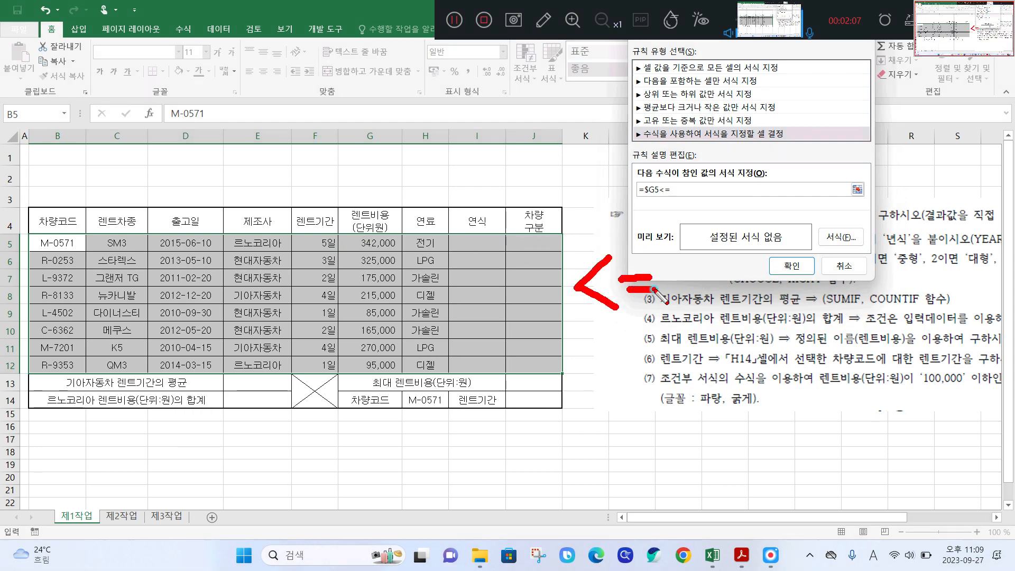
pyautogui.press('Escape')
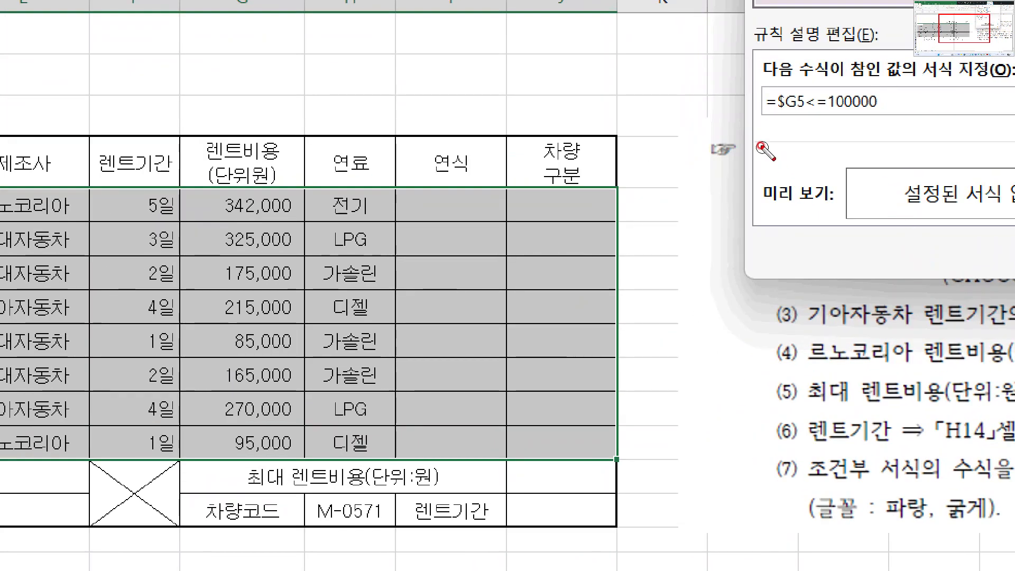
pyautogui.moveTo(632, 209); pyautogui.dragTo(684, 208)
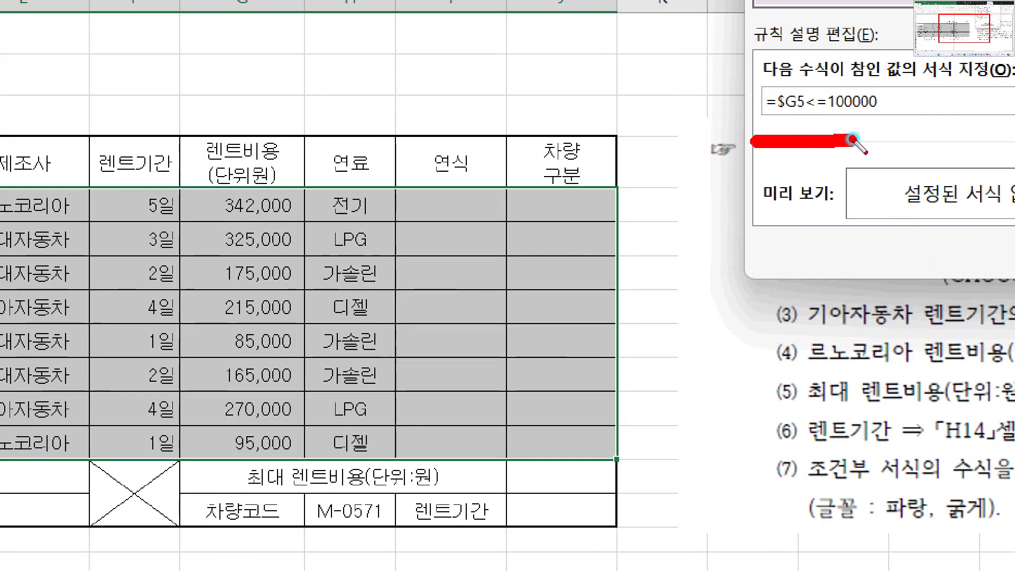
pyautogui.press('Escape')
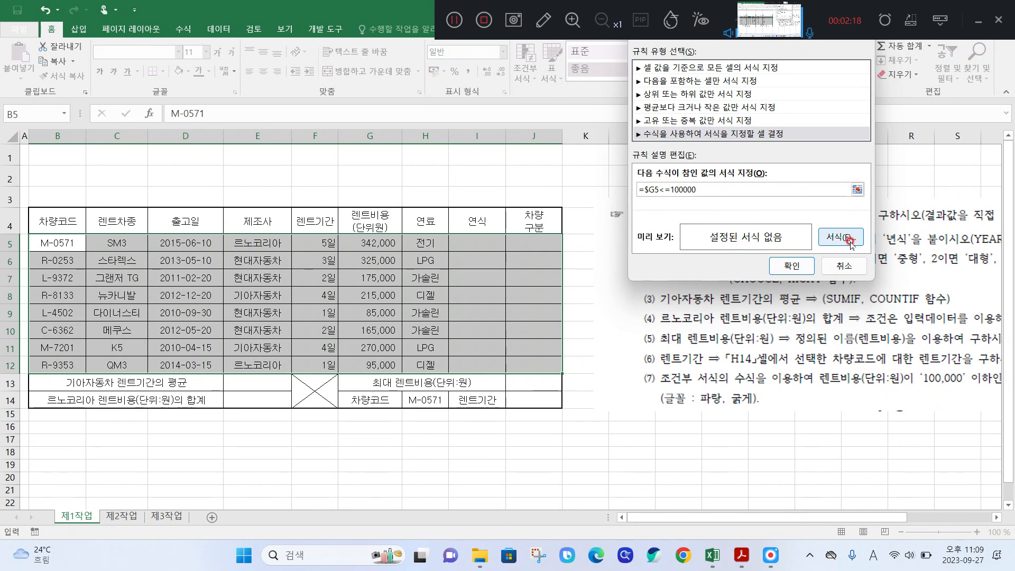
# Set the rule's font to standard blue (파랑) and bold (굵게), and apply the rule to the table rows.
pyautogui.moveTo(859, 263)
pyautogui.mouseDown()
pyautogui.moveTo(817, 248)
pyautogui.moveTo(869, 222)
pyautogui.moveTo(856, 255)
pyautogui.mouseUp()
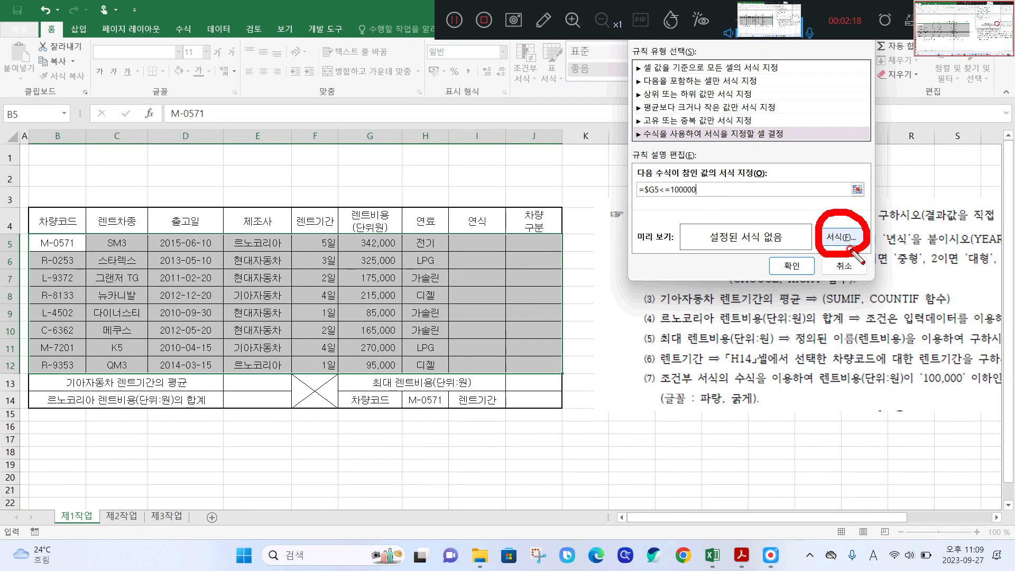
pyautogui.press('Escape')
pyautogui.click(848, 239)
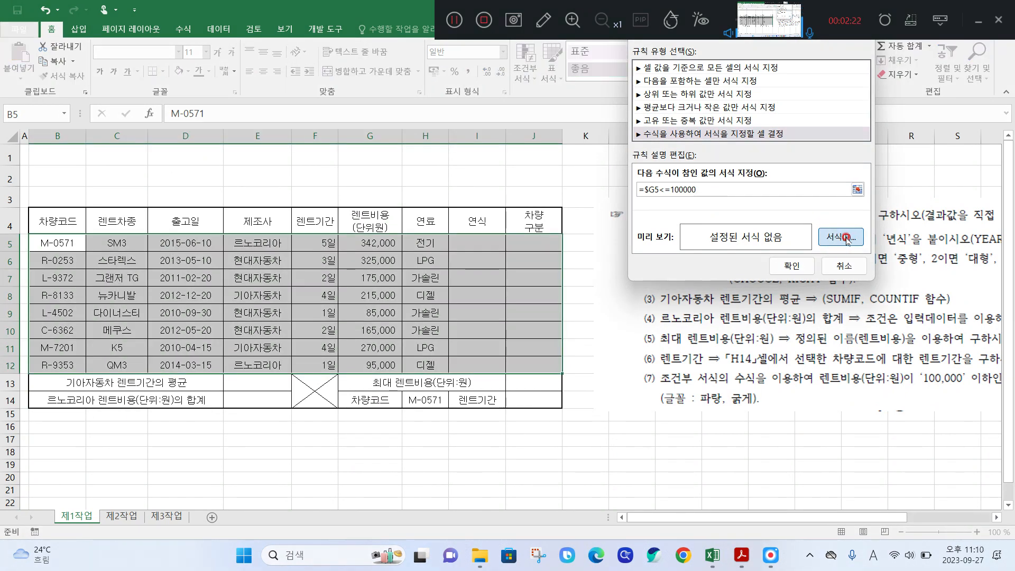
pyautogui.click(871, 170)
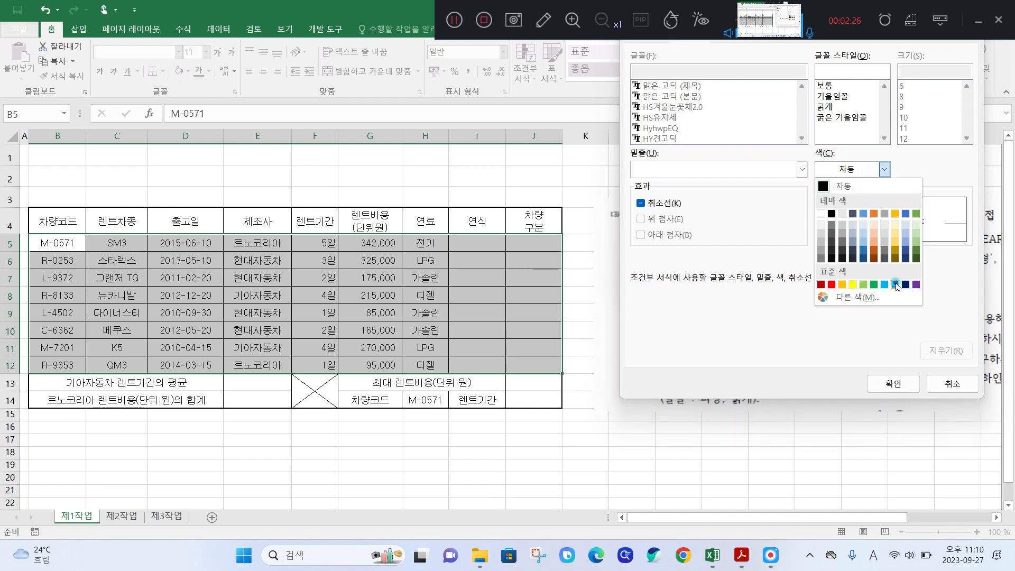
pyautogui.click(895, 285)
pyautogui.click(829, 109)
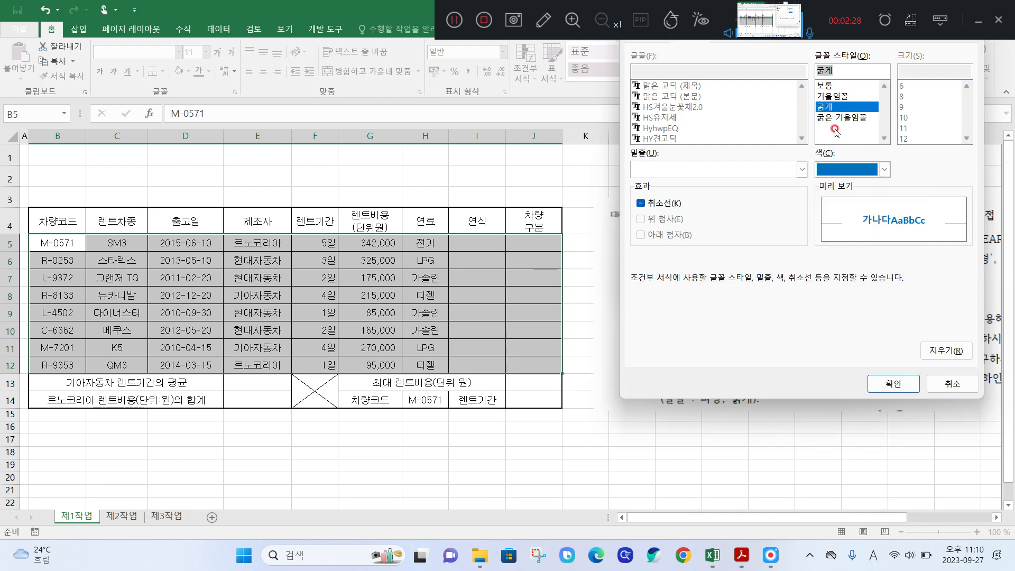
pyautogui.moveTo(858, 200)
pyautogui.mouseDown()
pyautogui.moveTo(821, 165)
pyautogui.moveTo(852, 193)
pyautogui.mouseUp()
pyautogui.moveTo(854, 122)
pyautogui.mouseDown()
pyautogui.moveTo(804, 127)
pyautogui.moveTo(854, 93)
pyautogui.moveTo(852, 129)
pyautogui.mouseUp()
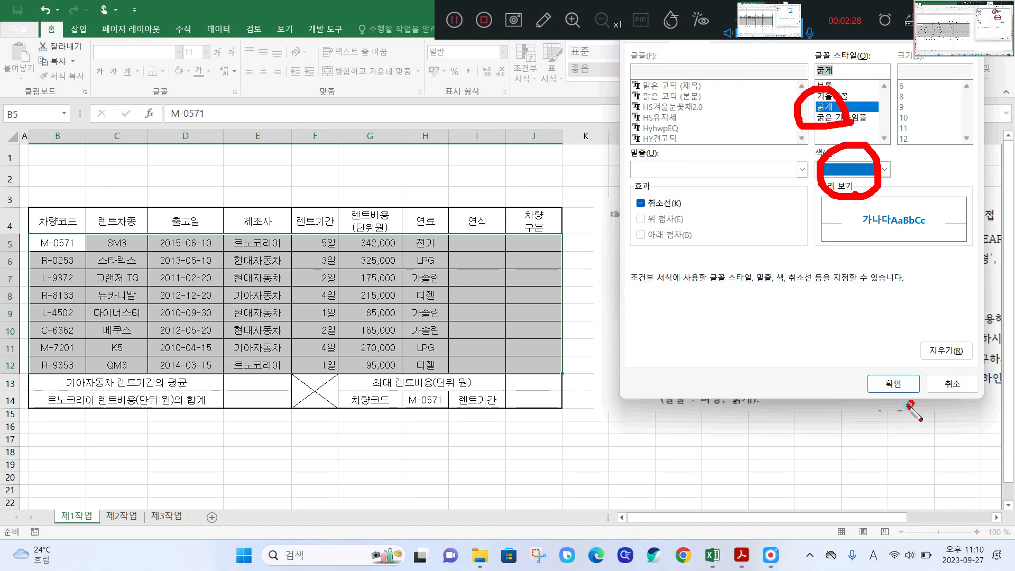
pyautogui.moveTo(909, 404)
pyautogui.mouseDown()
pyautogui.moveTo(878, 370)
pyautogui.moveTo(920, 405)
pyautogui.mouseUp()
pyautogui.click(896, 386)
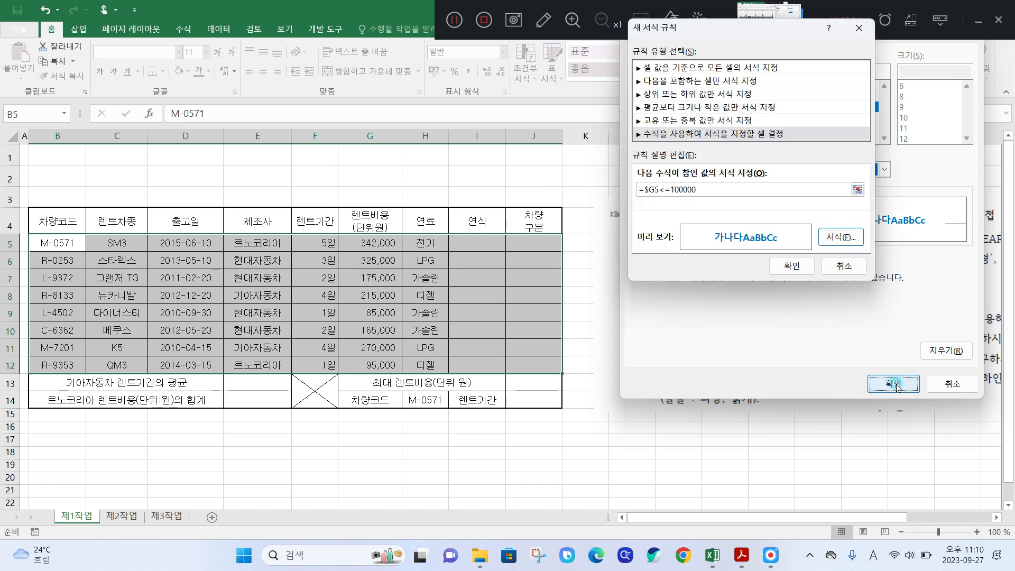
pyautogui.click(799, 269)
pyautogui.click(612, 426)
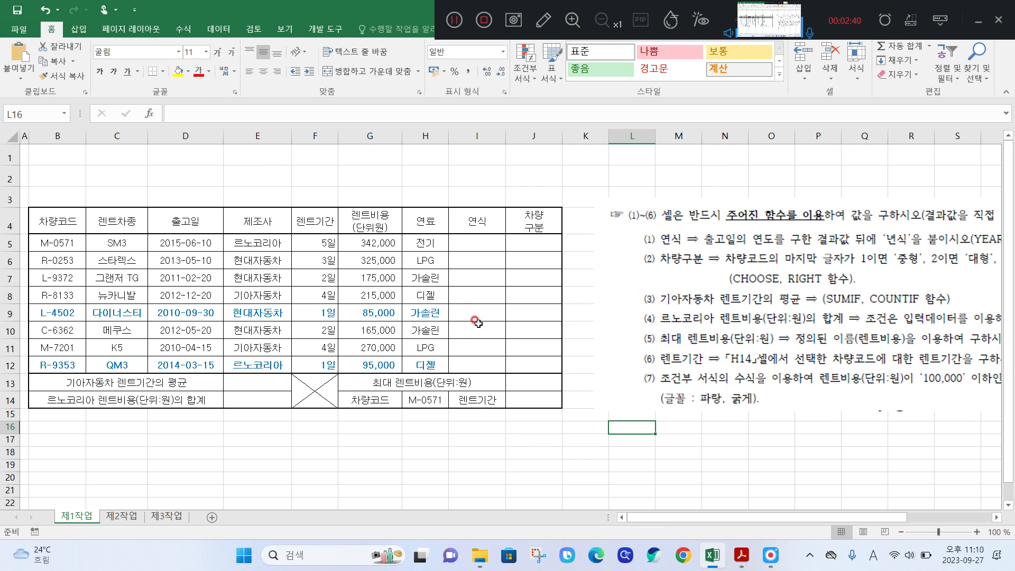
pyautogui.click(476, 364)
pyautogui.click(528, 354)
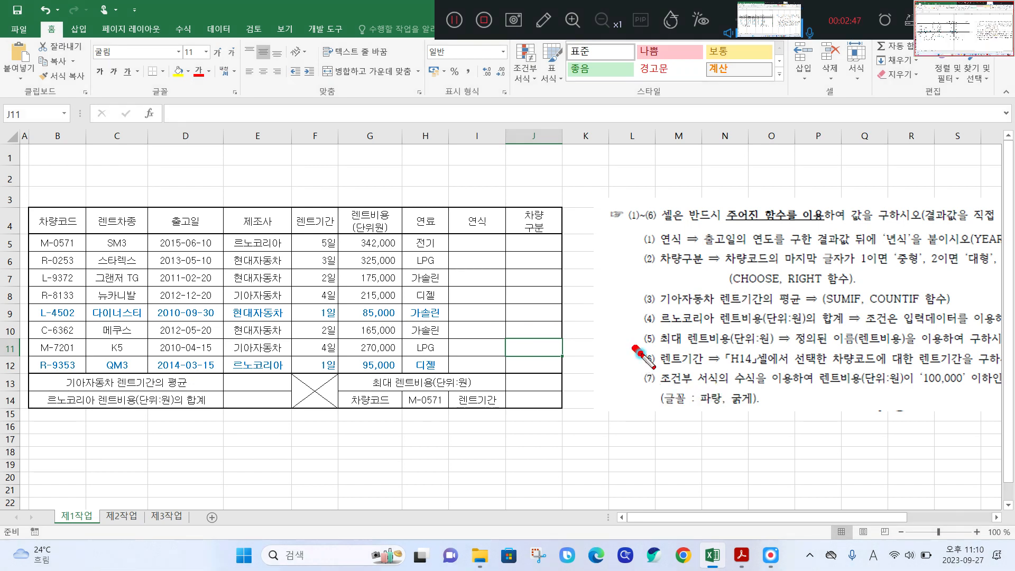
pyautogui.moveTo(634, 349); pyautogui.dragTo(661, 348)
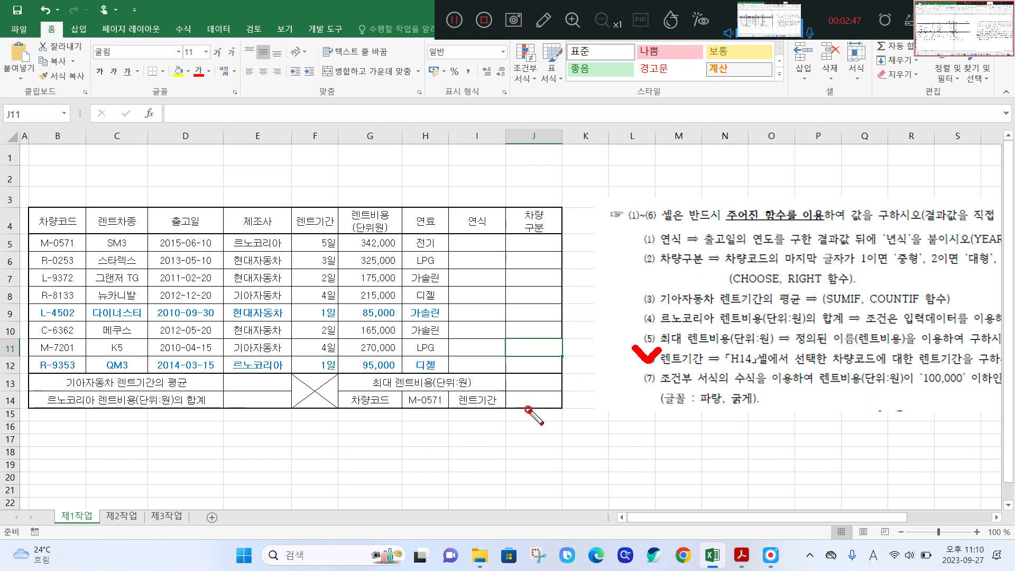
pyautogui.moveTo(527, 409)
pyautogui.mouseDown()
pyautogui.moveTo(502, 394)
pyautogui.moveTo(565, 393)
pyautogui.moveTo(562, 417)
pyautogui.moveTo(527, 414)
pyautogui.mouseUp()
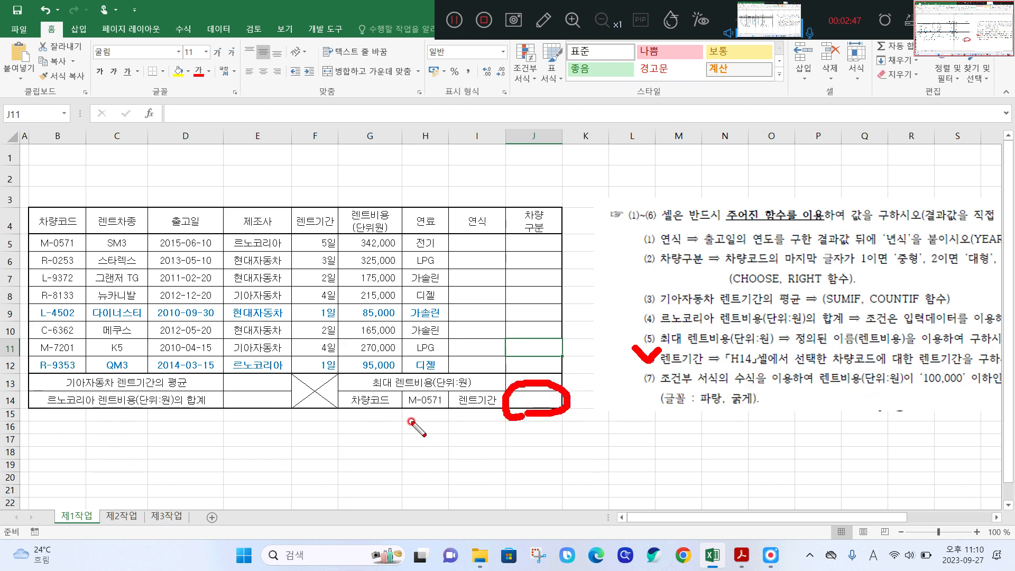
pyautogui.moveTo(403, 419)
pyautogui.mouseDown()
pyautogui.moveTo(415, 385)
pyautogui.moveTo(447, 402)
pyautogui.moveTo(438, 421)
pyautogui.mouseUp()
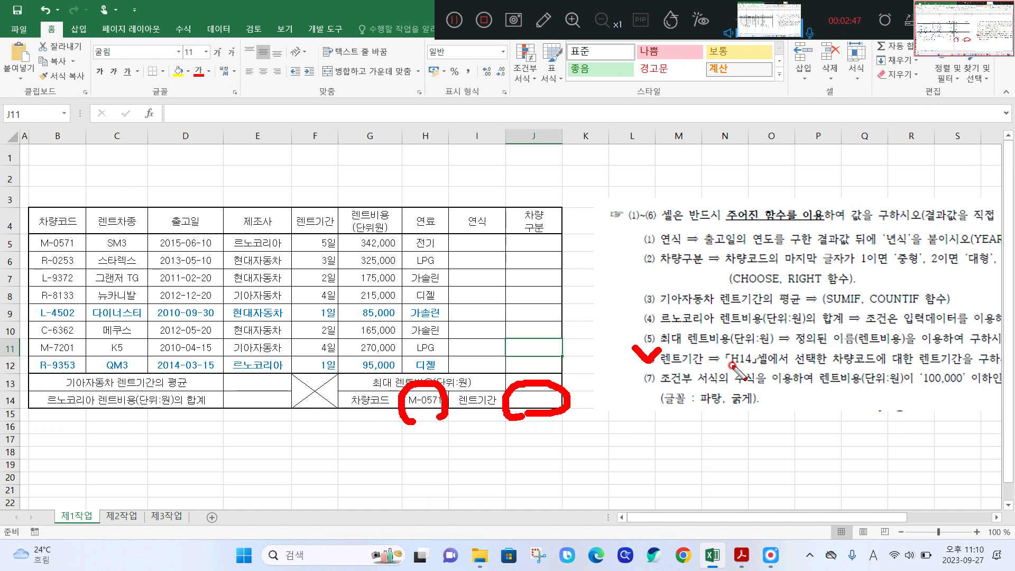
pyautogui.moveTo(741, 373)
pyautogui.mouseDown()
pyautogui.moveTo(879, 369)
pyautogui.moveTo(903, 380)
pyautogui.mouseUp()
pyautogui.moveTo(439, 410)
pyautogui.mouseDown()
pyautogui.moveTo(453, 431)
pyautogui.moveTo(530, 411)
pyautogui.moveTo(507, 425)
pyautogui.mouseUp()
pyautogui.moveTo(539, 407); pyautogui.dragTo(558, 428)
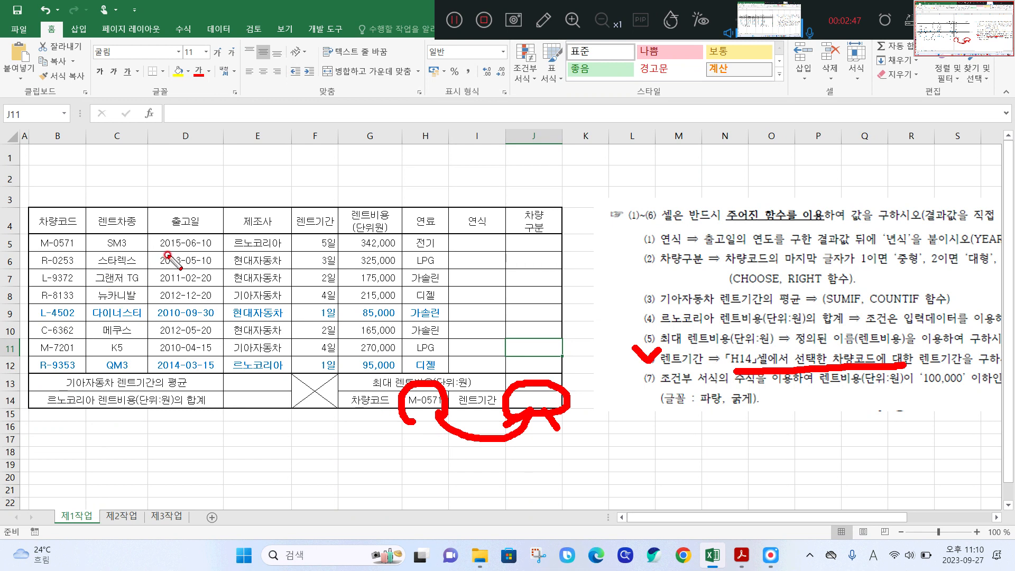
pyautogui.moveTo(29, 254); pyautogui.dragTo(80, 254)
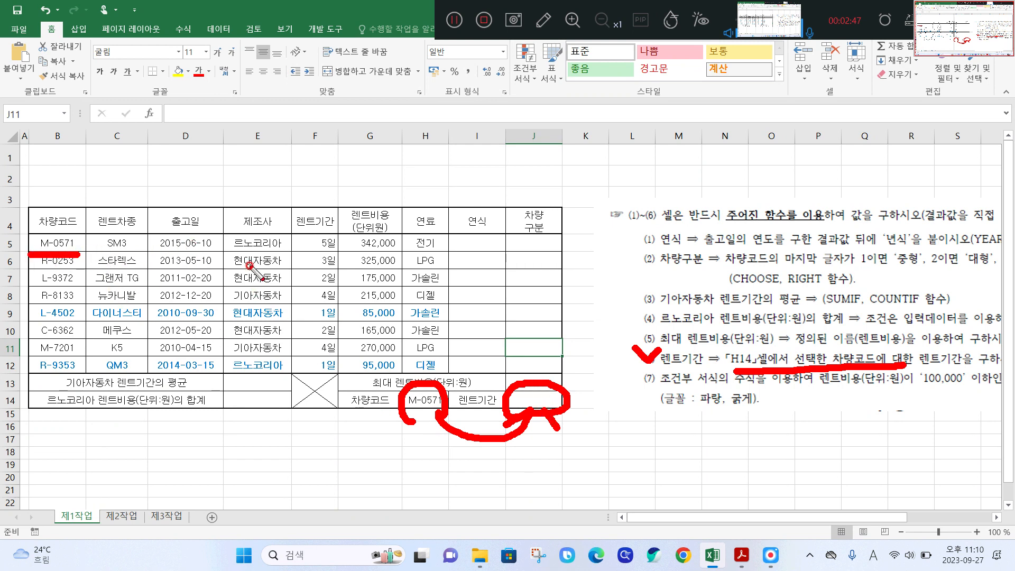
pyautogui.moveTo(320, 255)
pyautogui.mouseDown()
pyautogui.moveTo(305, 247)
pyautogui.moveTo(318, 231)
pyautogui.moveTo(526, 383)
pyautogui.moveTo(542, 360)
pyautogui.moveTo(510, 373)
pyautogui.mouseUp()
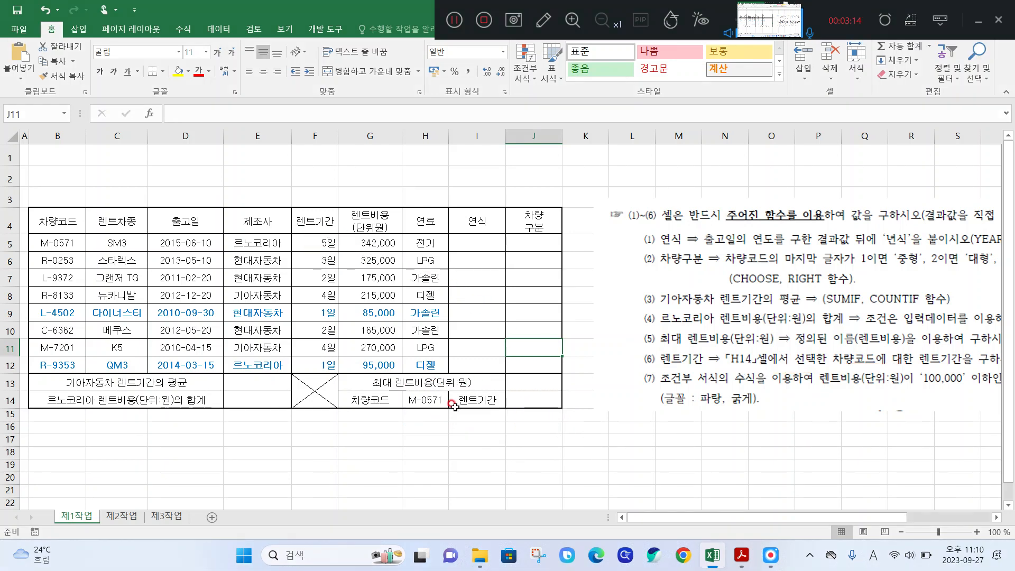
# Review the vehicle codes offered by the drop-down list in H14, leaving the selection as it is.
pyautogui.click(438, 406)
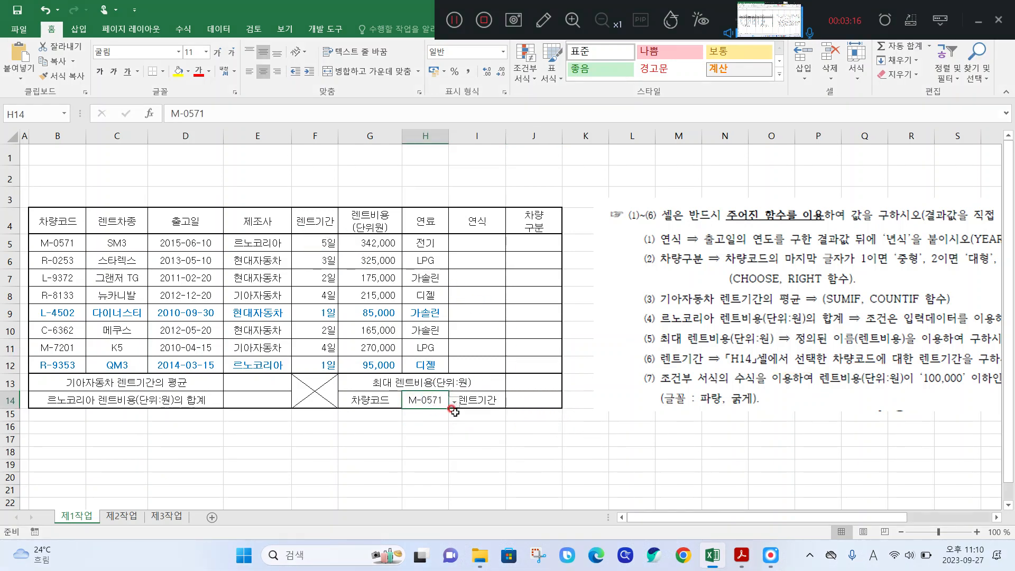
pyautogui.click(455, 406)
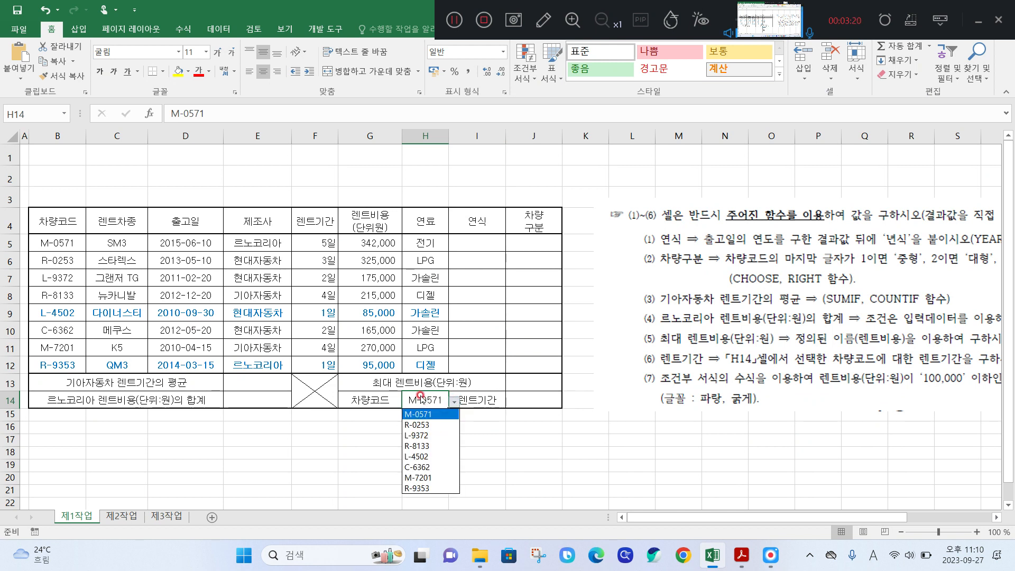
pyautogui.click(533, 398)
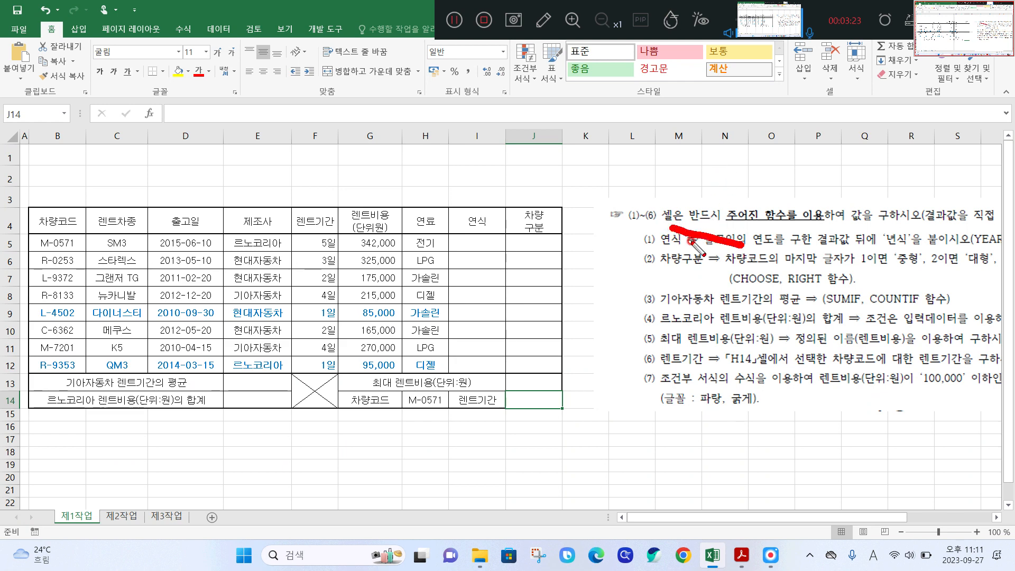
# Shift the instructions picture to read which function question (6) requires, and move it back off the table.
pyautogui.moveTo(725, 260); pyautogui.dragTo(598, 246)
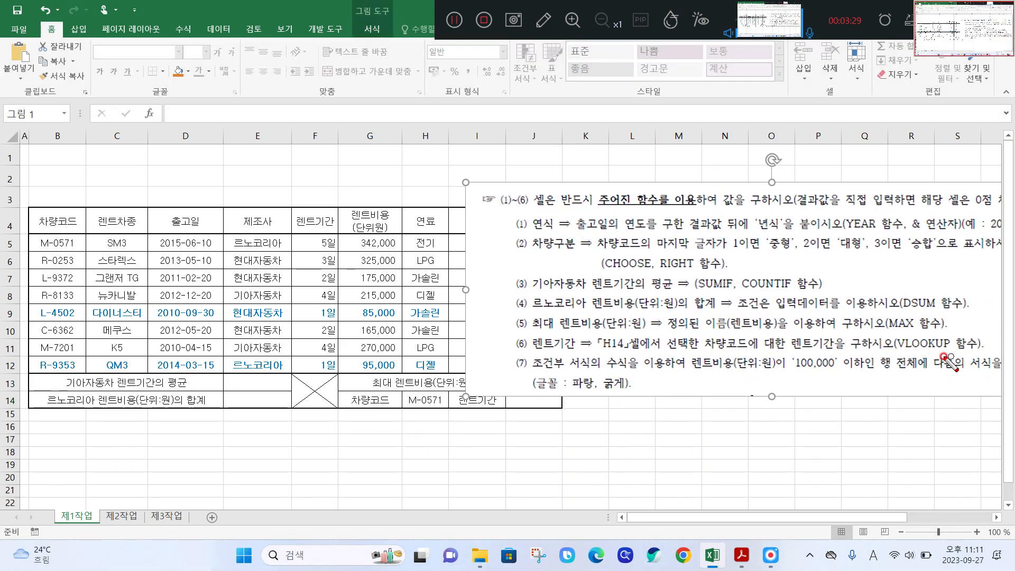
pyautogui.moveTo(884, 355); pyautogui.dragTo(974, 352)
pyautogui.press('Escape')
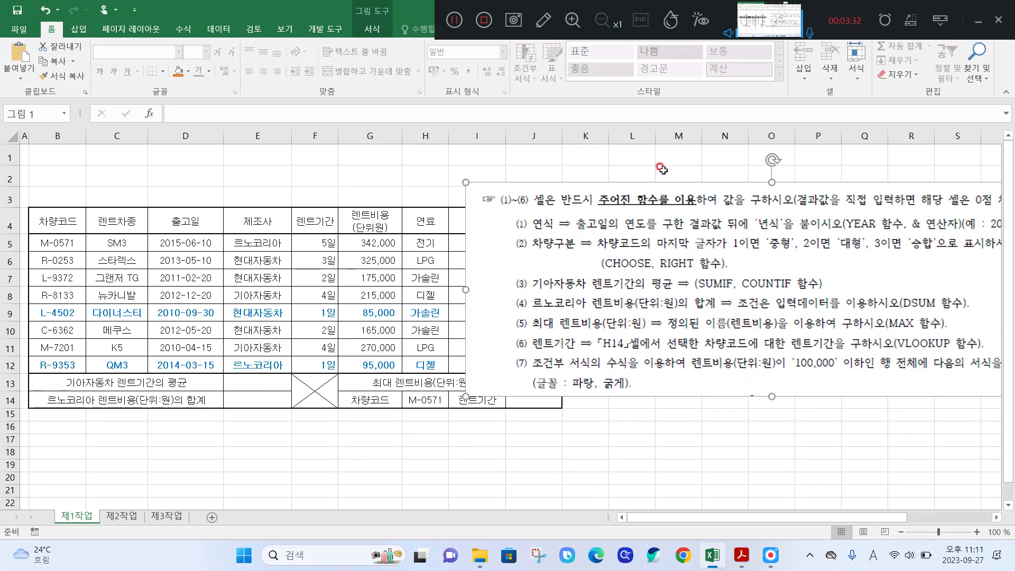
pyautogui.moveTo(660, 214); pyautogui.dragTo(771, 214)
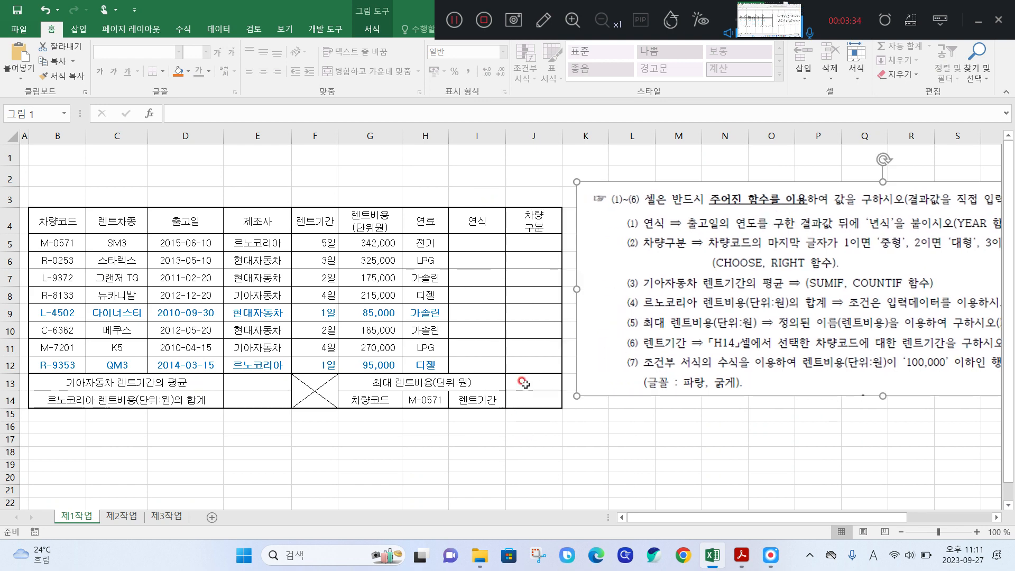
# Start a VLOOKUP formula in J14 and open its function arguments dialog.
pyautogui.click(536, 403)
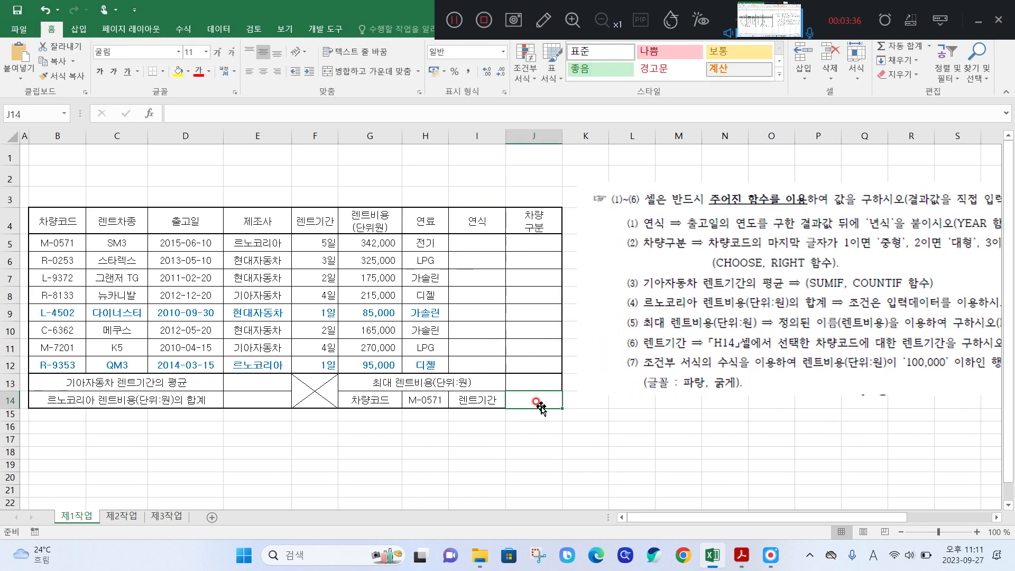
pyautogui.write('=V')
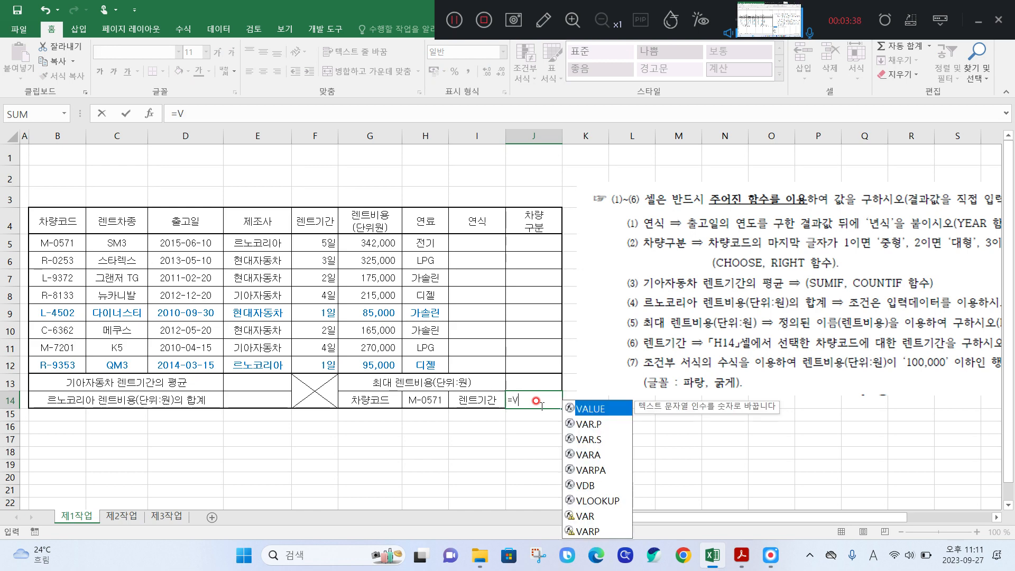
pyautogui.write('LOO')
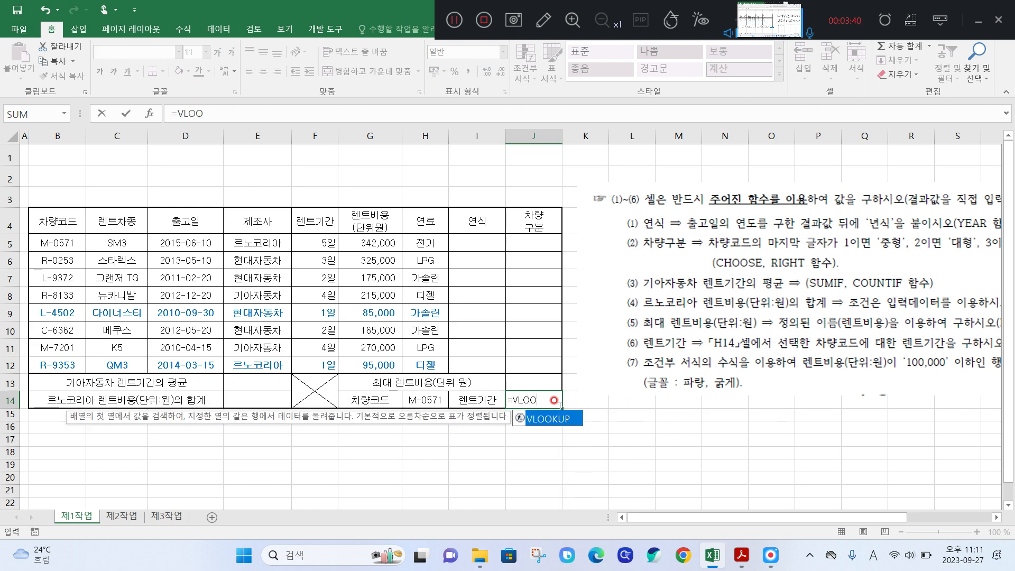
pyautogui.moveTo(585, 412)
pyautogui.mouseDown()
pyautogui.moveTo(521, 418)
pyautogui.moveTo(560, 450)
pyautogui.moveTo(590, 418)
pyautogui.mouseUp()
pyautogui.doubleClick(554, 419)
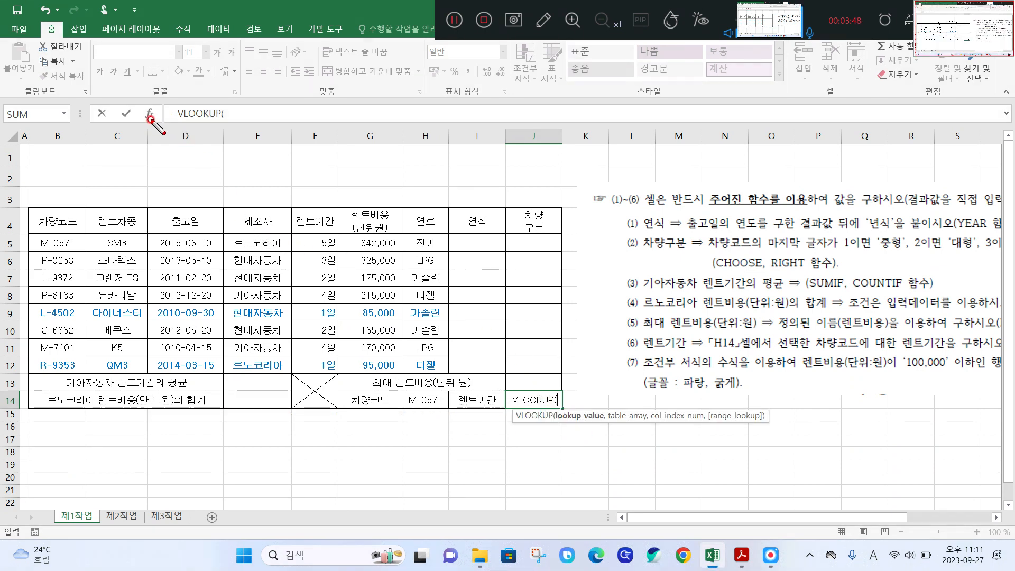
pyautogui.moveTo(154, 130)
pyautogui.mouseDown()
pyautogui.moveTo(123, 108)
pyautogui.moveTo(168, 120)
pyautogui.moveTo(153, 139)
pyautogui.mouseUp()
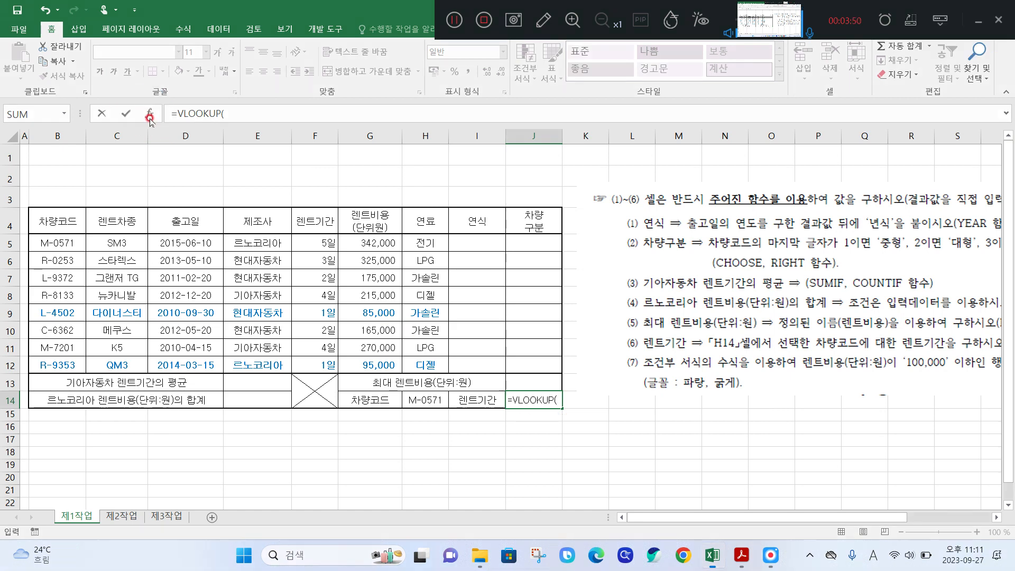
pyautogui.click(151, 114)
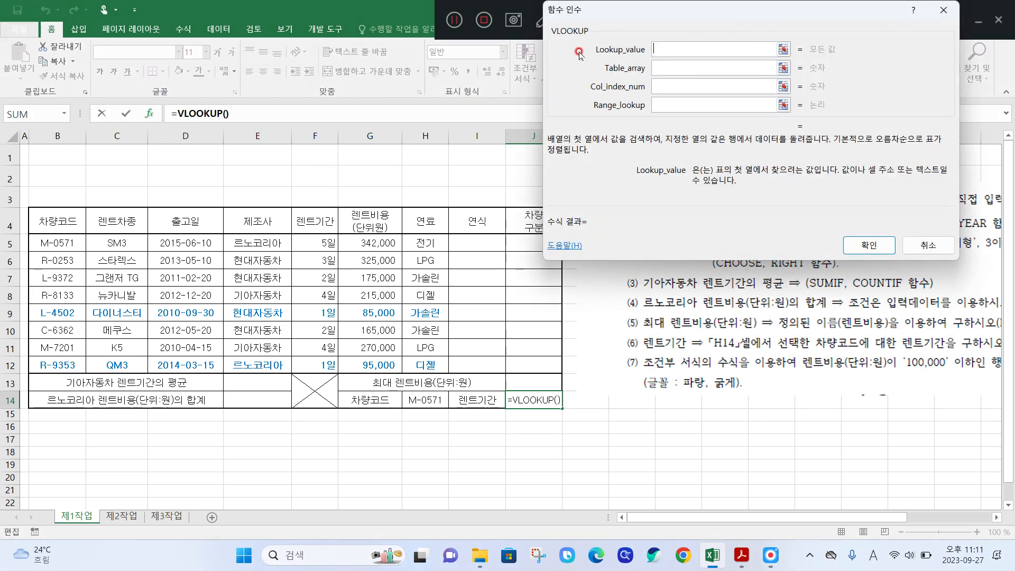
# Set the VLOOKUP lookup value to H14, the cell holding the selected vehicle code.
pyautogui.moveTo(579, 53); pyautogui.dragTo(561, 42)
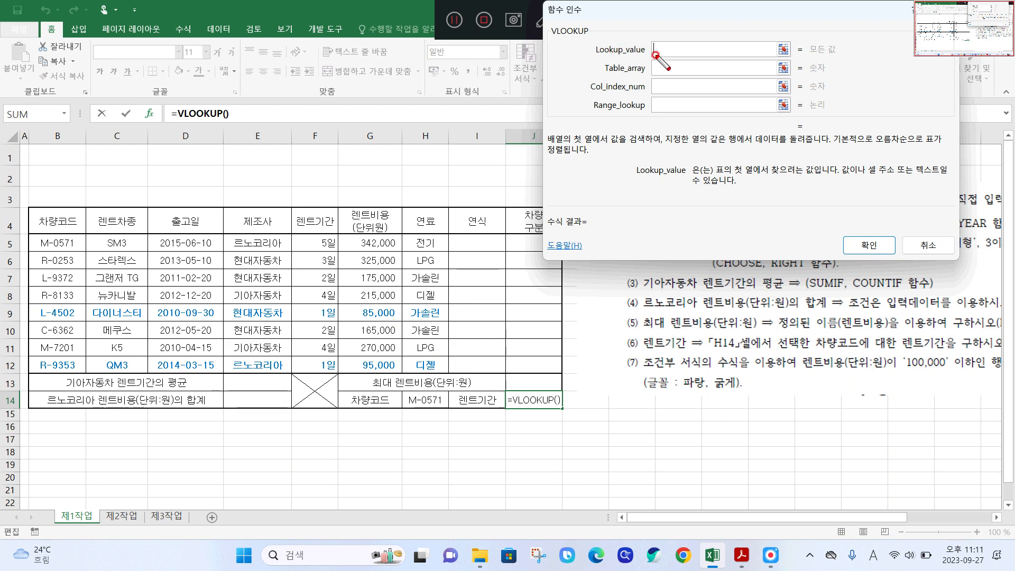
pyautogui.moveTo(644, 60); pyautogui.dragTo(717, 61)
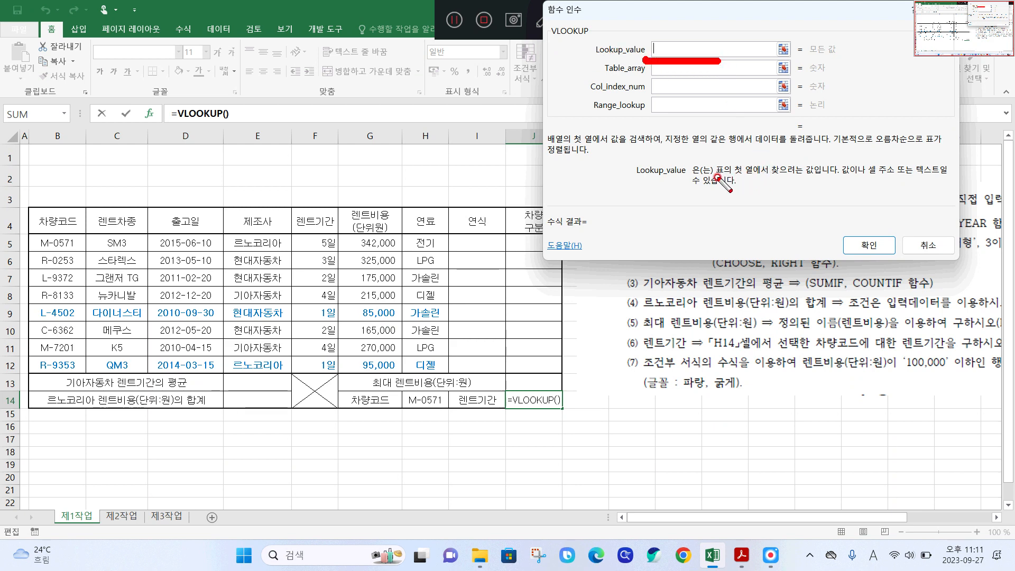
pyautogui.moveTo(718, 177)
pyautogui.mouseDown()
pyautogui.moveTo(814, 173)
pyautogui.moveTo(832, 158)
pyautogui.moveTo(705, 159)
pyautogui.moveTo(703, 185)
pyautogui.mouseUp()
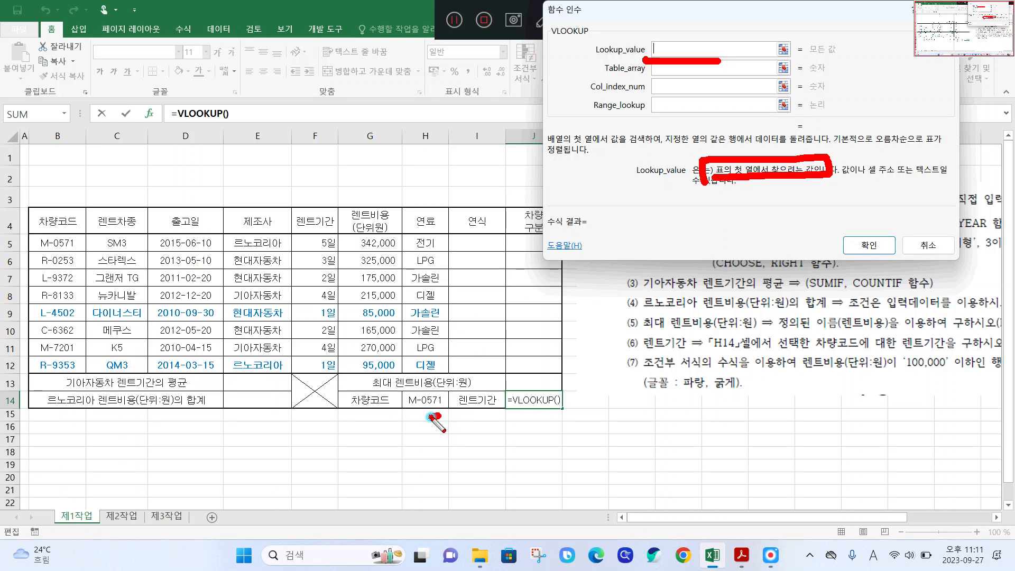
pyautogui.moveTo(433, 417)
pyautogui.mouseDown()
pyautogui.moveTo(406, 406)
pyautogui.moveTo(442, 381)
pyautogui.moveTo(452, 412)
pyautogui.moveTo(443, 417)
pyautogui.moveTo(520, 429)
pyautogui.moveTo(513, 411)
pyautogui.moveTo(539, 416)
pyautogui.mouseUp()
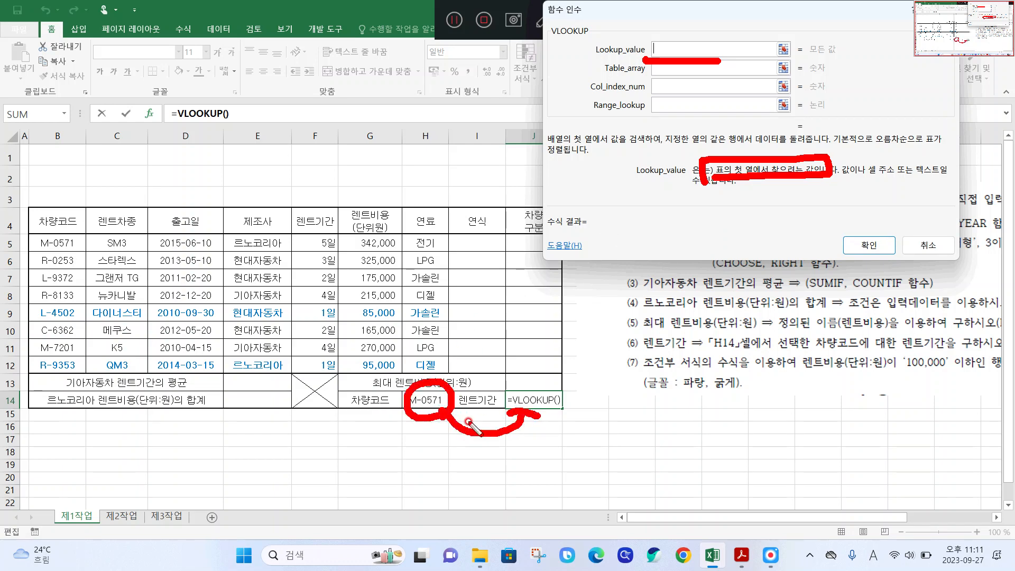
pyautogui.moveTo(448, 411)
pyautogui.mouseDown()
pyautogui.moveTo(407, 404)
pyautogui.moveTo(446, 389)
pyautogui.moveTo(438, 415)
pyautogui.mouseUp()
pyautogui.click(670, 56)
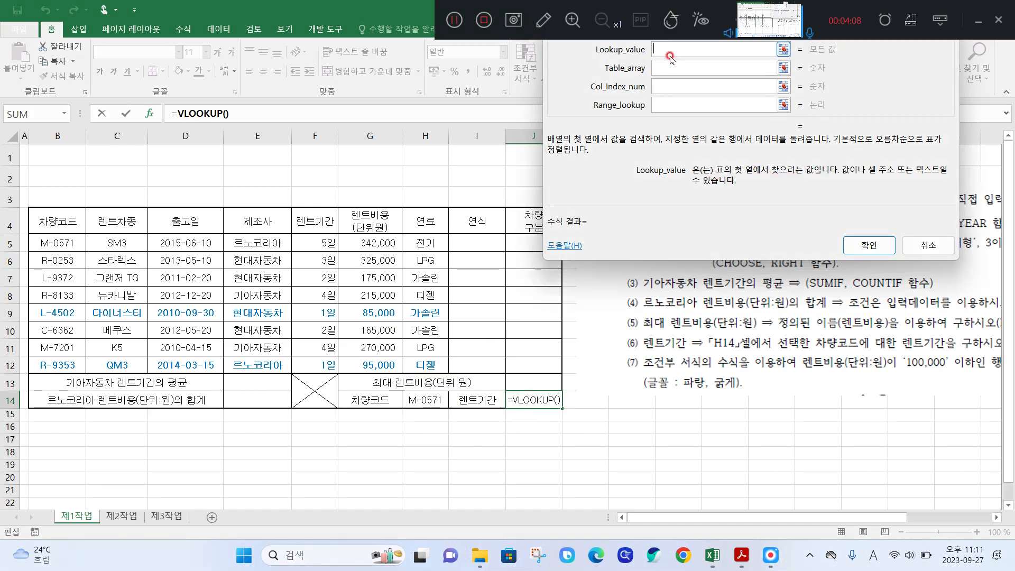
pyautogui.click(430, 393)
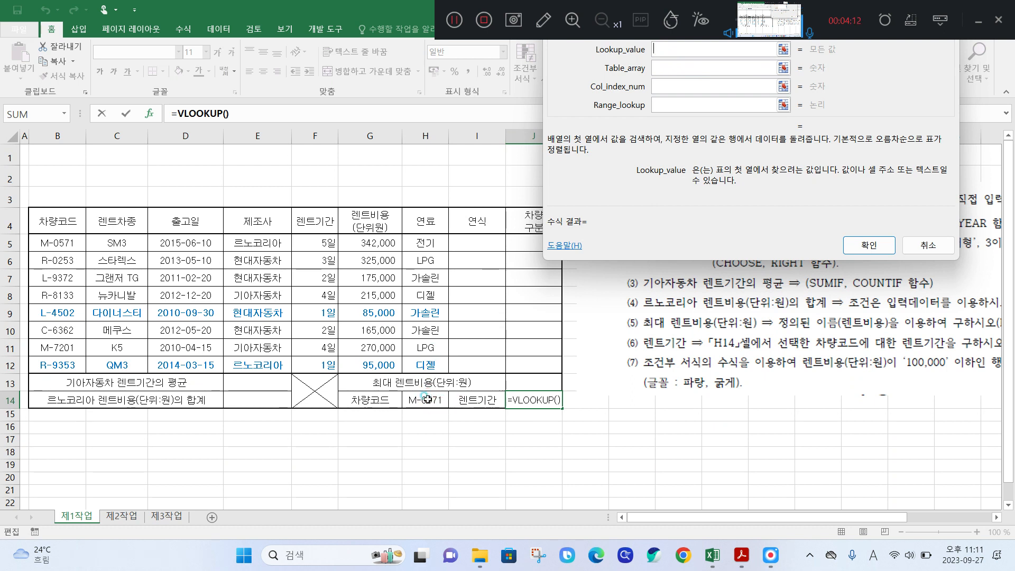
pyautogui.click(427, 399)
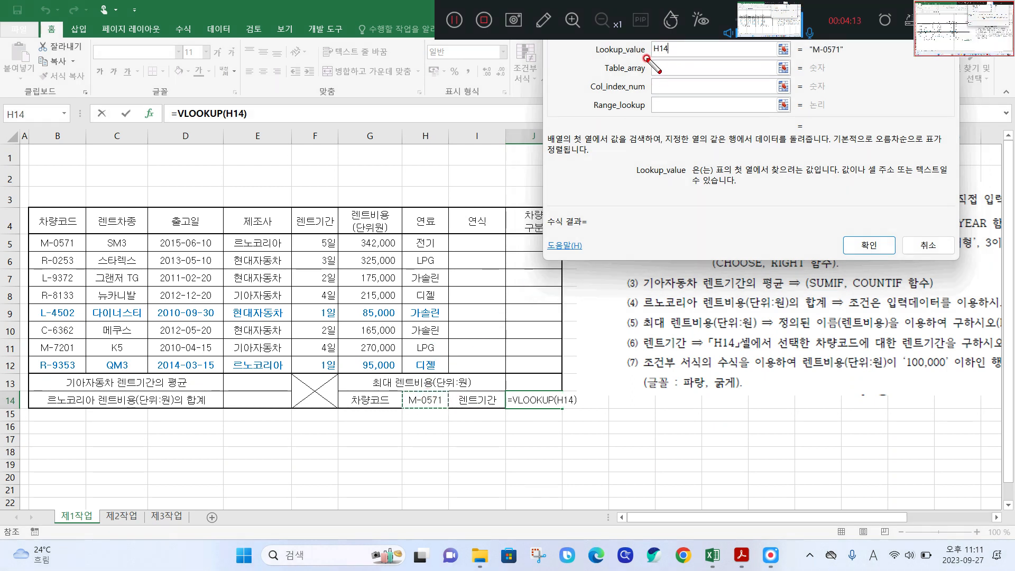
# Set the VLOOKUP table array to B5:F12, spanning the vehicle code through rental period (렌트기간) columns.
pyautogui.click(666, 72)
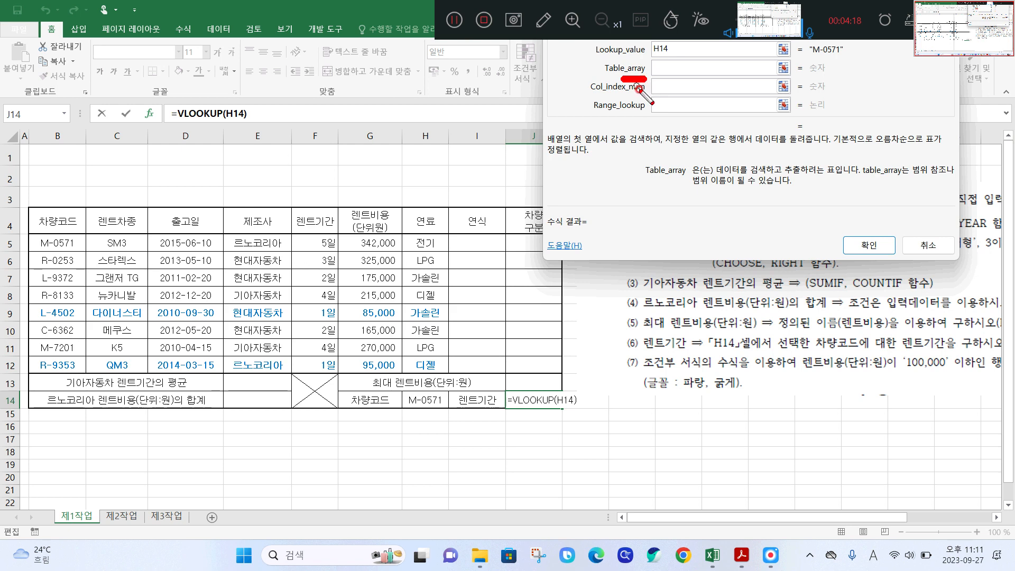
pyautogui.moveTo(720, 171); pyautogui.dragTo(836, 173)
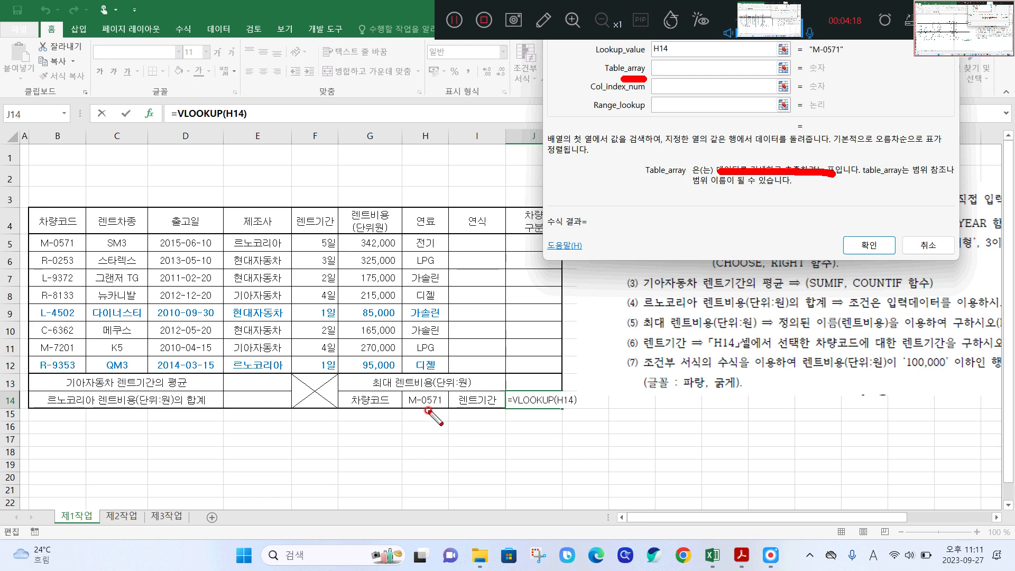
pyautogui.moveTo(428, 413)
pyautogui.mouseDown()
pyautogui.moveTo(413, 415)
pyautogui.moveTo(421, 389)
pyautogui.moveTo(449, 400)
pyautogui.moveTo(446, 413)
pyautogui.moveTo(497, 418)
pyautogui.moveTo(463, 389)
pyautogui.moveTo(499, 402)
pyautogui.moveTo(493, 418)
pyautogui.mouseUp()
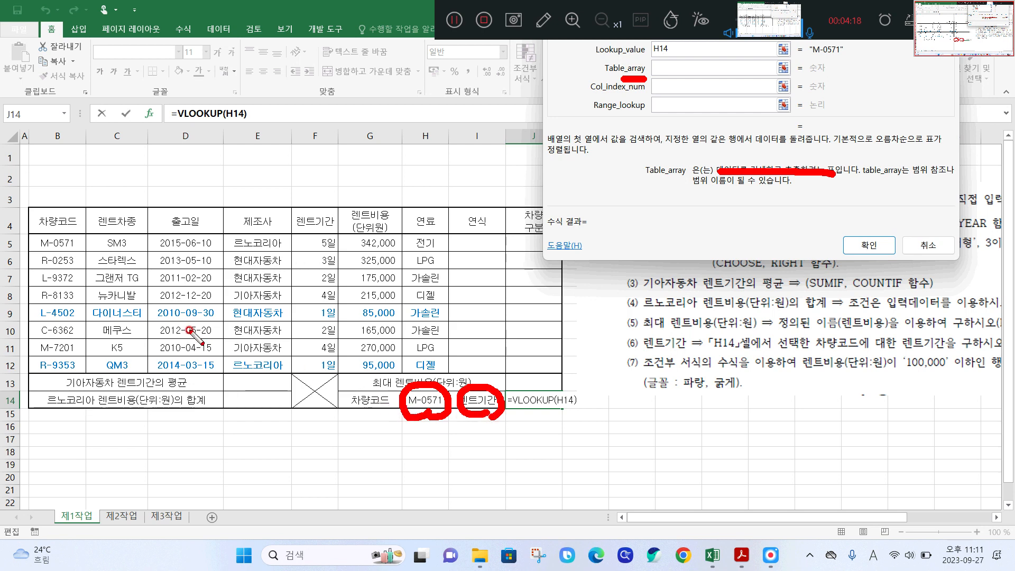
pyautogui.moveTo(450, 237)
pyautogui.mouseDown()
pyautogui.moveTo(404, 213)
pyautogui.moveTo(56, 221)
pyautogui.moveTo(320, 405)
pyautogui.moveTo(450, 254)
pyautogui.mouseUp()
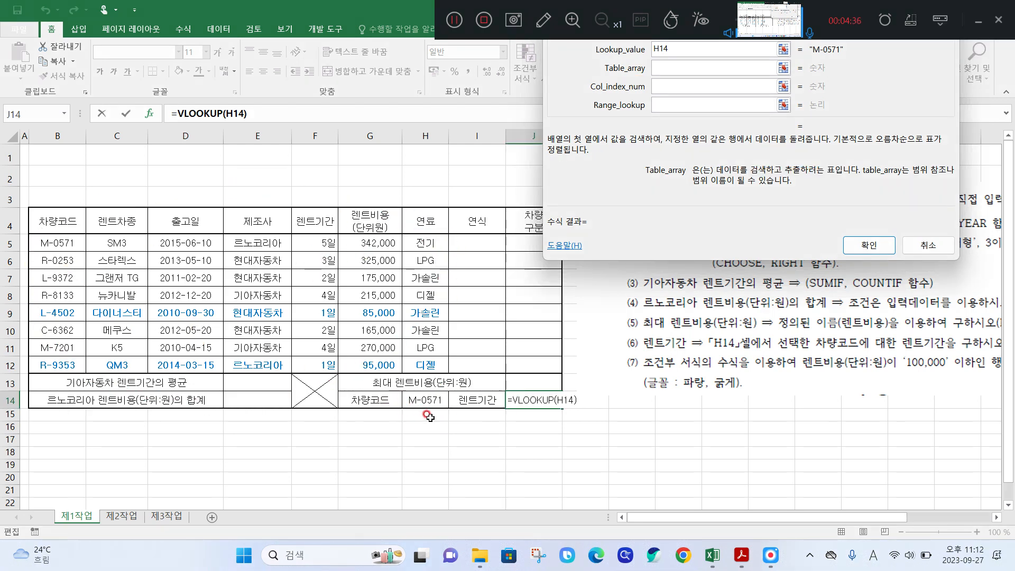
pyautogui.moveTo(406, 412); pyautogui.dragTo(456, 410)
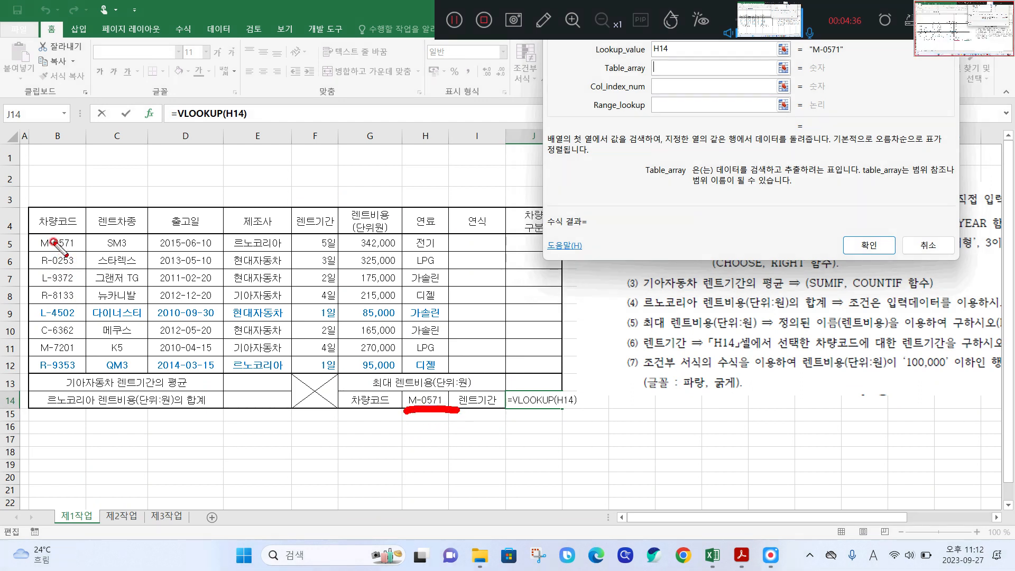
pyautogui.moveTo(54, 243); pyautogui.dragTo(58, 242)
pyautogui.moveTo(468, 411); pyautogui.dragTo(510, 410)
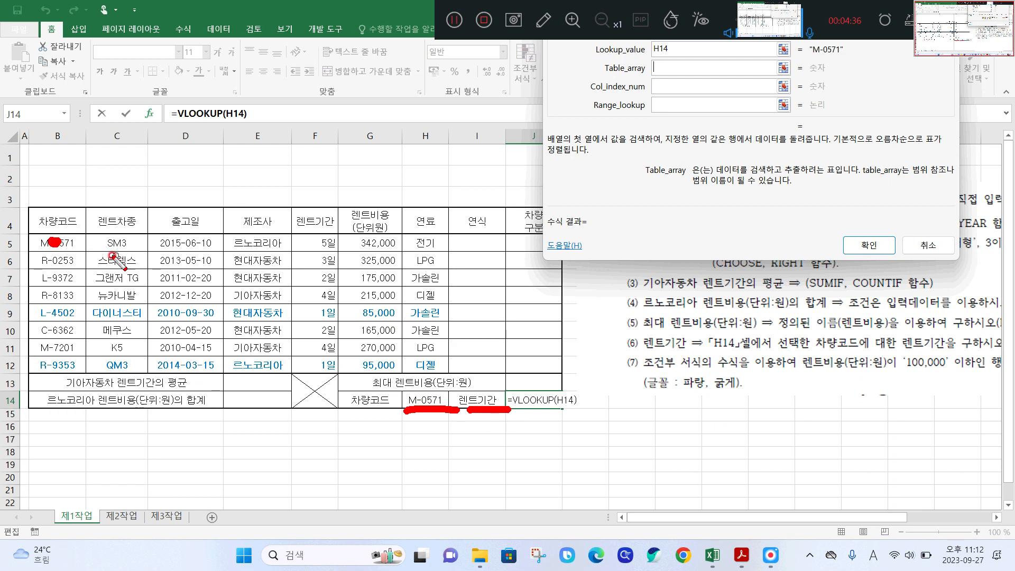
pyautogui.moveTo(55, 243); pyautogui.dragTo(330, 364)
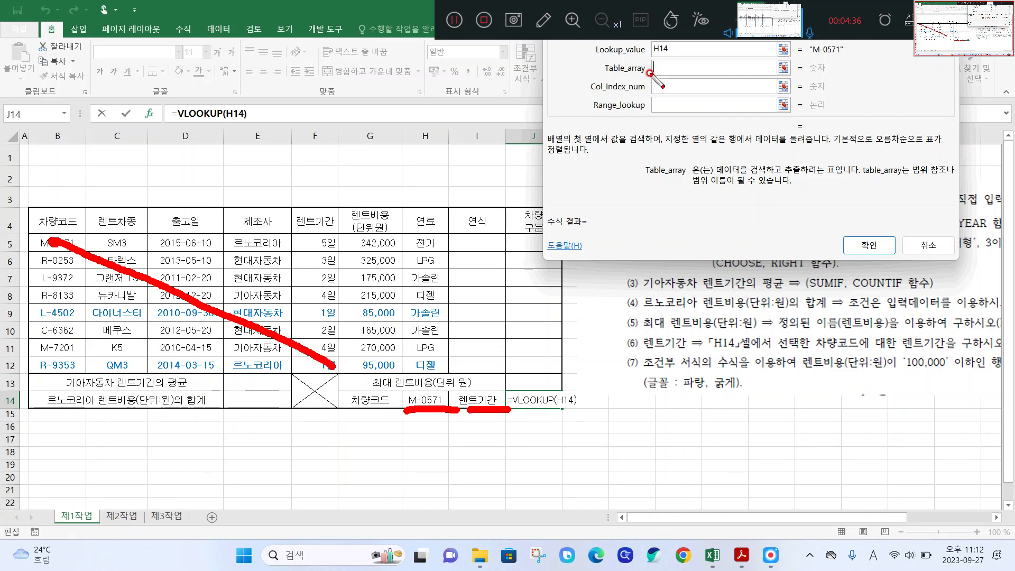
pyautogui.moveTo(660, 82); pyautogui.dragTo(696, 83)
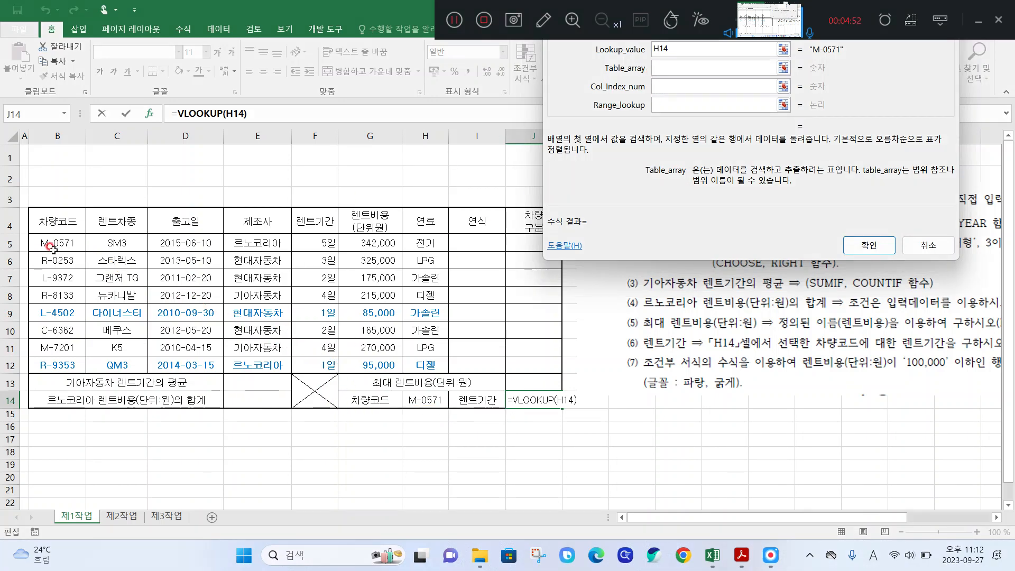
pyautogui.moveTo(53, 245); pyautogui.dragTo(309, 363)
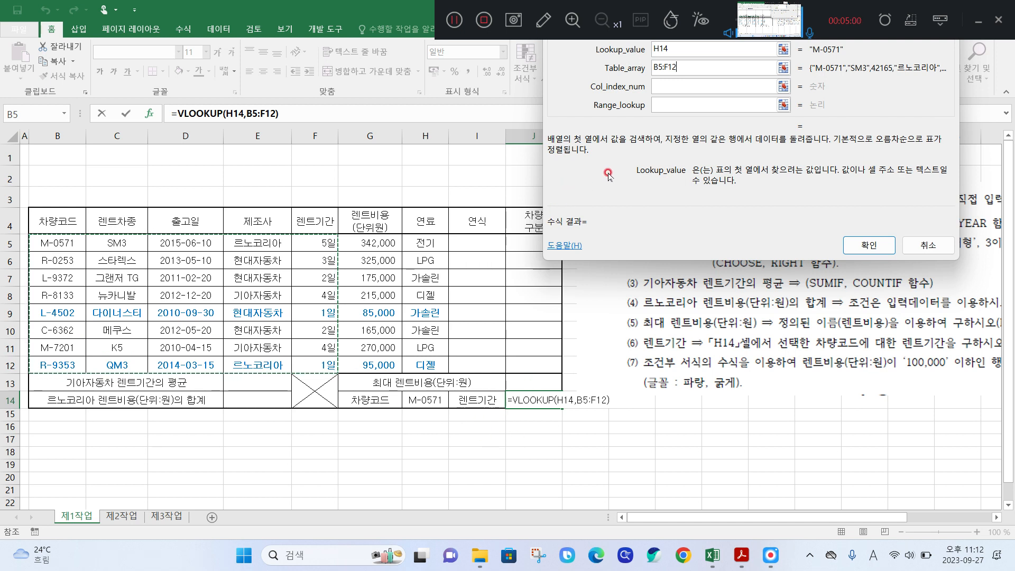
# Set the VLOOKUP column index number to 5 for the rental period (렌트기간) column.
pyautogui.click(667, 85)
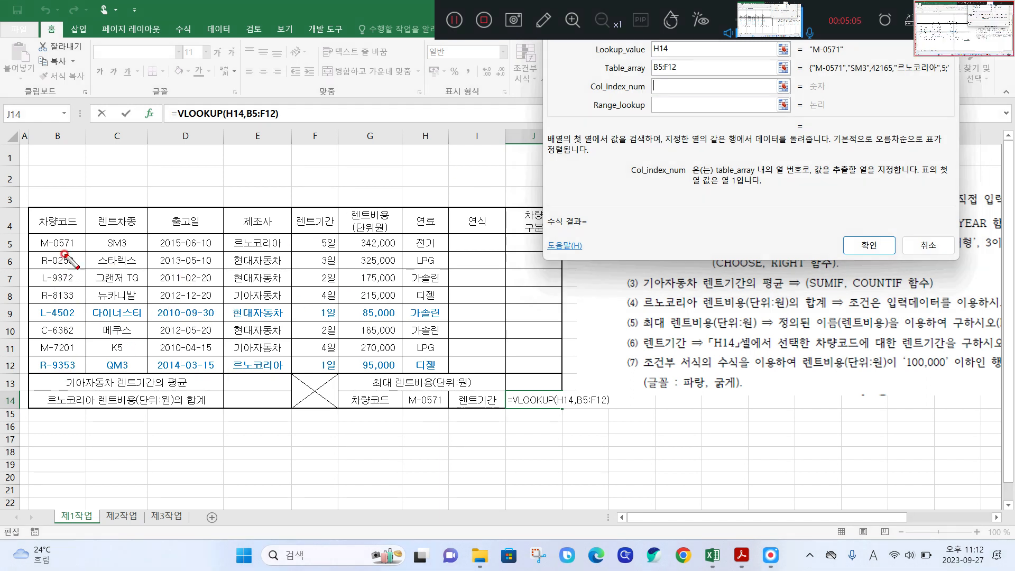
pyautogui.moveTo(62, 230); pyautogui.dragTo(66, 311)
pyautogui.moveTo(123, 241); pyautogui.dragTo(138, 307)
pyautogui.moveTo(183, 251)
pyautogui.mouseDown()
pyautogui.moveTo(204, 300)
pyautogui.moveTo(194, 291)
pyautogui.mouseUp()
pyautogui.moveTo(238, 255); pyautogui.dragTo(250, 302)
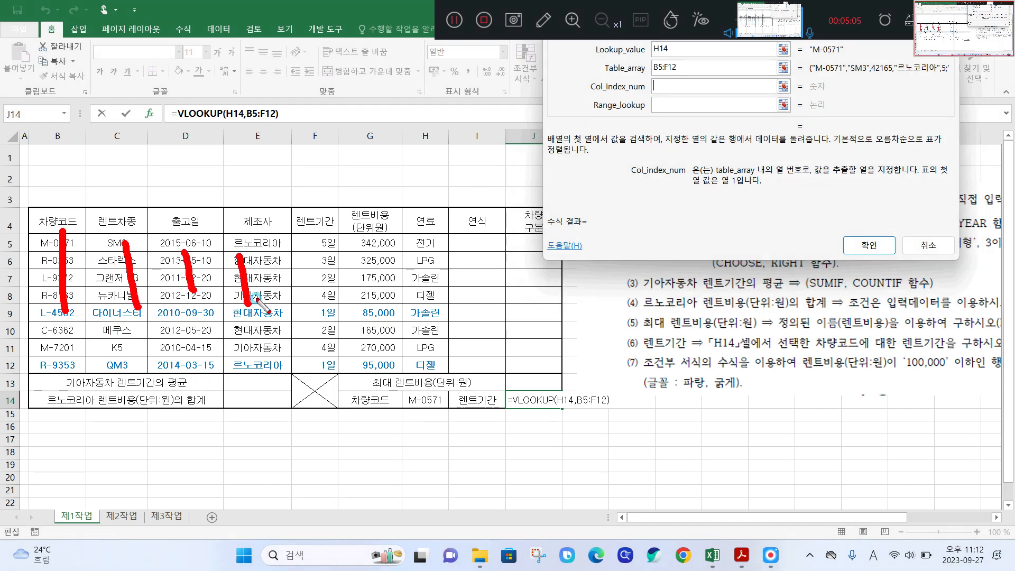
pyautogui.moveTo(305, 245)
pyautogui.mouseDown()
pyautogui.moveTo(312, 277)
pyautogui.moveTo(281, 283)
pyautogui.moveTo(327, 213)
pyautogui.moveTo(330, 323)
pyautogui.mouseUp()
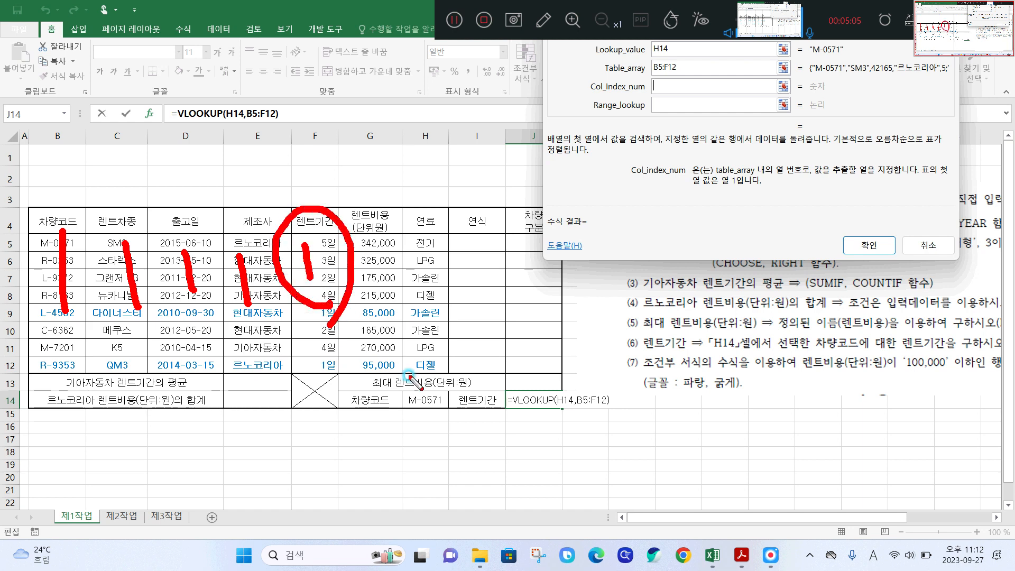
pyautogui.moveTo(478, 435)
pyautogui.mouseDown()
pyautogui.moveTo(433, 385)
pyautogui.moveTo(479, 436)
pyautogui.mouseUp()
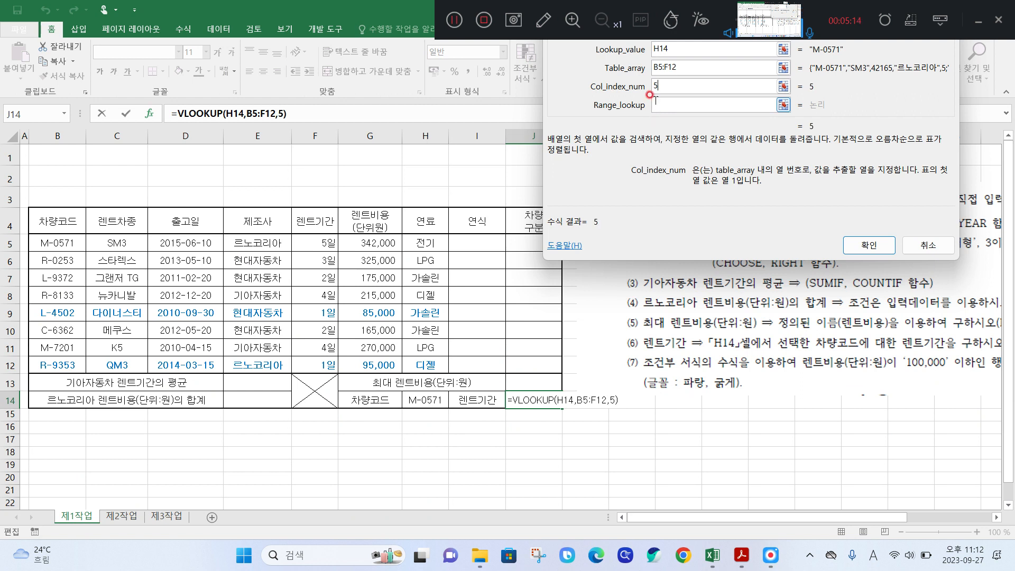
# Set the VLOOKUP column index to 5 and range lookup to 0 for an exact match, and finish the formula in J14.
pyautogui.write('5')
pyautogui.click(666, 104)
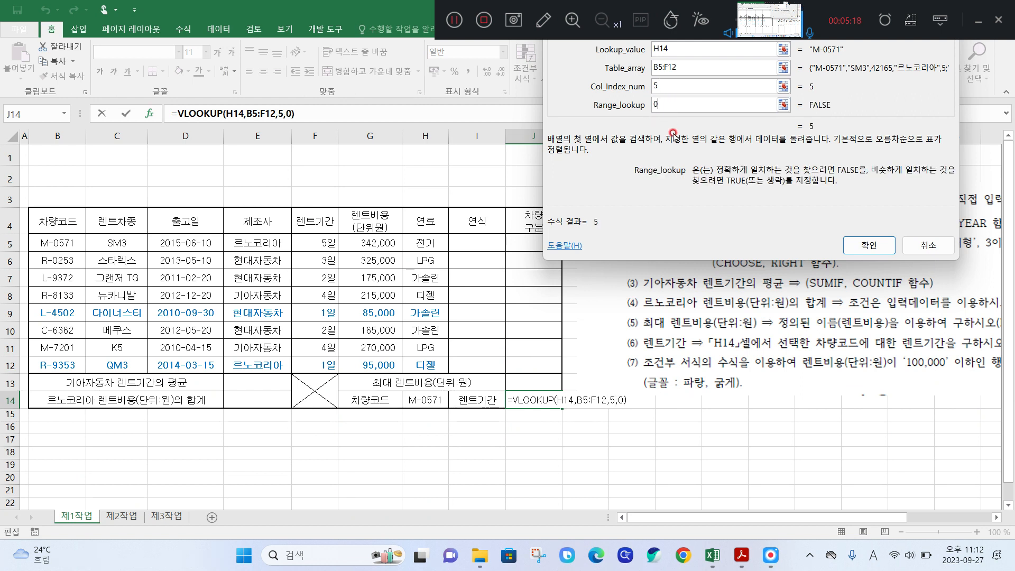
pyautogui.click(867, 245)
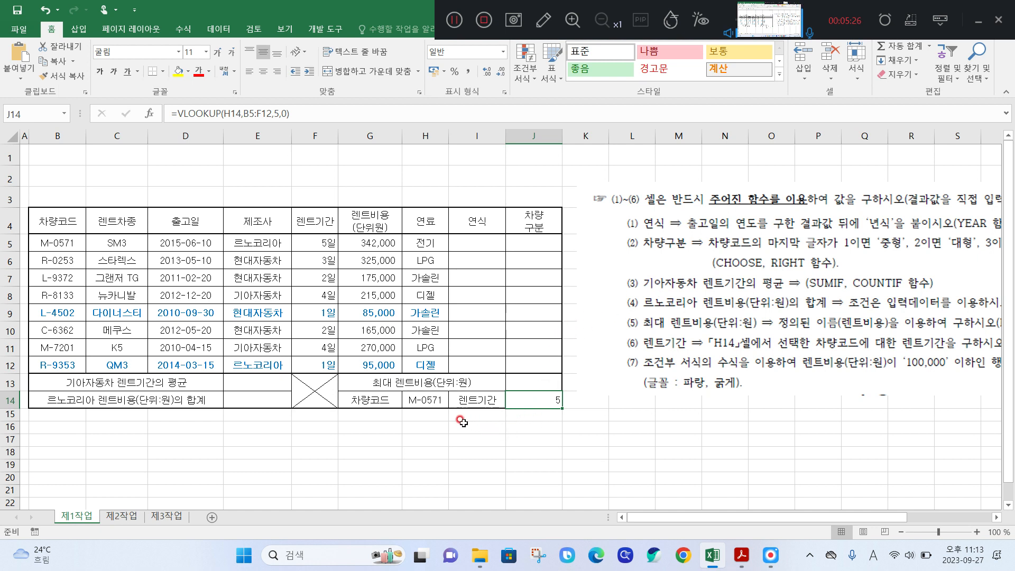
# Test the lookup by choosing vehicle code R-0253 in H14 and comparing with its table row, and restore M-0571.
pyautogui.click(425, 402)
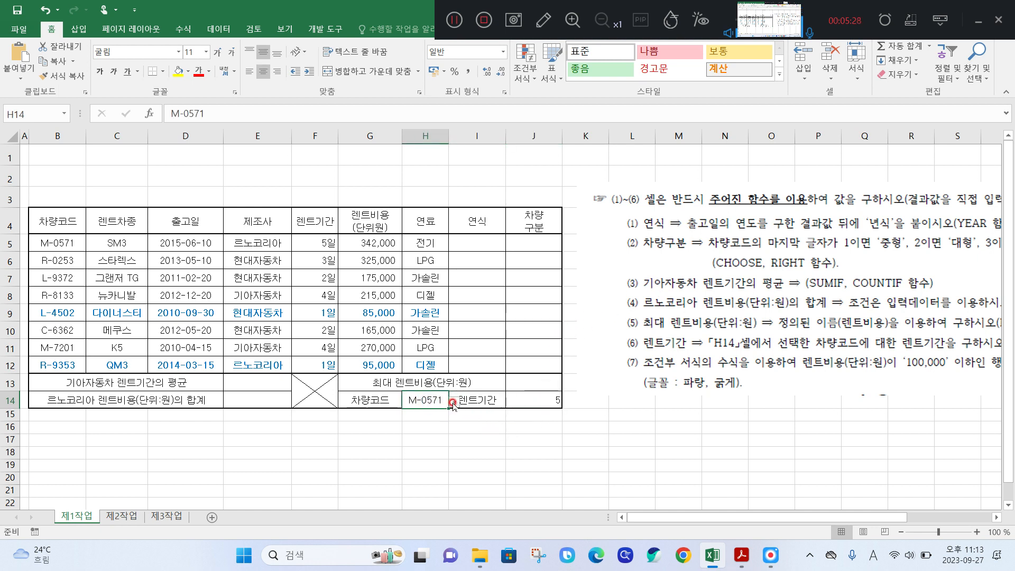
pyautogui.click(454, 405)
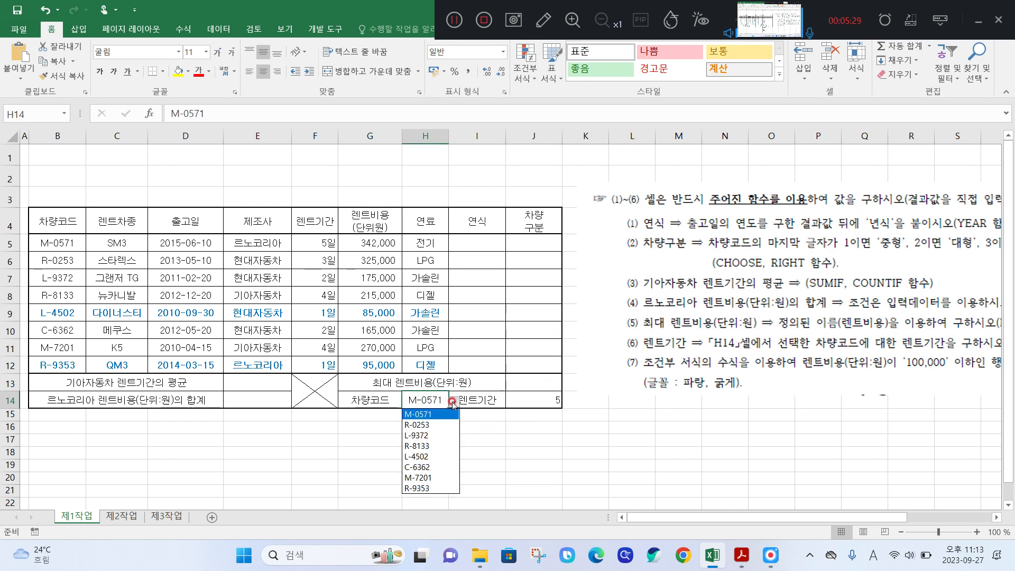
pyautogui.click(426, 423)
pyautogui.moveTo(26, 274); pyautogui.dragTo(78, 272)
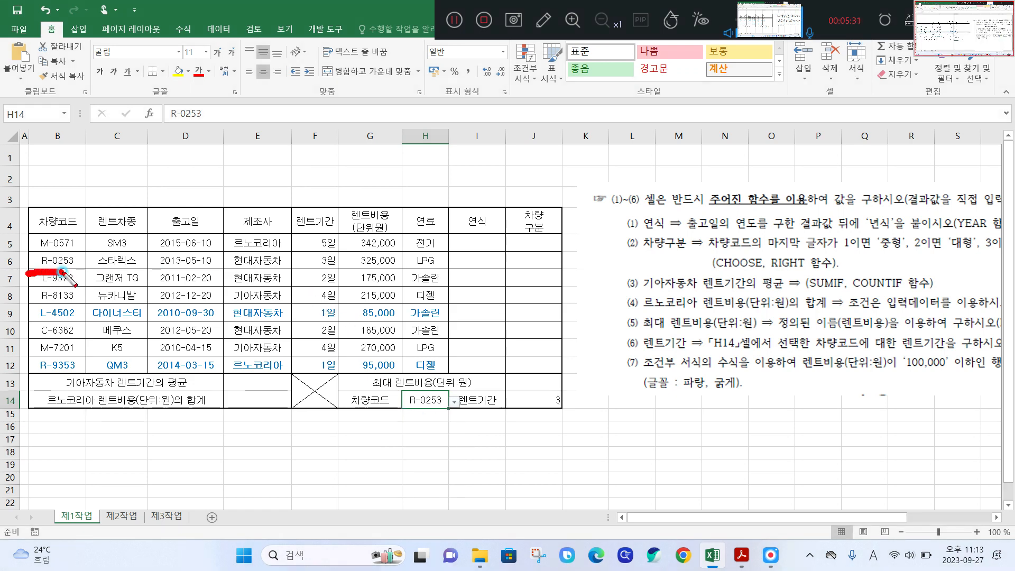
pyautogui.moveTo(317, 270)
pyautogui.mouseDown()
pyautogui.moveTo(311, 260)
pyautogui.moveTo(330, 276)
pyautogui.mouseUp()
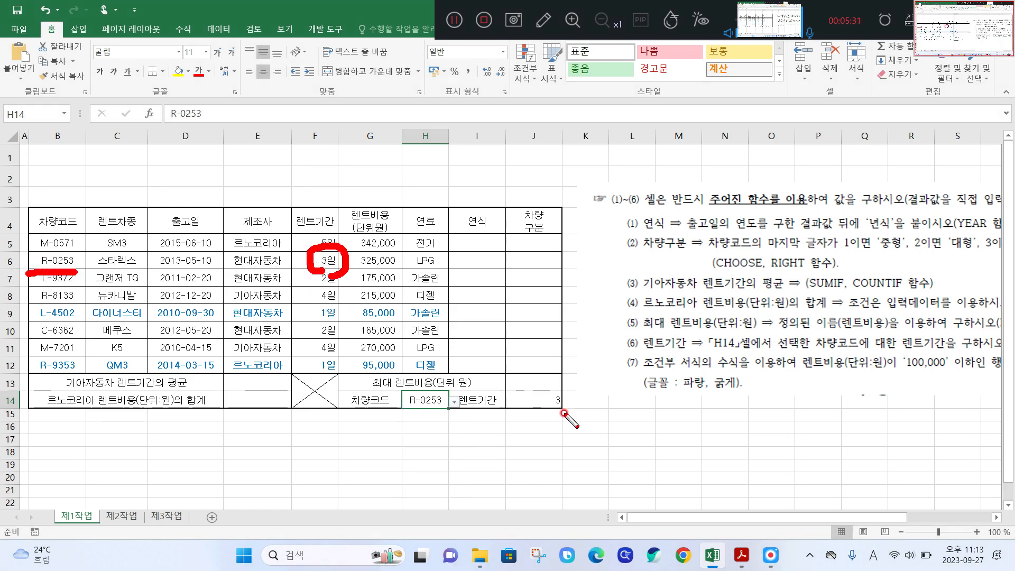
pyautogui.moveTo(560, 380); pyautogui.dragTo(569, 409)
pyautogui.press('Escape')
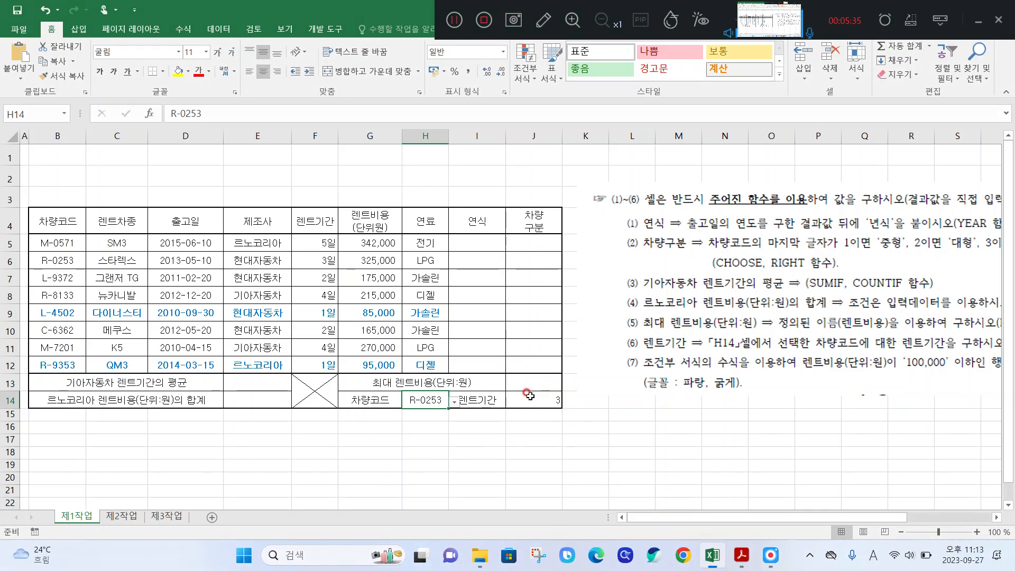
pyautogui.click(454, 403)
pyautogui.click(419, 416)
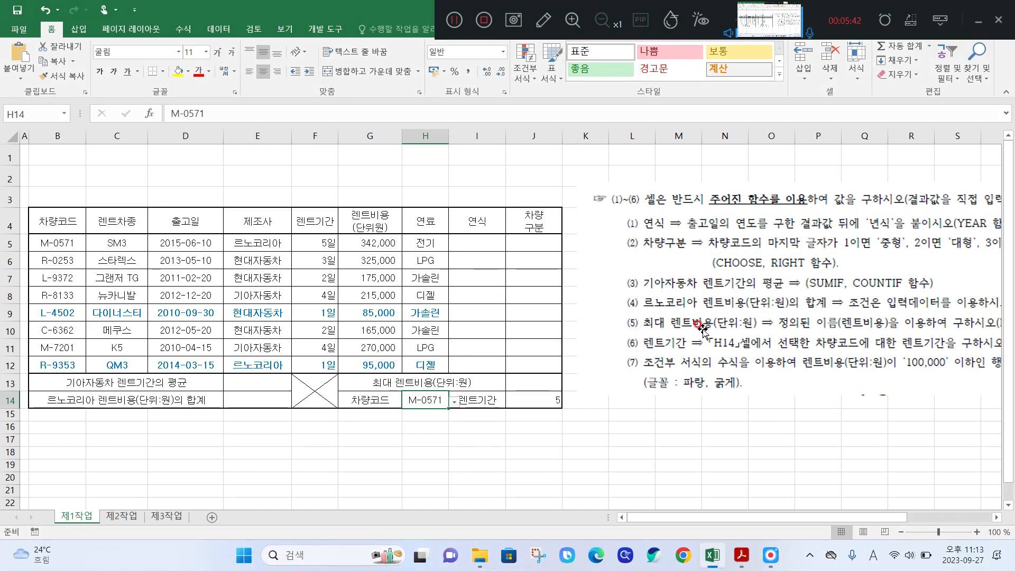
# Move the instructions picture over the table's edge to make the function names readable, and review task (5) for J13.
pyautogui.moveTo(696, 334); pyautogui.dragTo(606, 297)
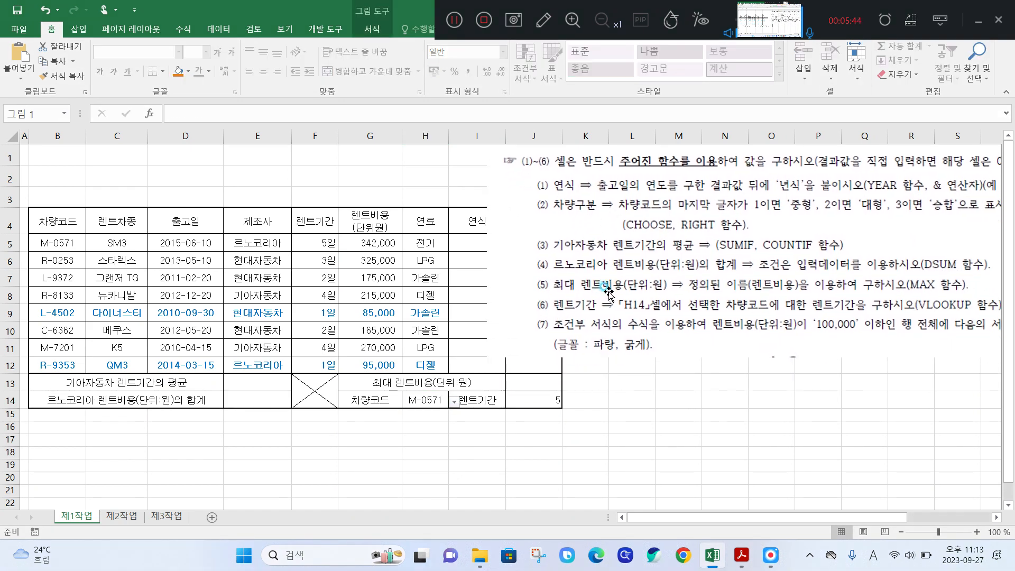
pyautogui.moveTo(507, 380)
pyautogui.mouseDown()
pyautogui.moveTo(566, 373)
pyautogui.moveTo(550, 404)
pyautogui.moveTo(529, 402)
pyautogui.moveTo(545, 373)
pyautogui.mouseUp()
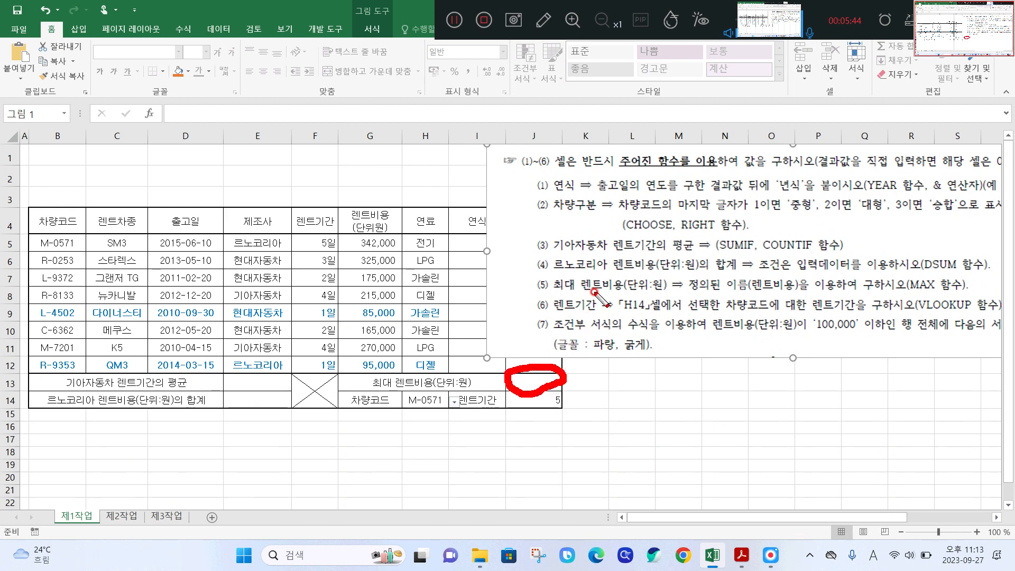
pyautogui.moveTo(694, 300); pyautogui.dragTo(794, 295)
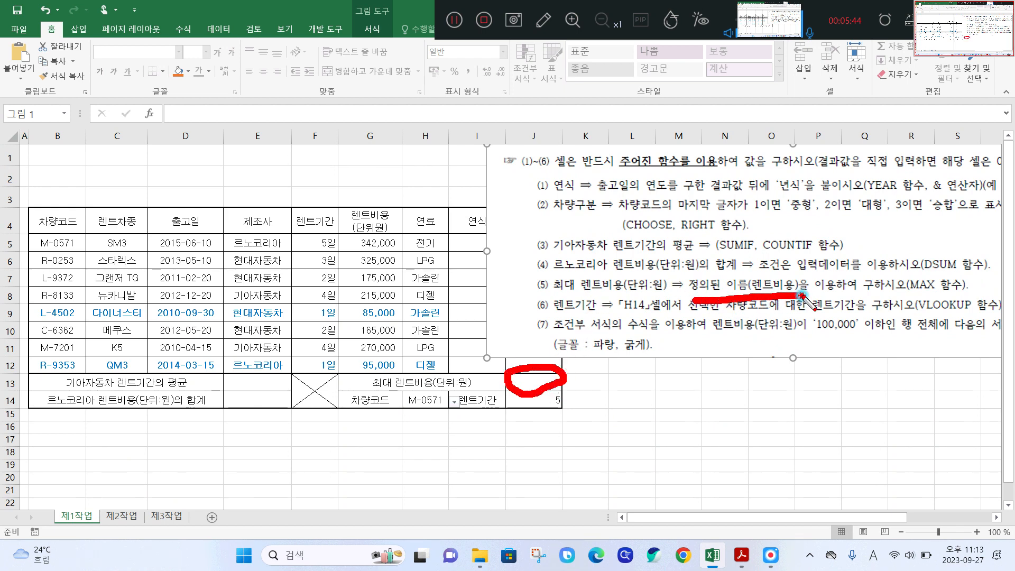
pyautogui.moveTo(402, 238)
pyautogui.mouseDown()
pyautogui.moveTo(332, 230)
pyautogui.moveTo(355, 369)
pyautogui.moveTo(402, 367)
pyautogui.moveTo(389, 227)
pyautogui.mouseUp()
pyautogui.moveTo(46, 99)
pyautogui.mouseDown()
pyautogui.moveTo(13, 128)
pyautogui.moveTo(46, 100)
pyautogui.mouseUp()
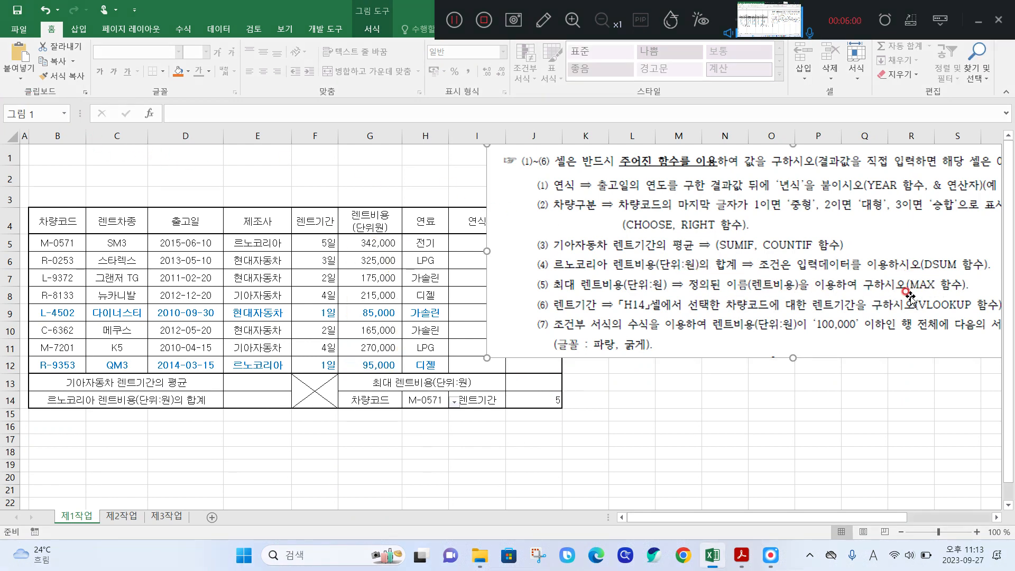
# Enter =MAX(렌트비용) in J13, using the named rental cost range G5:G12, to get the maximum rental cost.
pyautogui.click(538, 383)
pyautogui.write('=')
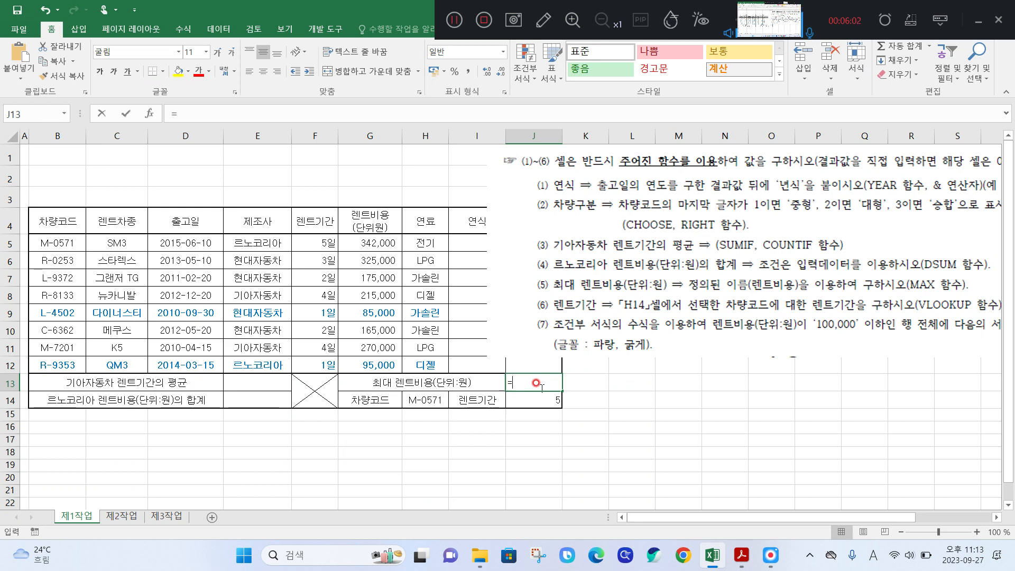
pyautogui.write('MAX')
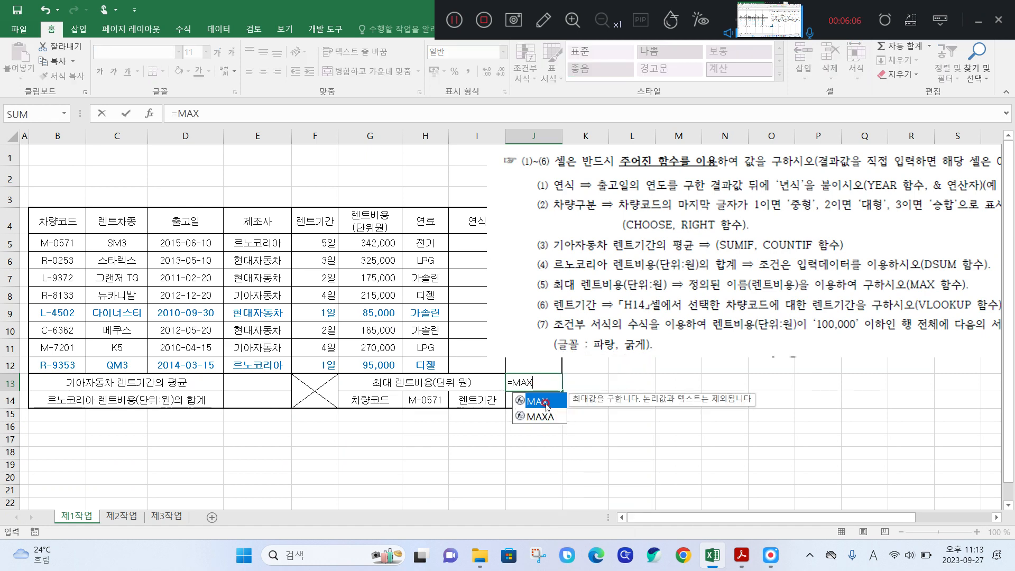
pyautogui.doubleClick(537, 402)
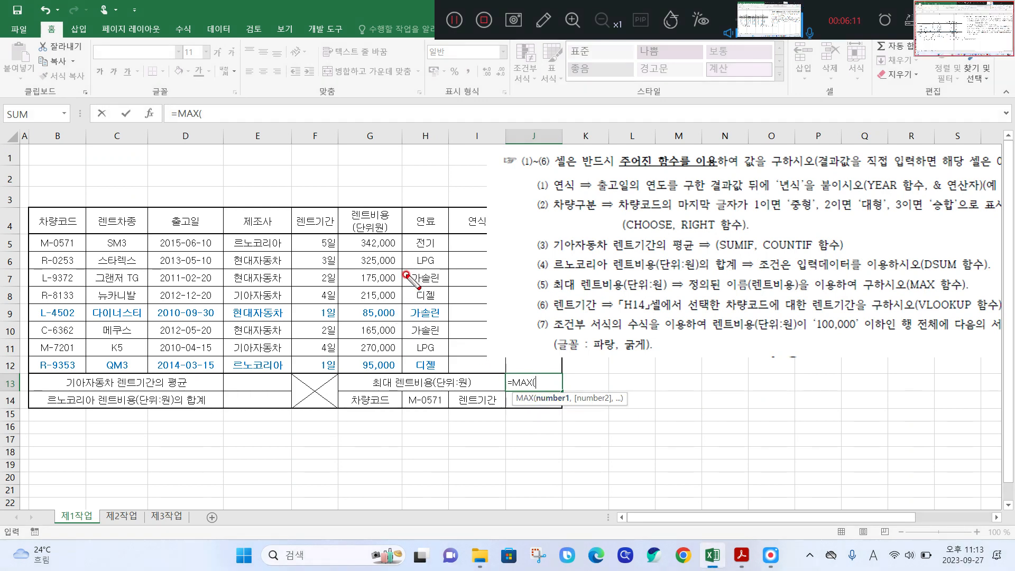
pyautogui.moveTo(390, 234)
pyautogui.mouseDown()
pyautogui.moveTo(355, 244)
pyautogui.moveTo(340, 274)
pyautogui.moveTo(345, 339)
pyautogui.moveTo(378, 382)
pyautogui.moveTo(400, 373)
pyautogui.moveTo(408, 328)
pyautogui.moveTo(405, 231)
pyautogui.mouseUp()
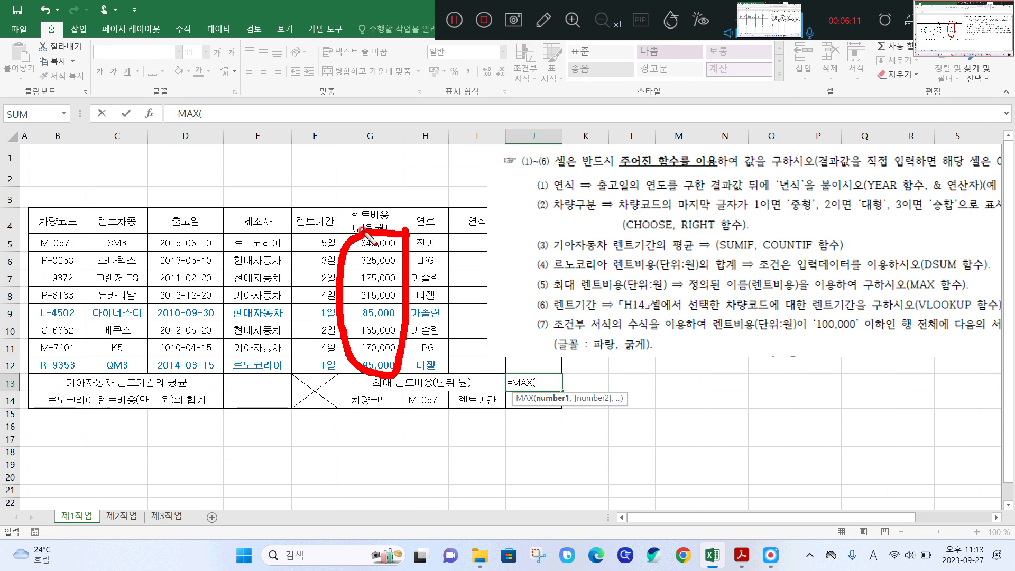
pyautogui.moveTo(158, 92); pyautogui.dragTo(142, 129)
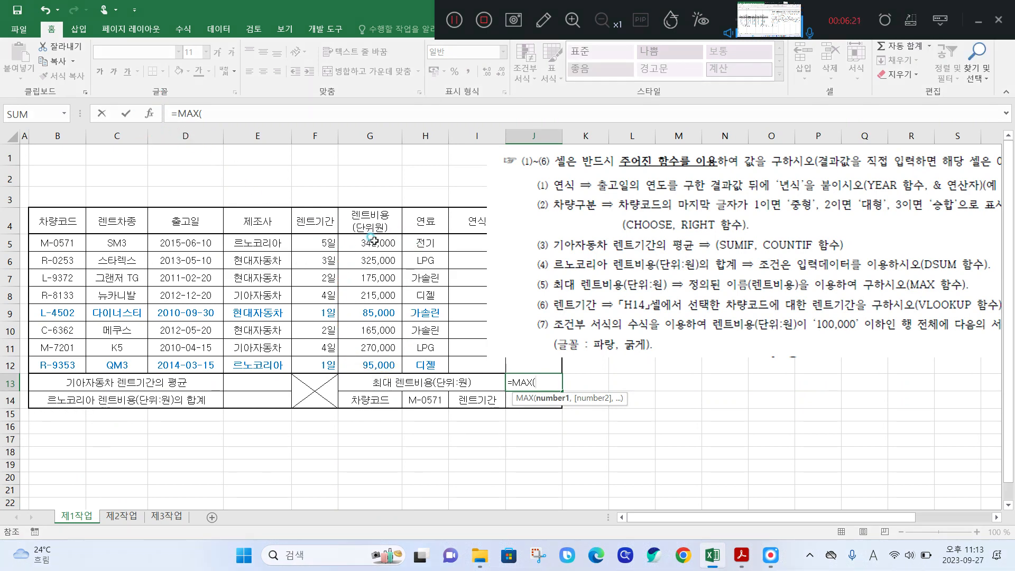
pyautogui.moveTo(375, 242); pyautogui.dragTo(386, 367)
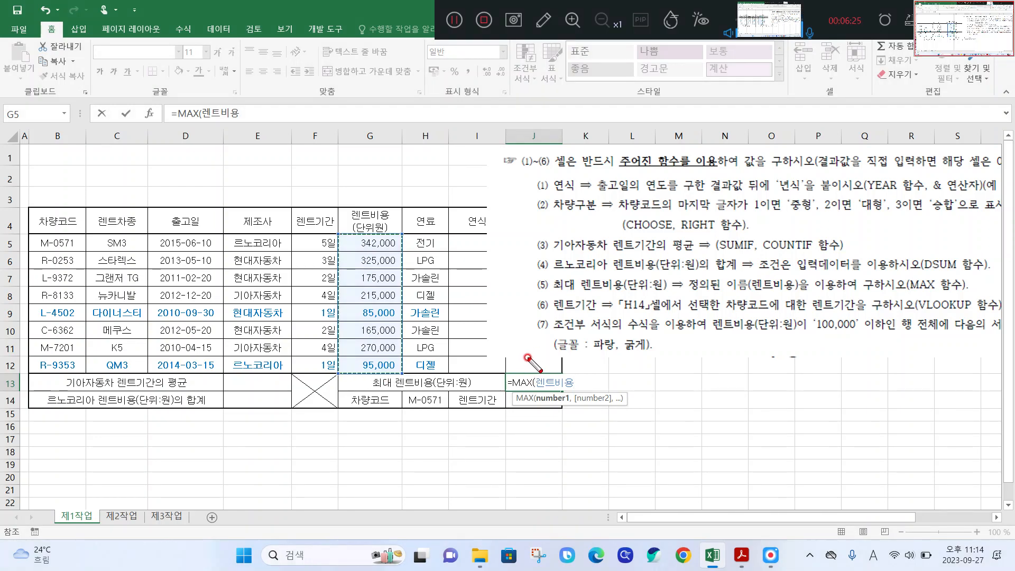
pyautogui.moveTo(532, 357); pyautogui.dragTo(538, 404)
pyautogui.moveTo(579, 356); pyautogui.dragTo(589, 408)
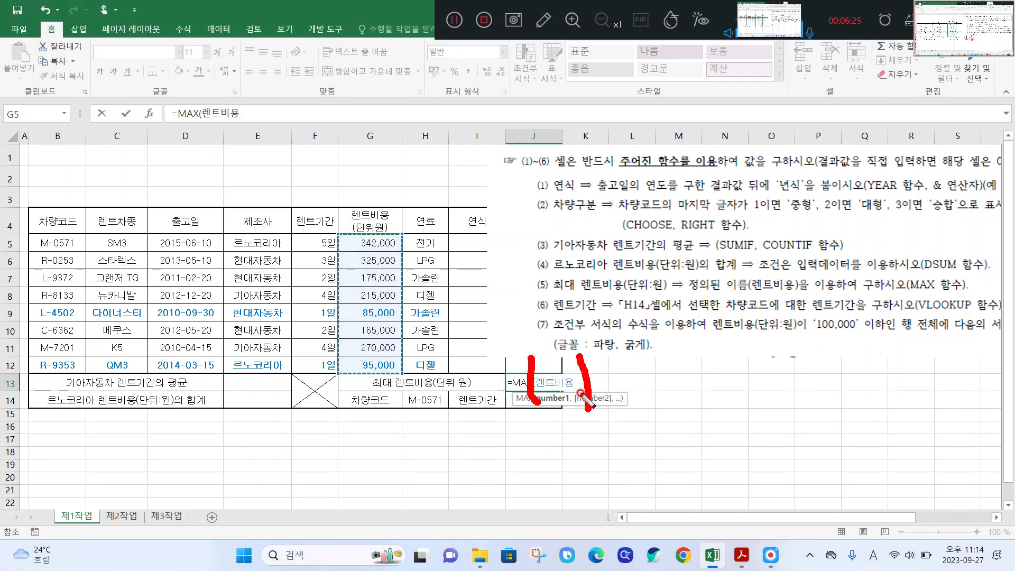
pyautogui.click(575, 382)
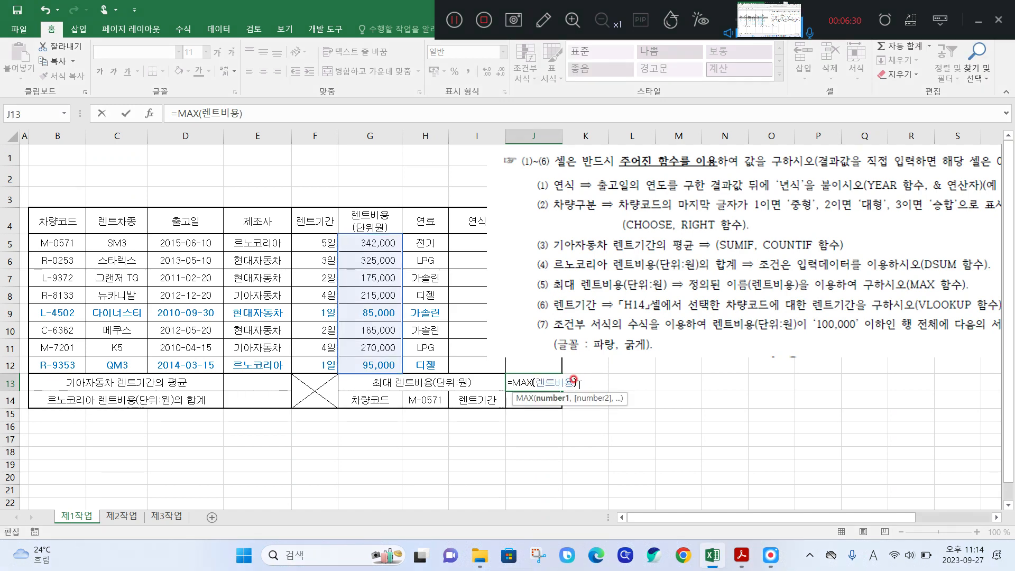
pyautogui.press('Return')
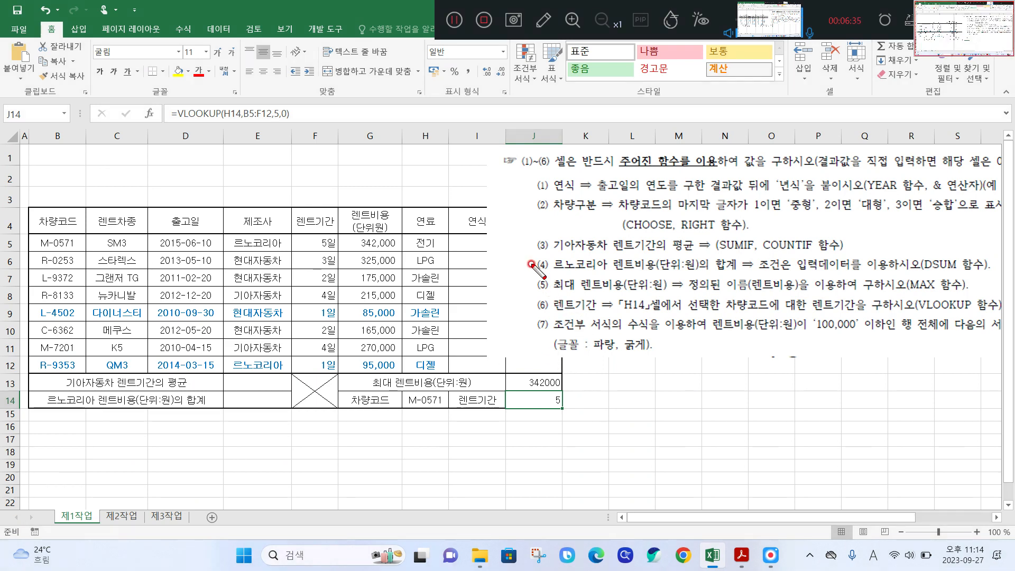
# Review task (4), the total 르노코리아 rental cost with DSUM, against the manufacturer and rental cost columns.
pyautogui.moveTo(529, 257)
pyautogui.mouseDown()
pyautogui.moveTo(540, 267)
pyautogui.moveTo(552, 252)
pyautogui.mouseUp()
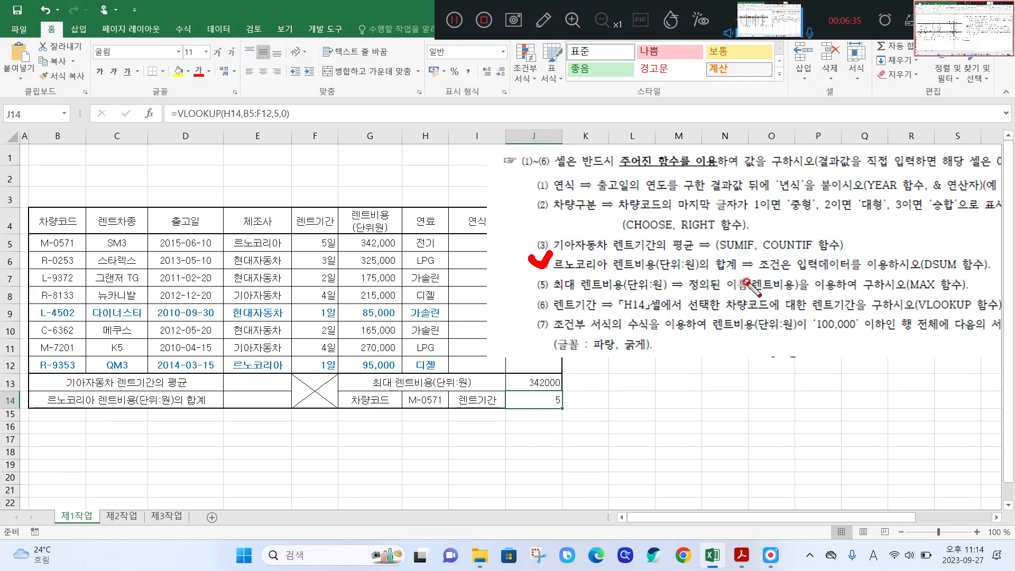
pyautogui.moveTo(552, 273); pyautogui.dragTo(741, 270)
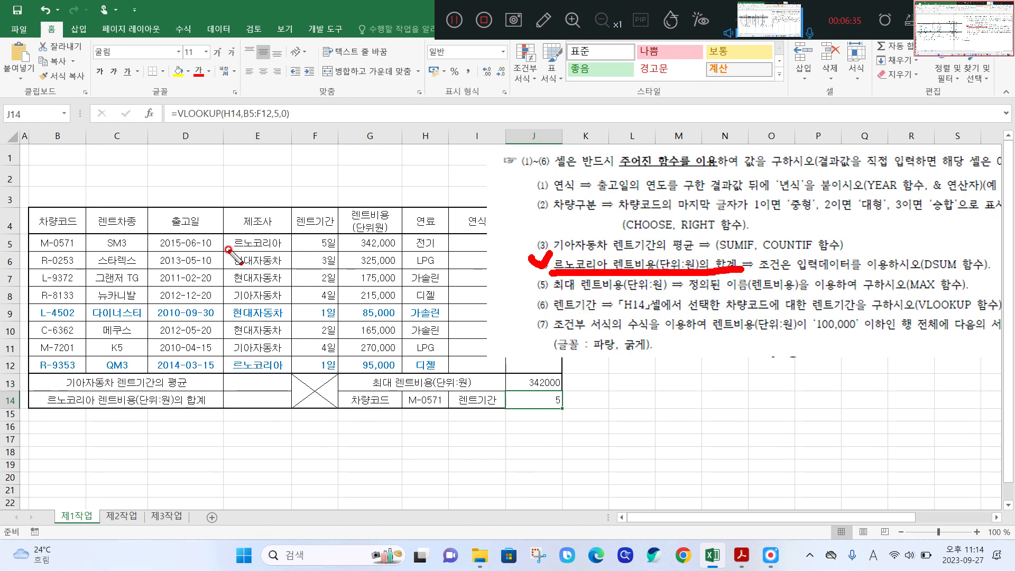
pyautogui.moveTo(233, 254)
pyautogui.mouseDown()
pyautogui.moveTo(290, 251)
pyautogui.moveTo(288, 238)
pyautogui.moveTo(222, 237)
pyautogui.moveTo(223, 256)
pyautogui.mouseUp()
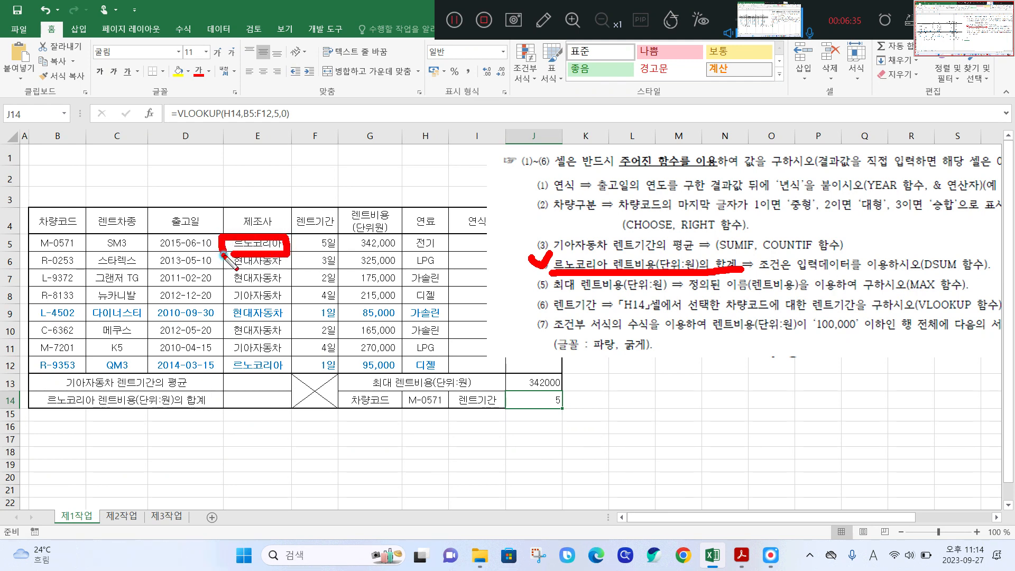
pyautogui.moveTo(227, 375)
pyautogui.mouseDown()
pyautogui.moveTo(289, 377)
pyautogui.moveTo(291, 368)
pyautogui.moveTo(288, 355)
pyautogui.moveTo(227, 364)
pyautogui.mouseUp()
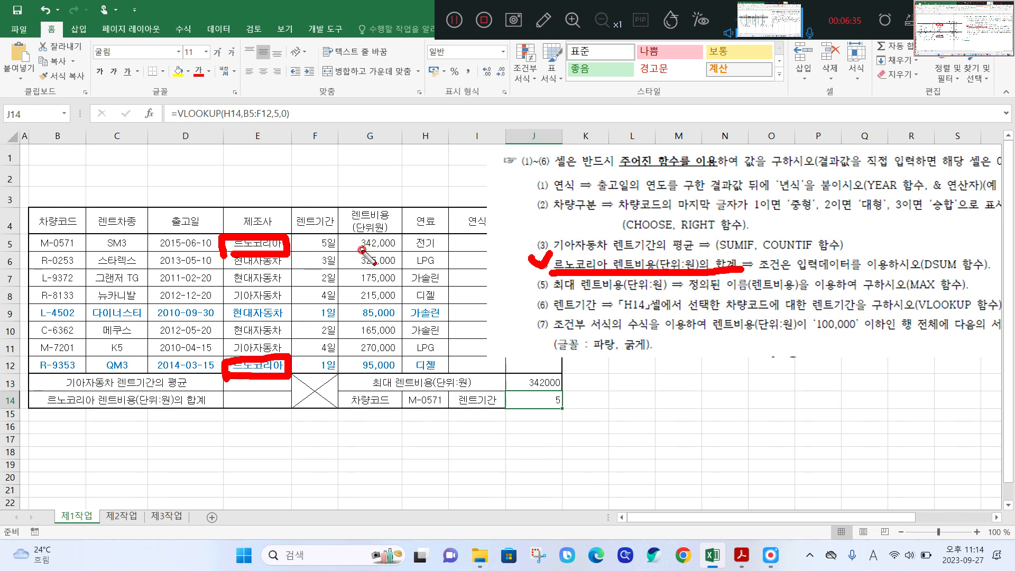
pyautogui.moveTo(341, 256)
pyautogui.mouseDown()
pyautogui.moveTo(377, 257)
pyautogui.moveTo(408, 242)
pyautogui.moveTo(354, 237)
pyautogui.mouseUp()
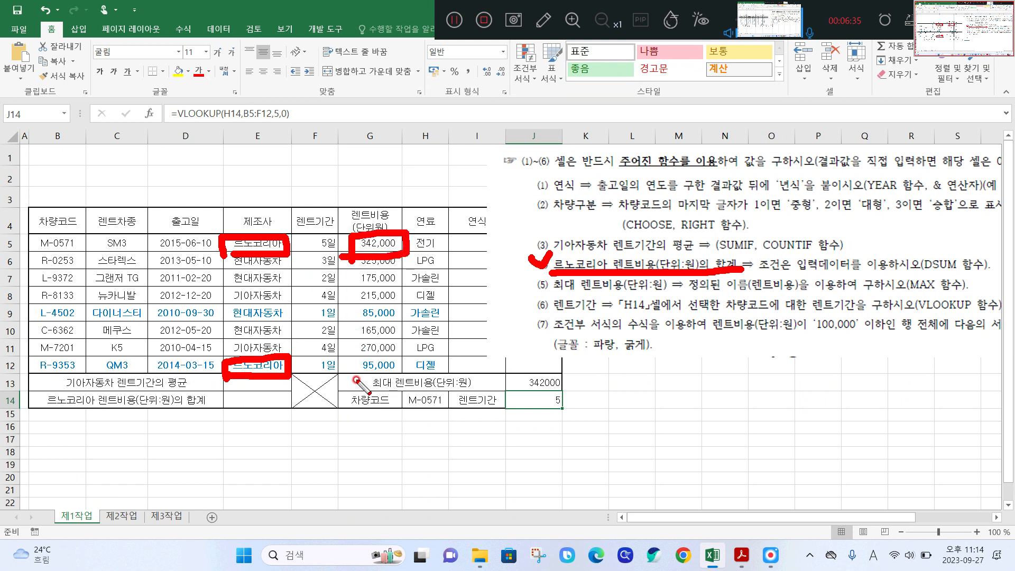
pyautogui.moveTo(347, 372)
pyautogui.mouseDown()
pyautogui.moveTo(413, 370)
pyautogui.moveTo(366, 354)
pyautogui.moveTo(345, 368)
pyautogui.mouseUp()
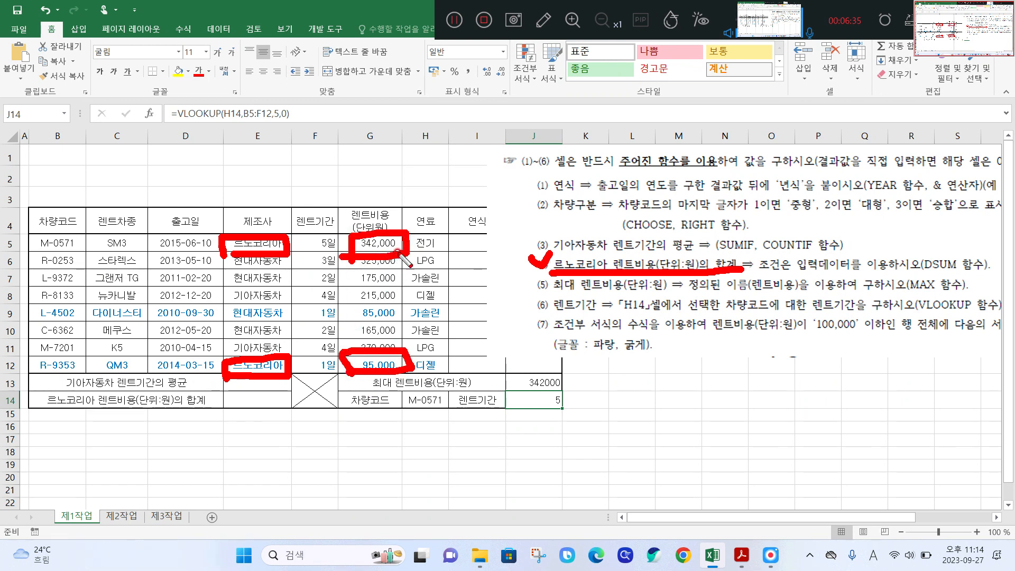
pyautogui.moveTo(405, 247); pyautogui.dragTo(420, 360)
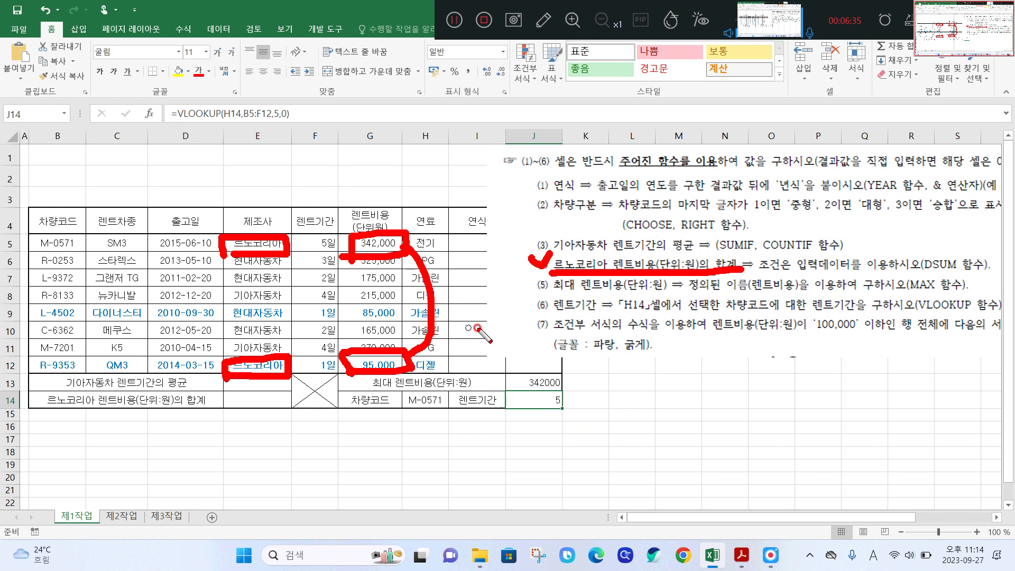
pyautogui.moveTo(950, 275)
pyautogui.mouseDown()
pyautogui.moveTo(908, 255)
pyautogui.moveTo(958, 238)
pyautogui.moveTo(976, 280)
pyautogui.moveTo(967, 279)
pyautogui.mouseUp()
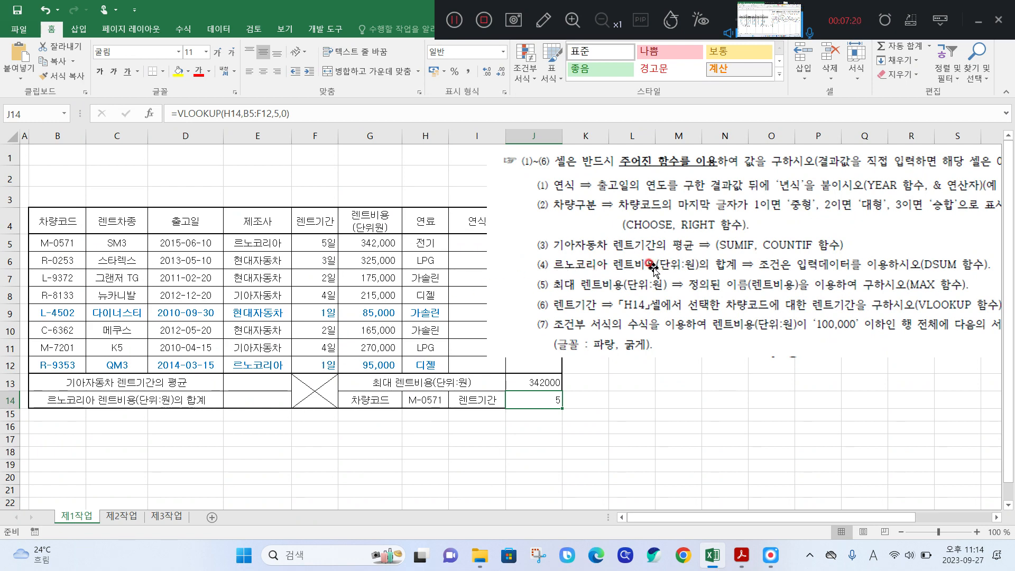
# Start a DSUM formula in E14 for the 르노코리아 rental cost total and open its function arguments dialog.
pyautogui.click(264, 401)
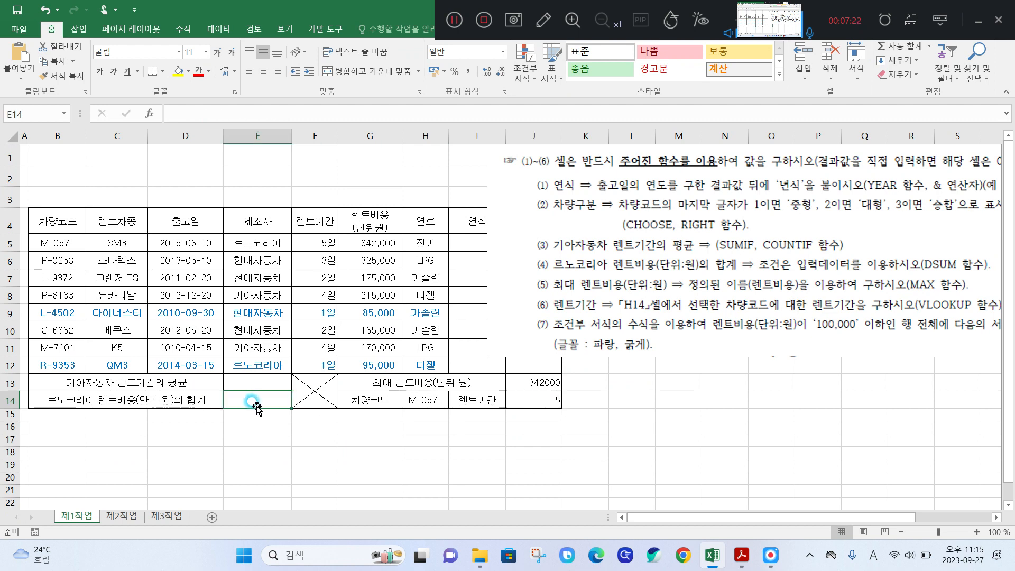
pyautogui.write('=')
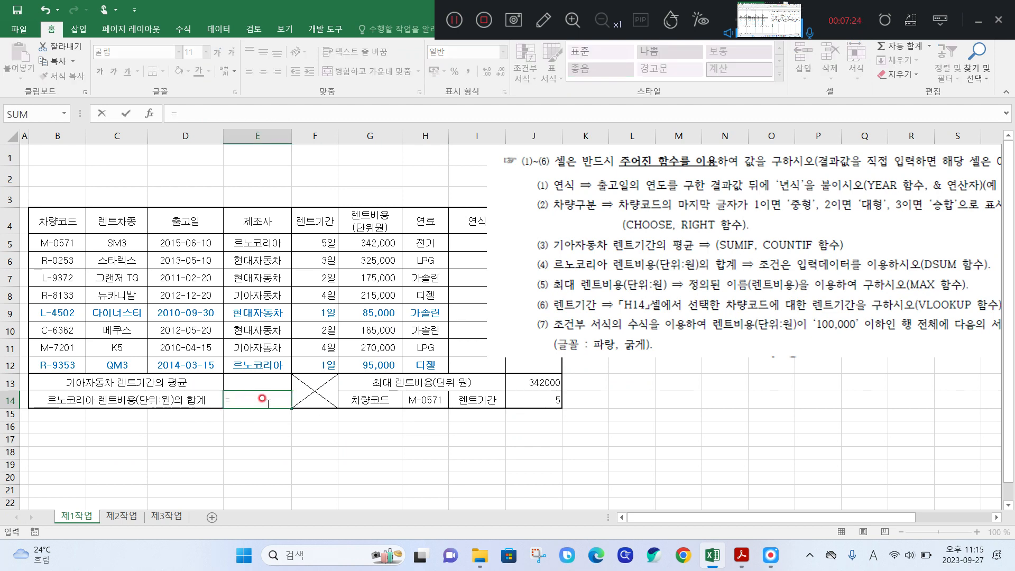
pyautogui.write('DSU')
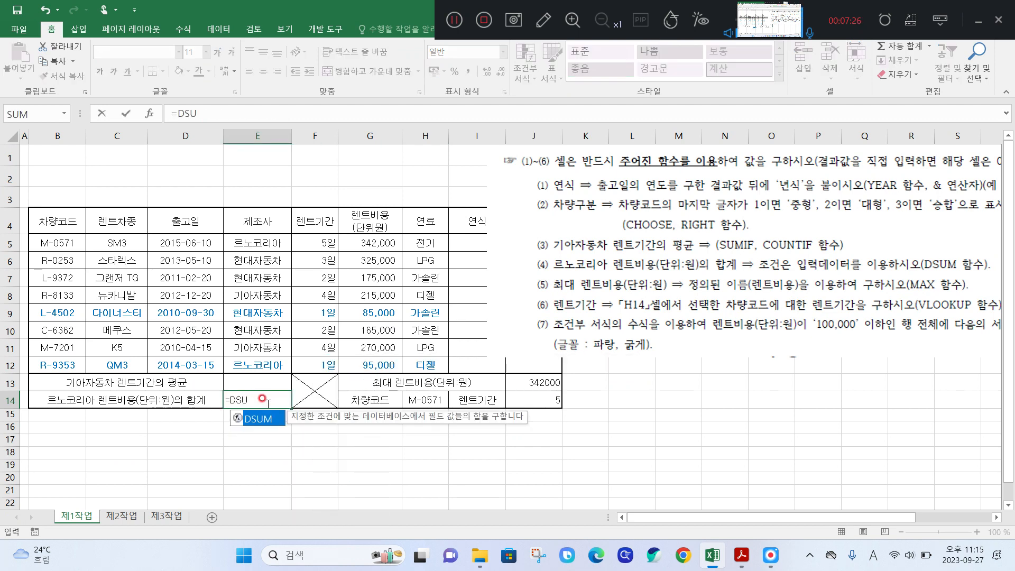
pyautogui.doubleClick(264, 420)
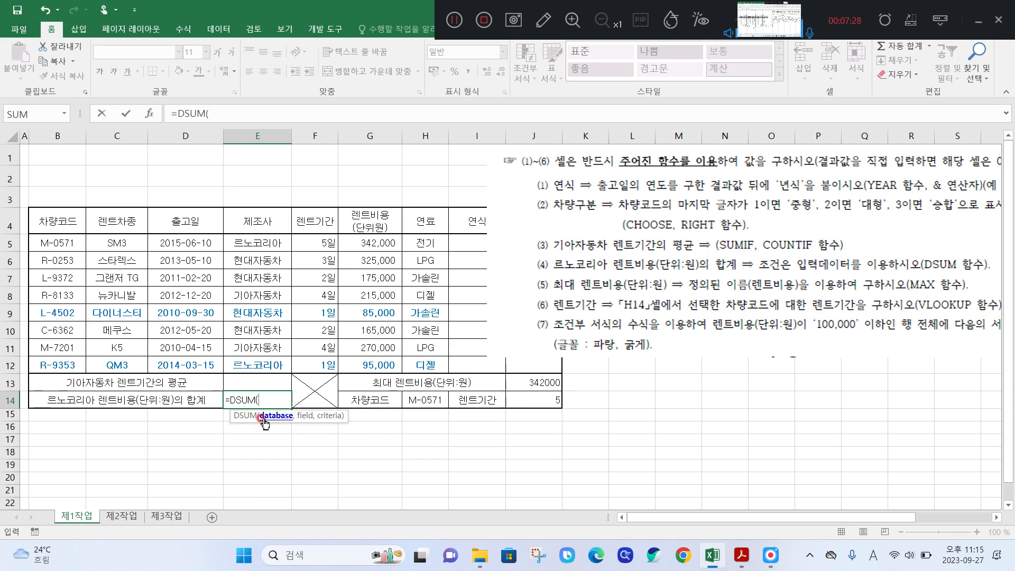
pyautogui.click(151, 114)
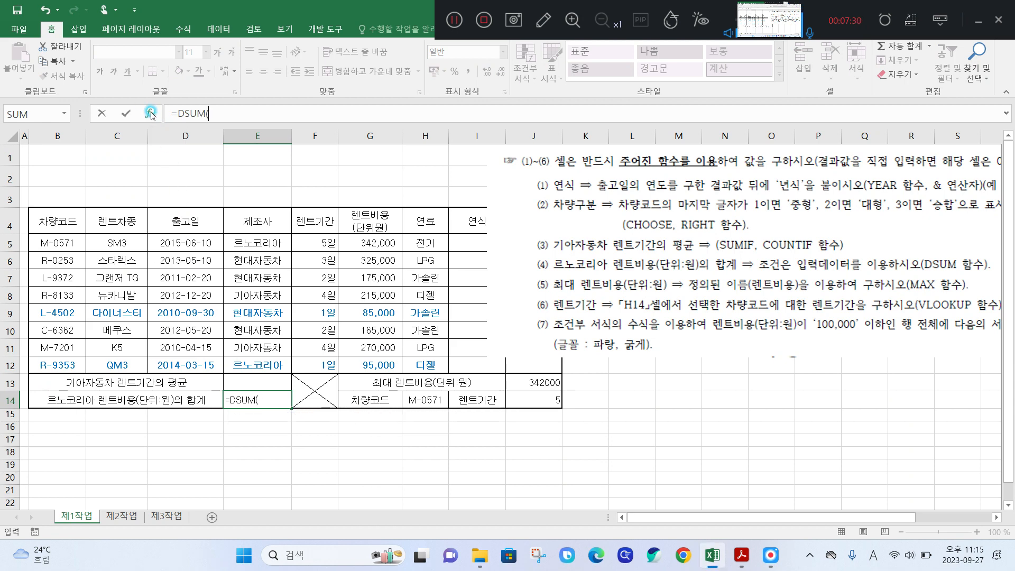
pyautogui.hotkey('ctrl', '2')
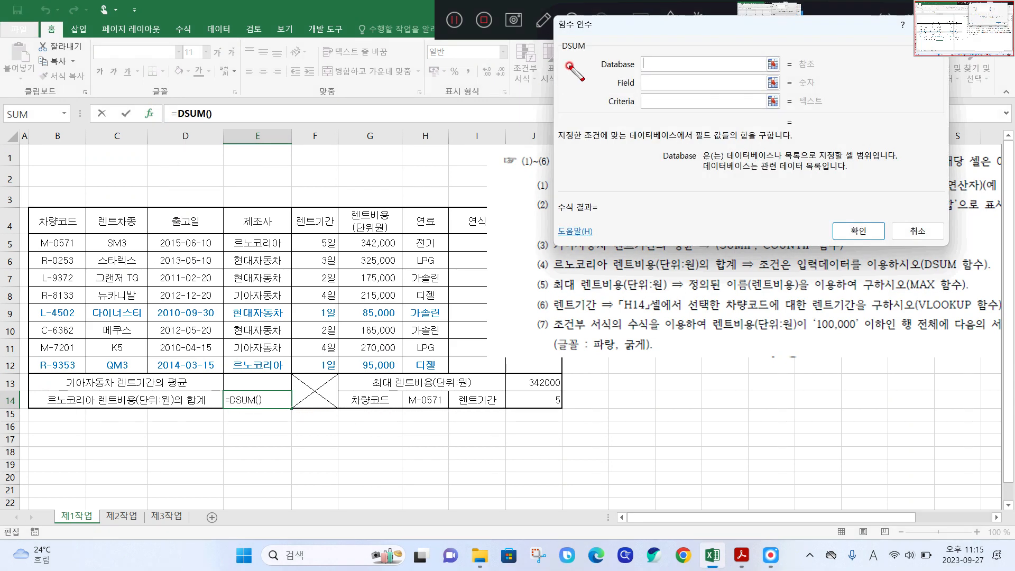
# Set the DSUM database argument to the table range B4:H12, including the header row.
pyautogui.moveTo(560, 55)
pyautogui.mouseDown()
pyautogui.moveTo(600, 53)
pyautogui.moveTo(615, 96)
pyautogui.moveTo(718, 113)
pyautogui.mouseUp()
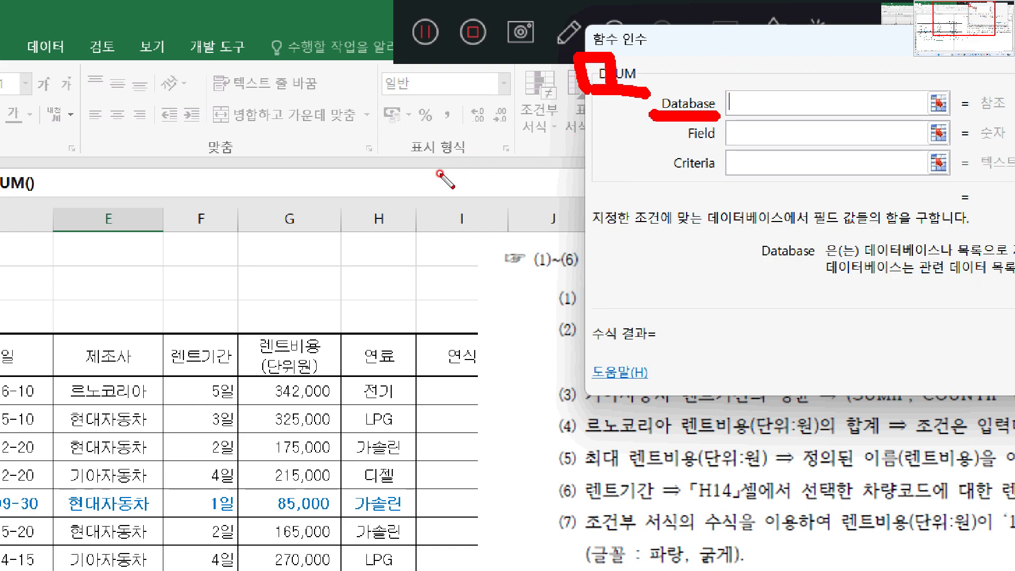
pyautogui.press('Escape')
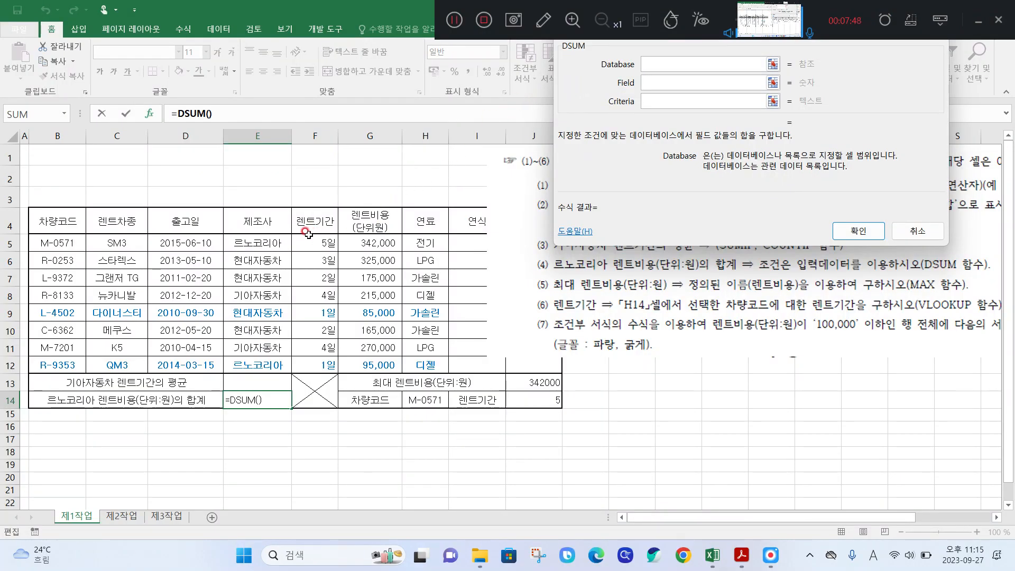
pyautogui.hotkey('ctrl', '2')
pyautogui.moveTo(49, 212)
pyautogui.mouseDown()
pyautogui.moveTo(227, 267)
pyautogui.moveTo(444, 371)
pyautogui.mouseUp()
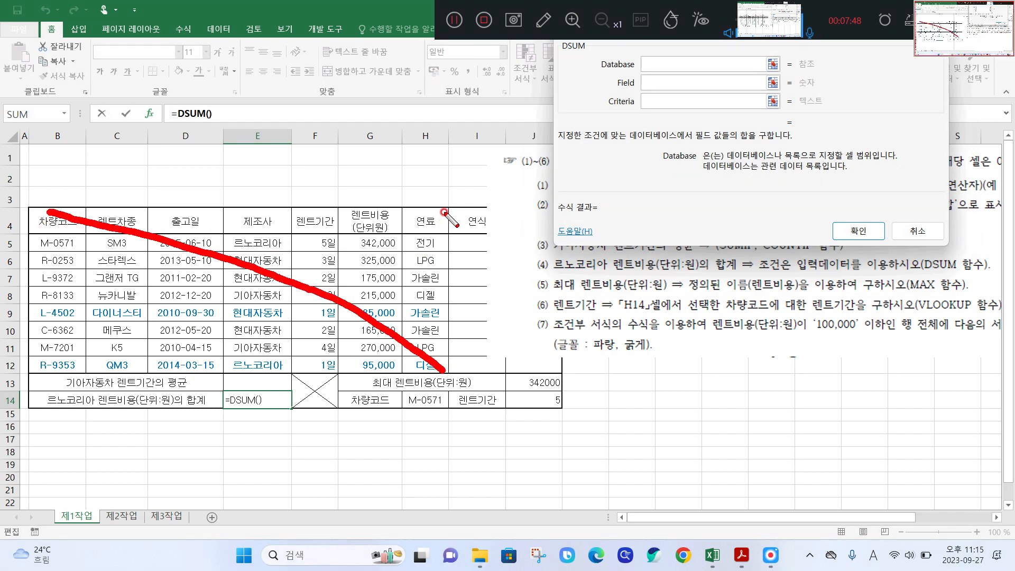
pyautogui.moveTo(445, 211)
pyautogui.mouseDown()
pyautogui.moveTo(37, 211)
pyautogui.moveTo(21, 352)
pyautogui.moveTo(75, 380)
pyautogui.moveTo(341, 383)
pyautogui.moveTo(458, 349)
pyautogui.moveTo(455, 200)
pyautogui.mouseUp()
pyautogui.press('Escape')
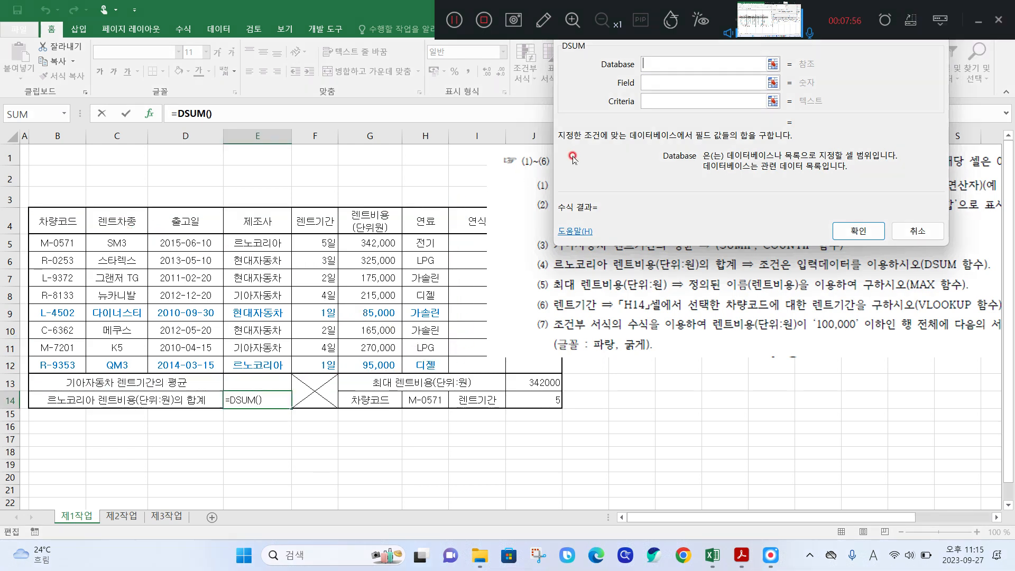
pyautogui.moveTo(47, 223); pyautogui.dragTo(421, 362)
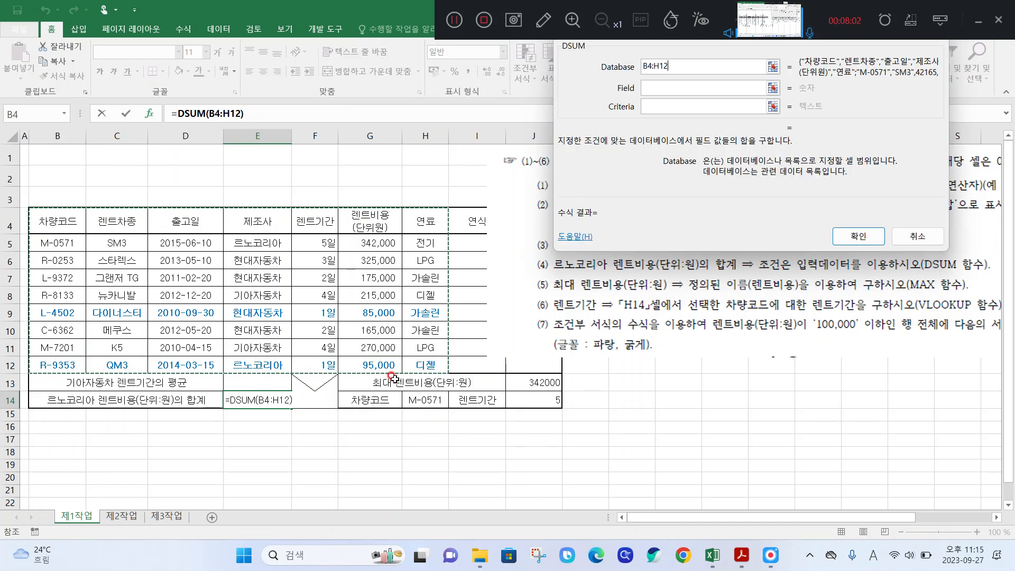
pyautogui.press('F2')
pyautogui.moveTo(21, 209)
pyautogui.mouseDown()
pyautogui.moveTo(32, 212)
pyautogui.moveTo(27, 272)
pyautogui.mouseUp()
pyautogui.moveTo(443, 327); pyautogui.dragTo(448, 378)
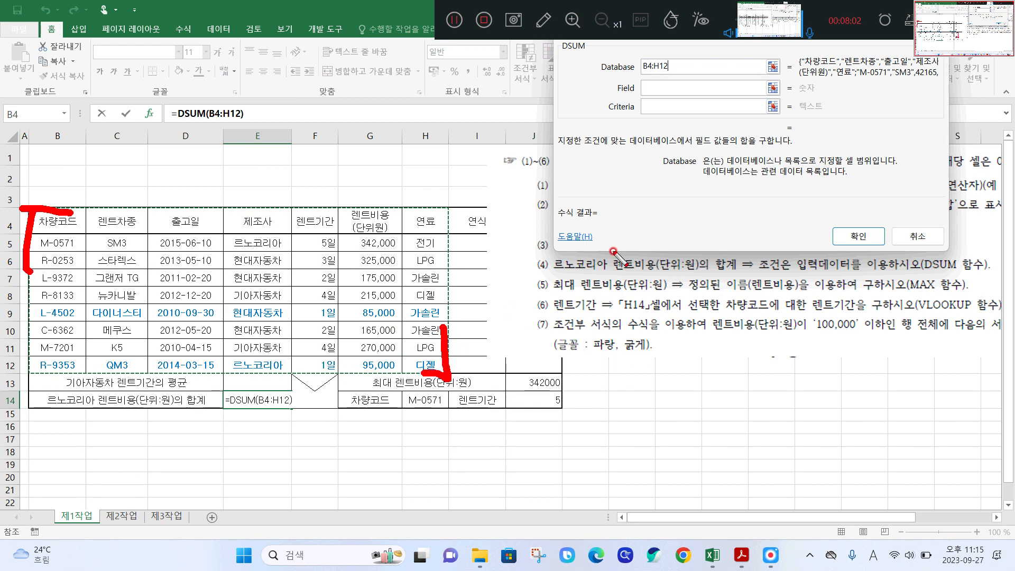
pyautogui.press('F2')
# Set the DSUM field argument to 6, the position of the 렌트비용 column within the database range.
pyautogui.click(662, 89)
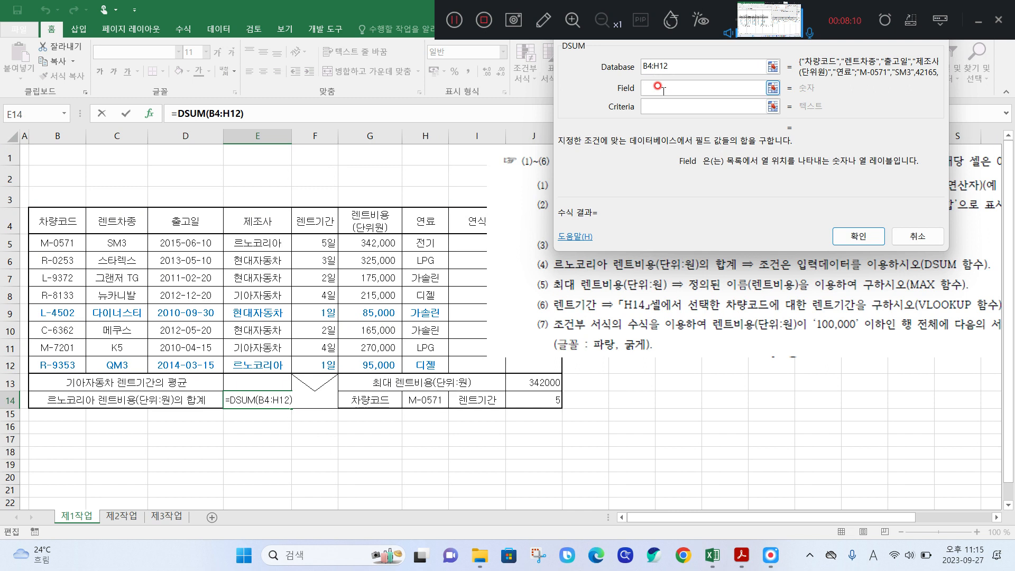
pyautogui.press('F2')
pyautogui.moveTo(772, 175); pyautogui.dragTo(853, 175)
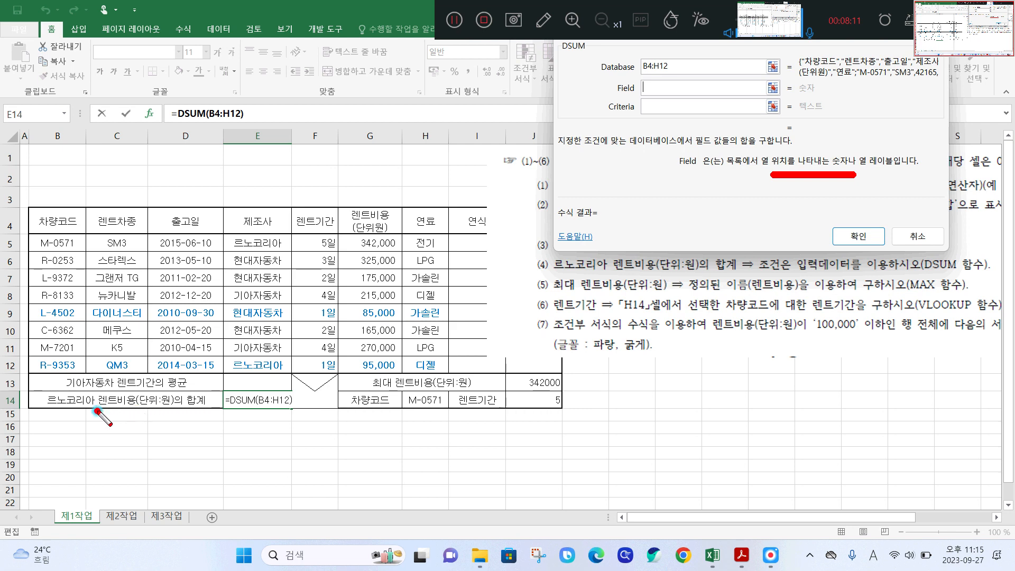
pyautogui.moveTo(97, 411); pyautogui.dragTo(200, 405)
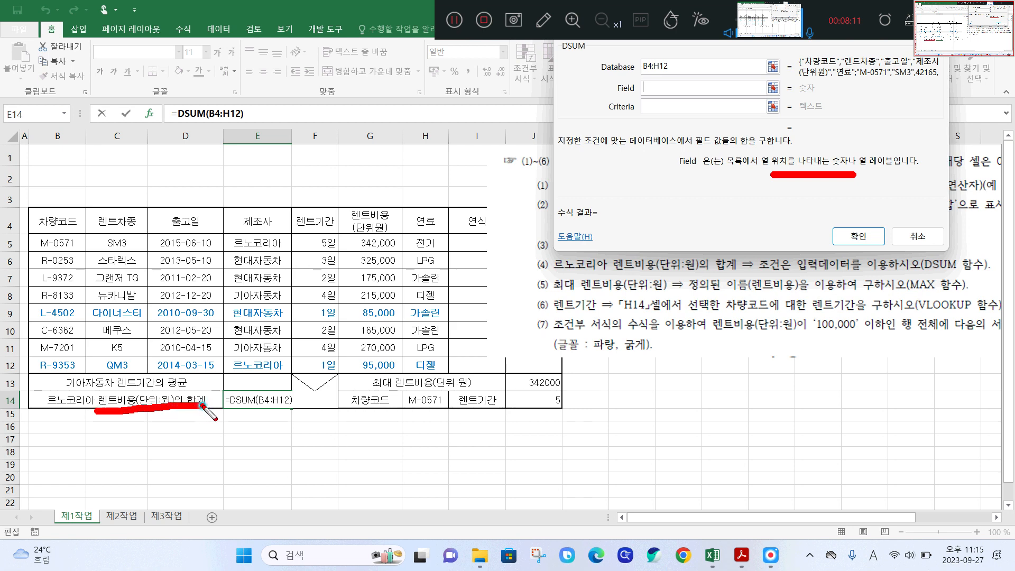
pyautogui.moveTo(29, 218)
pyautogui.mouseDown()
pyautogui.moveTo(33, 376)
pyautogui.moveTo(435, 377)
pyautogui.moveTo(496, 271)
pyautogui.moveTo(389, 198)
pyautogui.moveTo(28, 199)
pyautogui.mouseUp()
pyautogui.moveTo(371, 225)
pyautogui.mouseDown()
pyautogui.moveTo(381, 234)
pyautogui.moveTo(396, 201)
pyautogui.mouseUp()
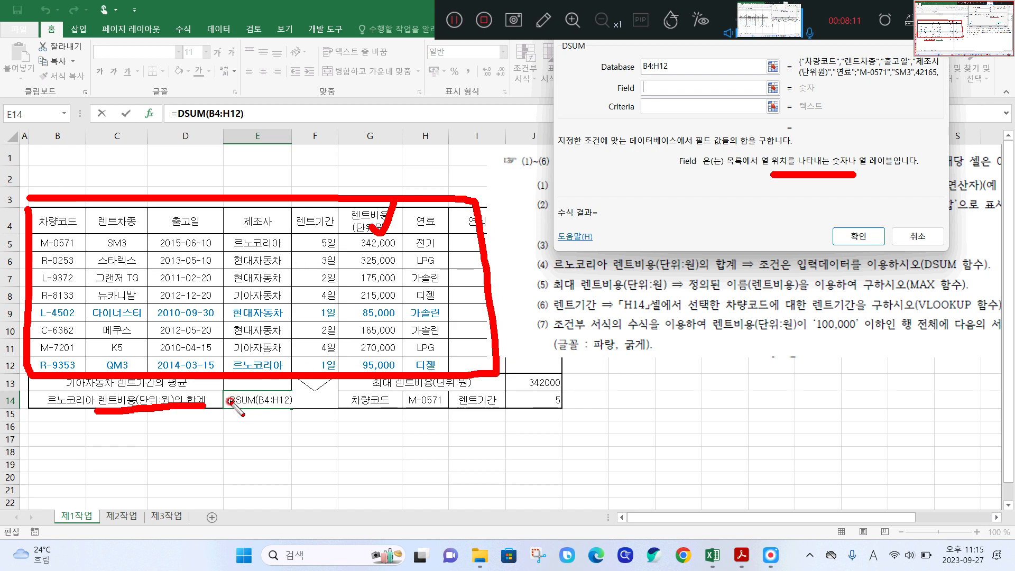
pyautogui.moveTo(68, 258); pyautogui.dragTo(49, 292)
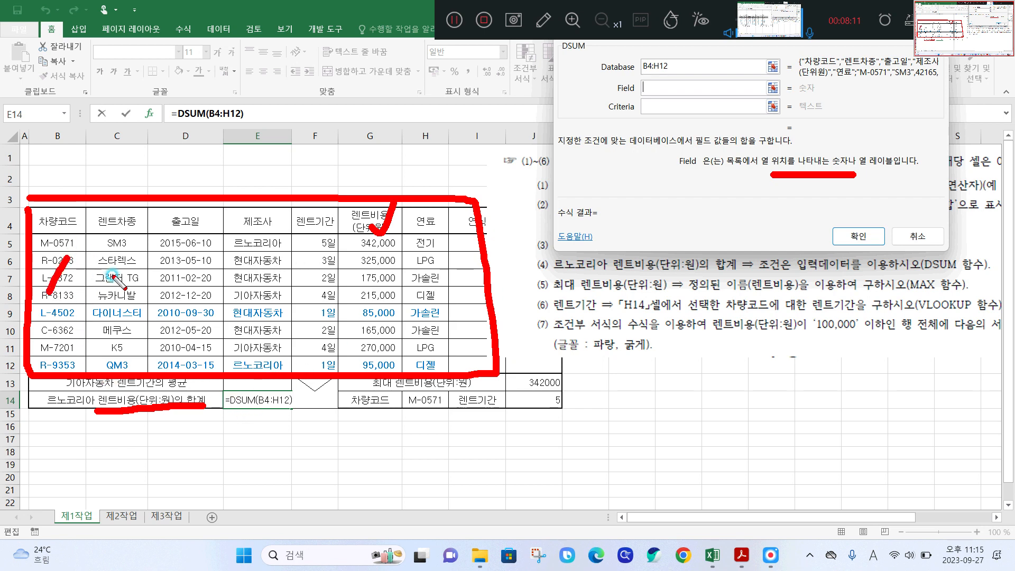
pyautogui.moveTo(114, 276); pyautogui.dragTo(107, 294)
pyautogui.moveTo(184, 256); pyautogui.dragTo(177, 272)
pyautogui.moveTo(260, 267); pyautogui.dragTo(250, 299)
pyautogui.moveTo(308, 276); pyautogui.dragTo(309, 299)
pyautogui.moveTo(365, 274); pyautogui.dragTo(356, 311)
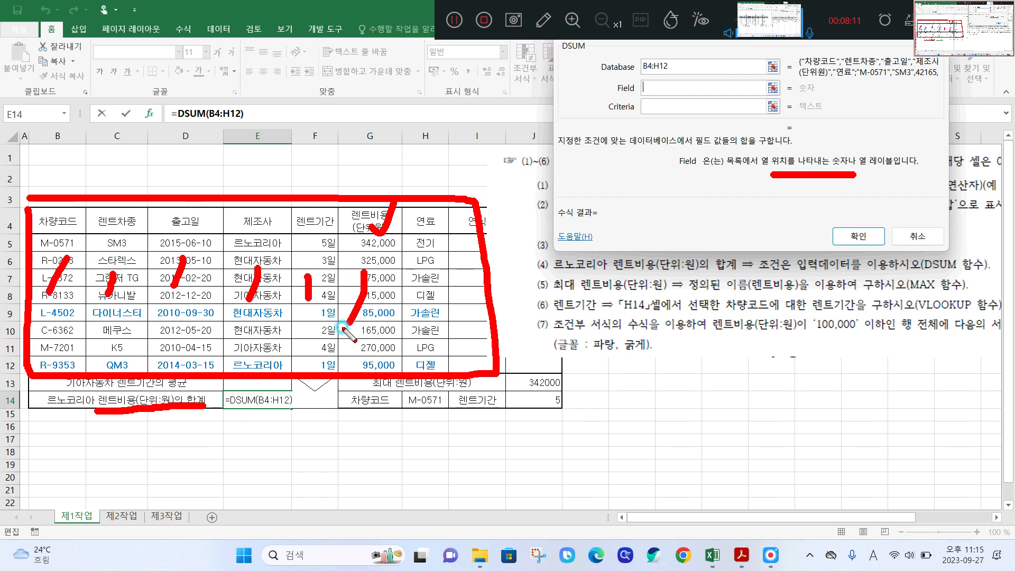
pyautogui.press('Escape')
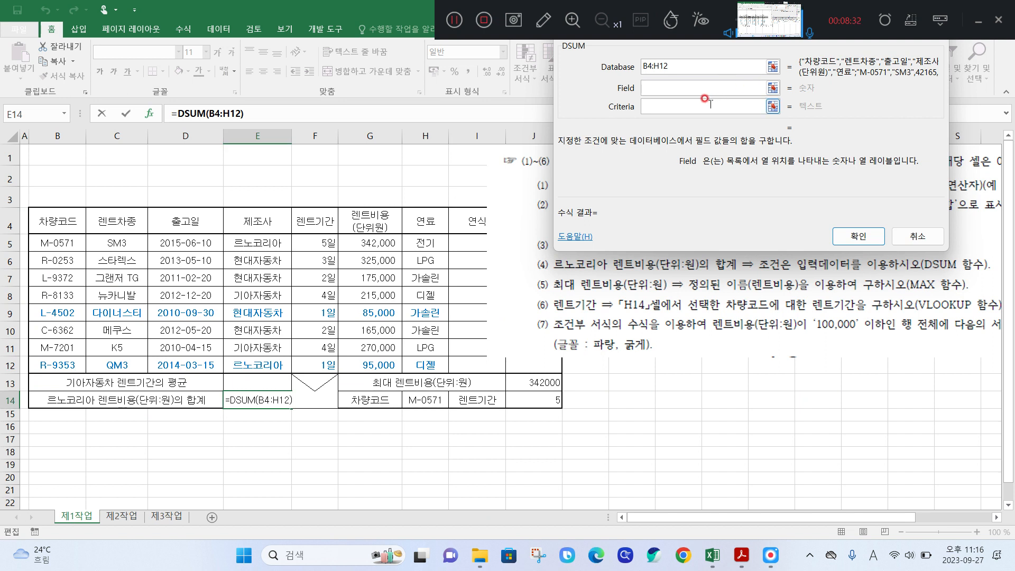
pyautogui.write('6')
# Set the DSUM criteria to E4:E5, the 제조사 header with 르노코리아, and complete the formula in E14.
pyautogui.click(668, 104)
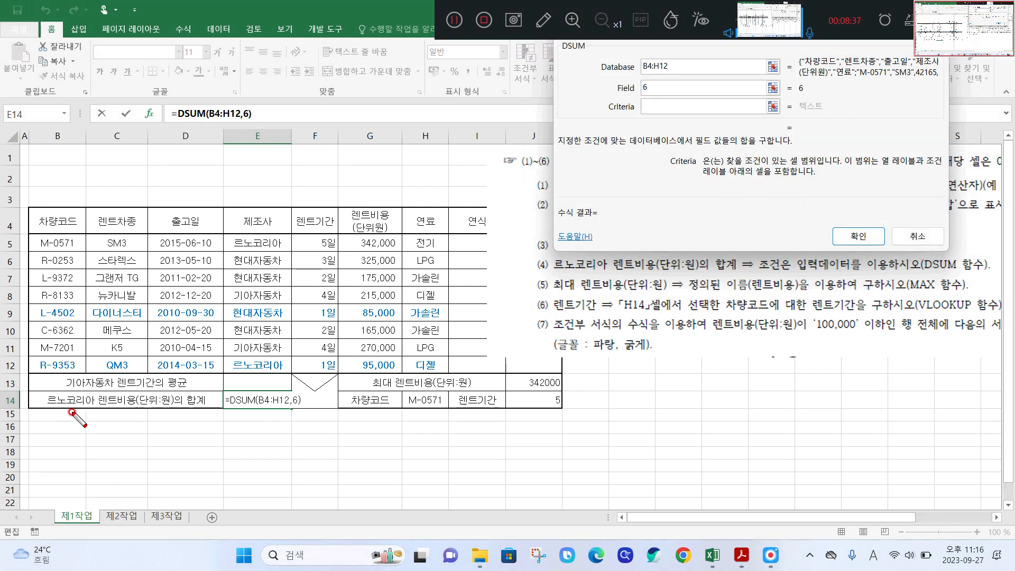
pyautogui.moveTo(47, 413); pyautogui.dragTo(96, 415)
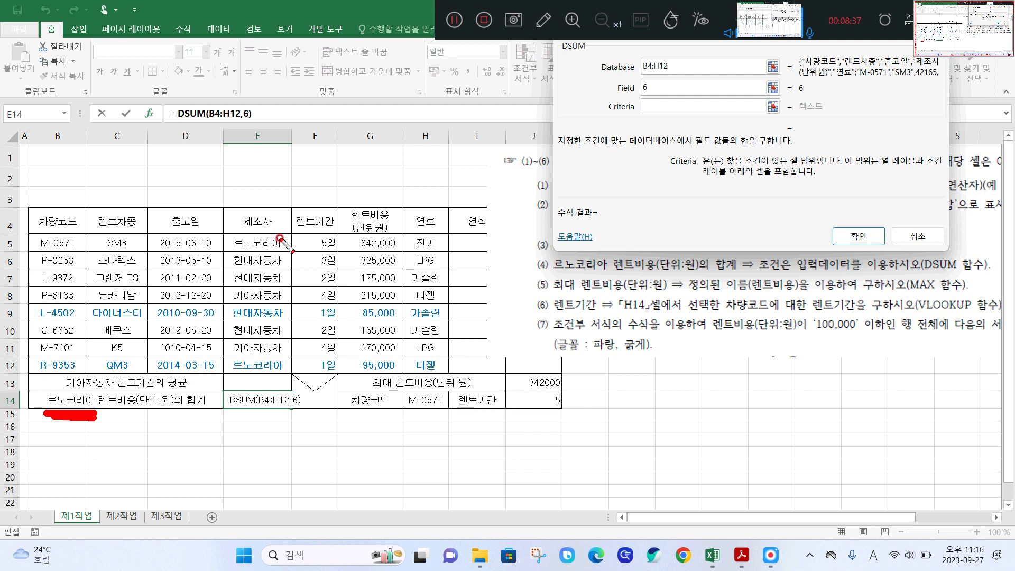
pyautogui.moveTo(279, 237)
pyautogui.mouseDown()
pyautogui.moveTo(241, 232)
pyautogui.moveTo(225, 254)
pyautogui.moveTo(280, 252)
pyautogui.moveTo(285, 236)
pyautogui.mouseUp()
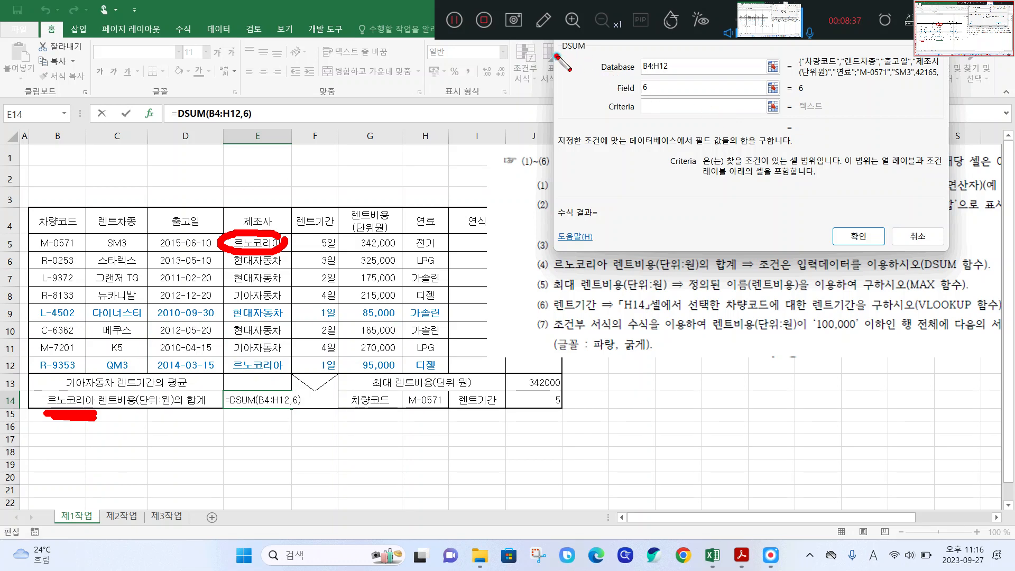
pyautogui.moveTo(556, 54); pyautogui.dragTo(600, 53)
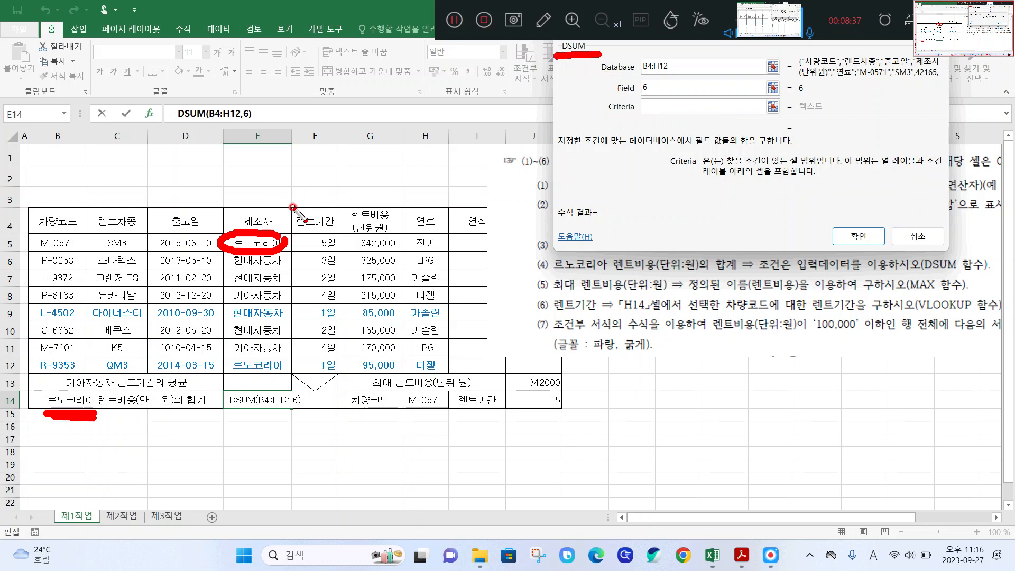
pyautogui.moveTo(292, 206)
pyautogui.mouseDown()
pyautogui.moveTo(224, 206)
pyautogui.moveTo(221, 240)
pyautogui.moveTo(249, 255)
pyautogui.moveTo(289, 252)
pyautogui.moveTo(292, 235)
pyautogui.moveTo(238, 258)
pyautogui.mouseUp()
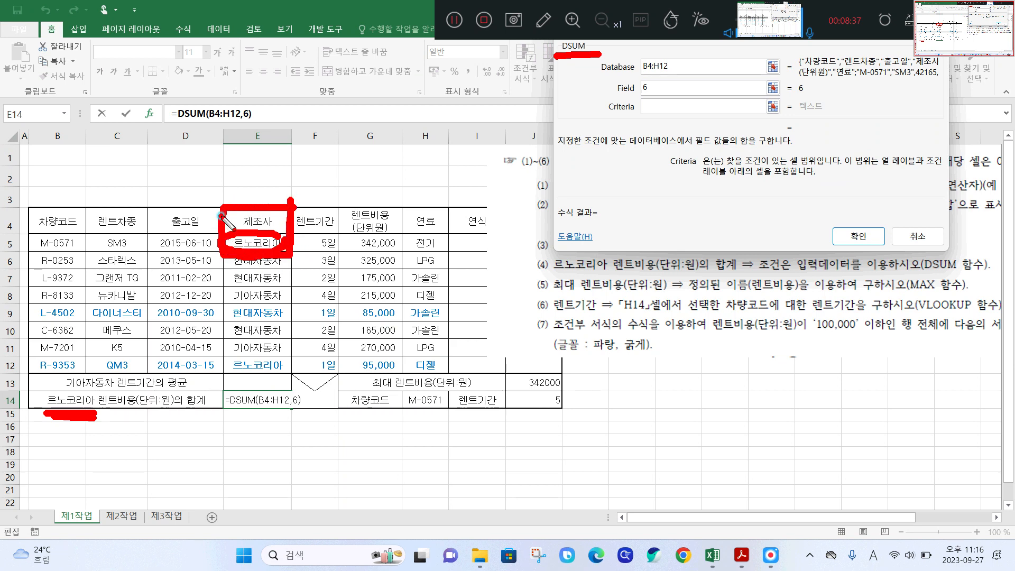
pyautogui.moveTo(220, 214)
pyautogui.mouseDown()
pyautogui.moveTo(281, 210)
pyautogui.moveTo(258, 246)
pyautogui.mouseUp()
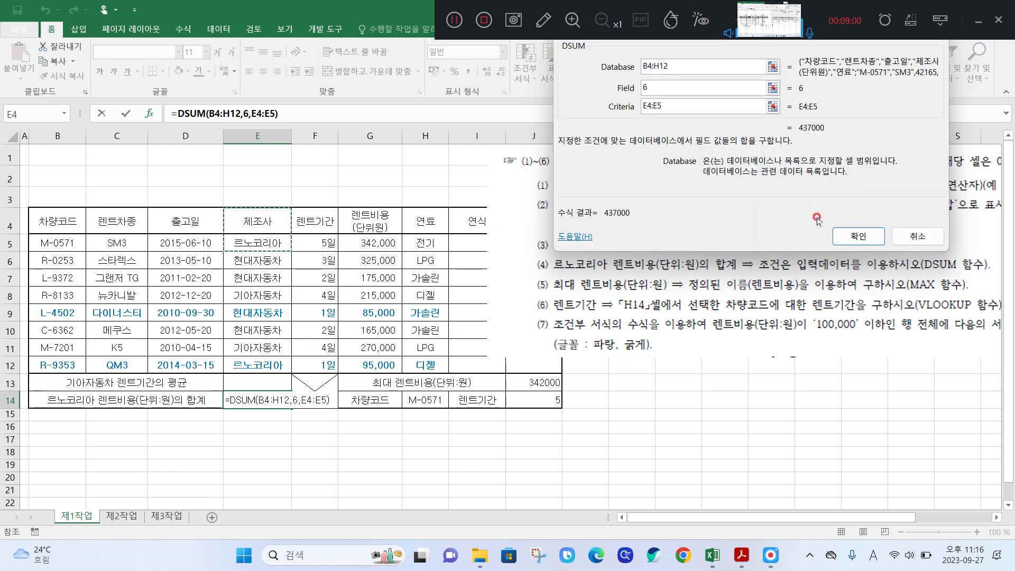
pyautogui.click(853, 236)
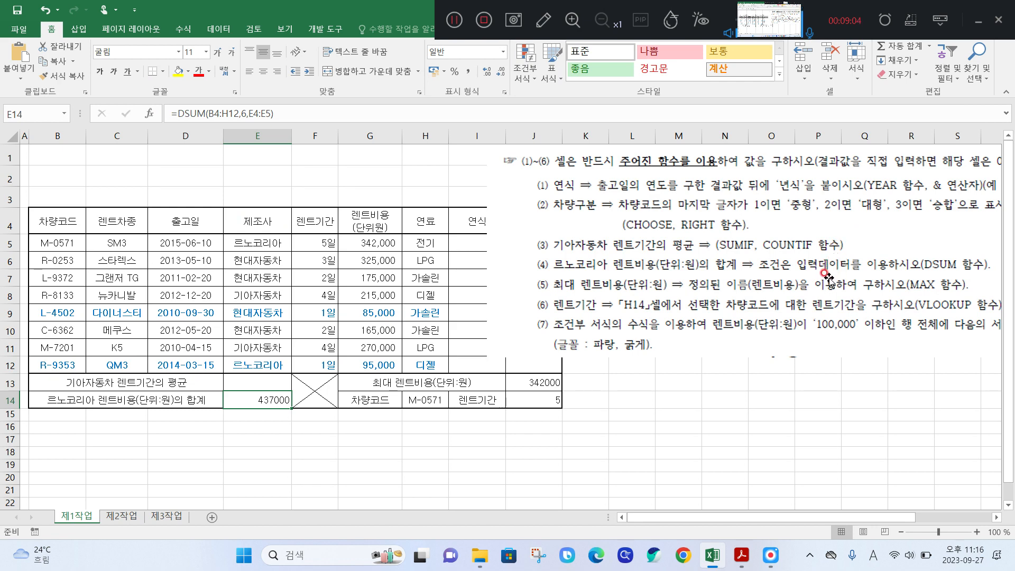
# Compare the total in E14 with the rental costs of the two 르노코리아 rows in the table.
pyautogui.press('F8')
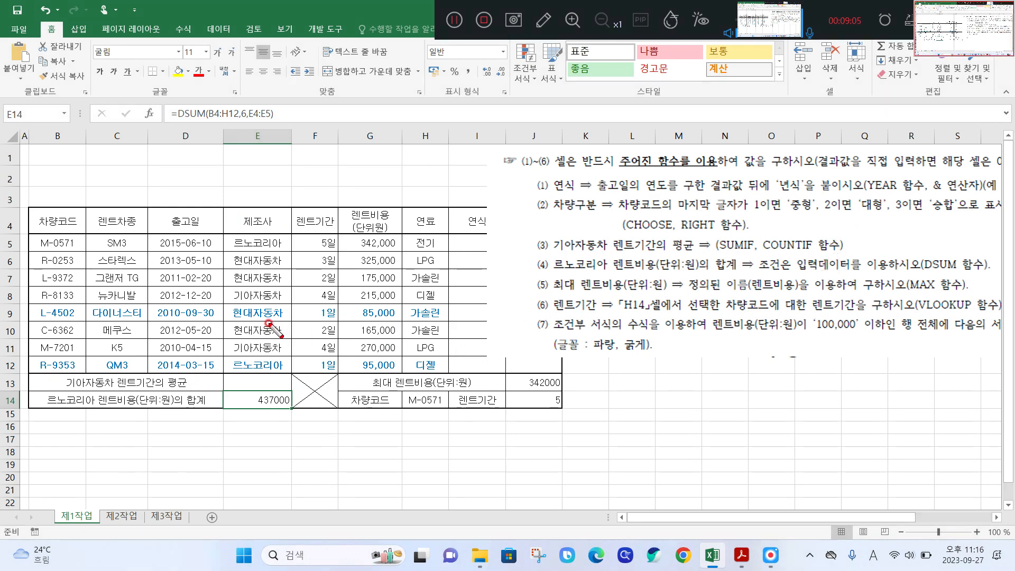
pyautogui.moveTo(248, 248)
pyautogui.mouseDown()
pyautogui.moveTo(402, 253)
pyautogui.moveTo(385, 261)
pyautogui.mouseUp()
pyautogui.moveTo(355, 360); pyautogui.dragTo(407, 365)
pyautogui.moveTo(300, 376)
pyautogui.mouseDown()
pyautogui.moveTo(232, 378)
pyautogui.moveTo(300, 375)
pyautogui.mouseUp()
pyautogui.moveTo(425, 290); pyautogui.dragTo(394, 335)
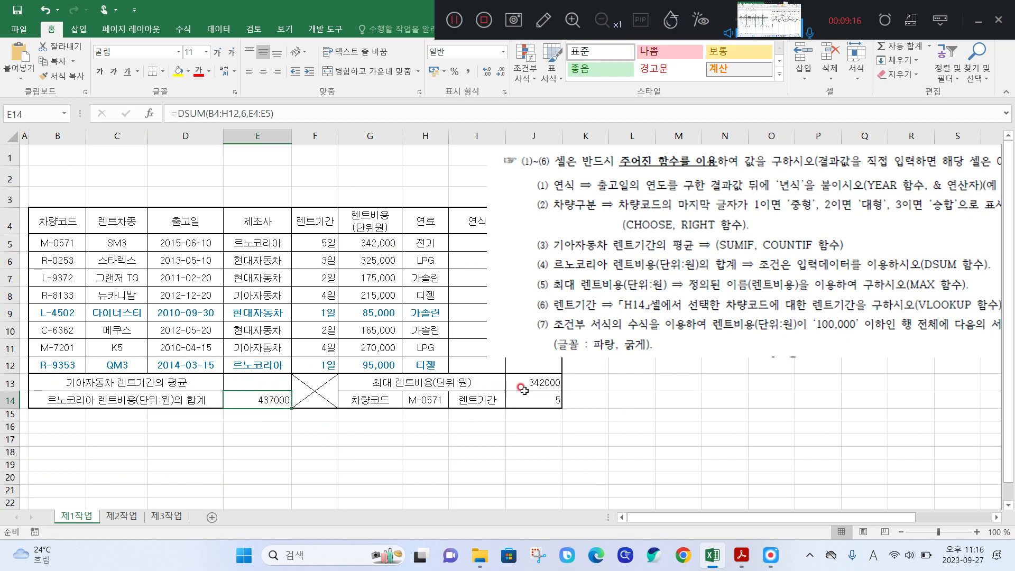
# Apply the comma number style to the DSUM total in E14 and the maximum rental cost in J13.
pyautogui.keyDown('ctrl'); pyautogui.click(552, 385); pyautogui.keyUp('ctrl')
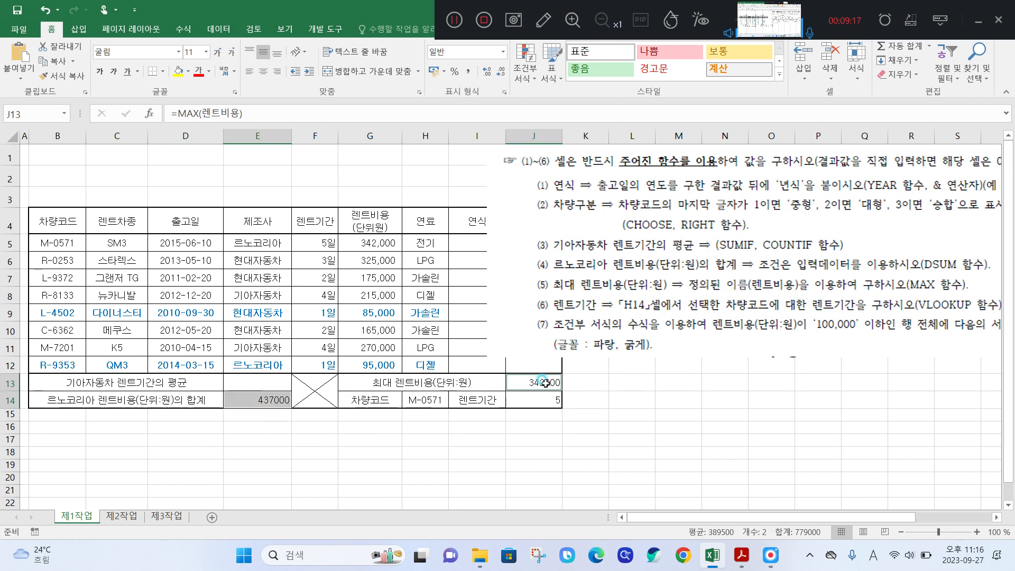
pyautogui.click(264, 401)
pyautogui.click(468, 71)
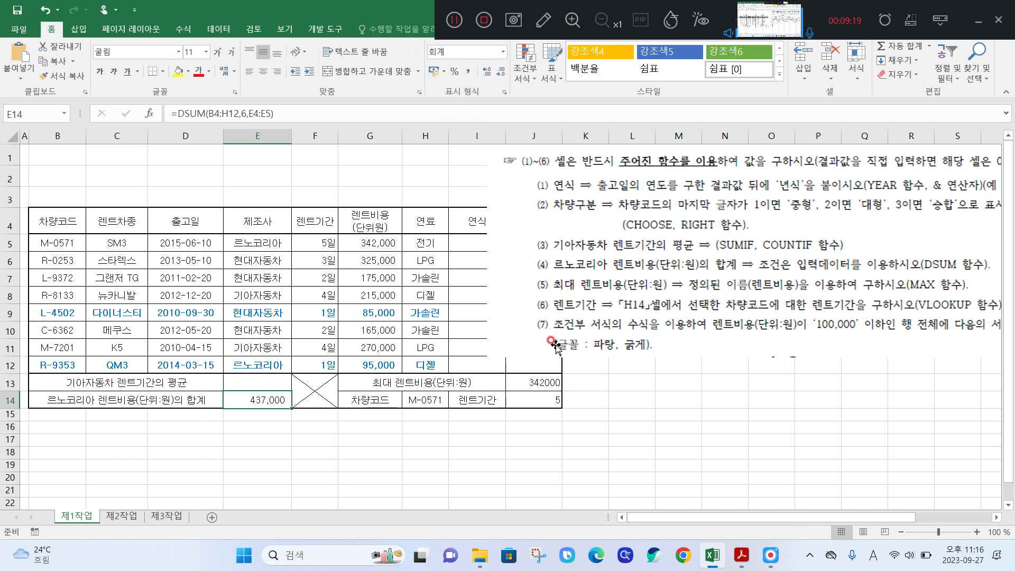
pyautogui.click(550, 385)
pyautogui.click(470, 71)
# Select E13 and review task (3), the average rental period for 기아자동차.
pyautogui.click(247, 379)
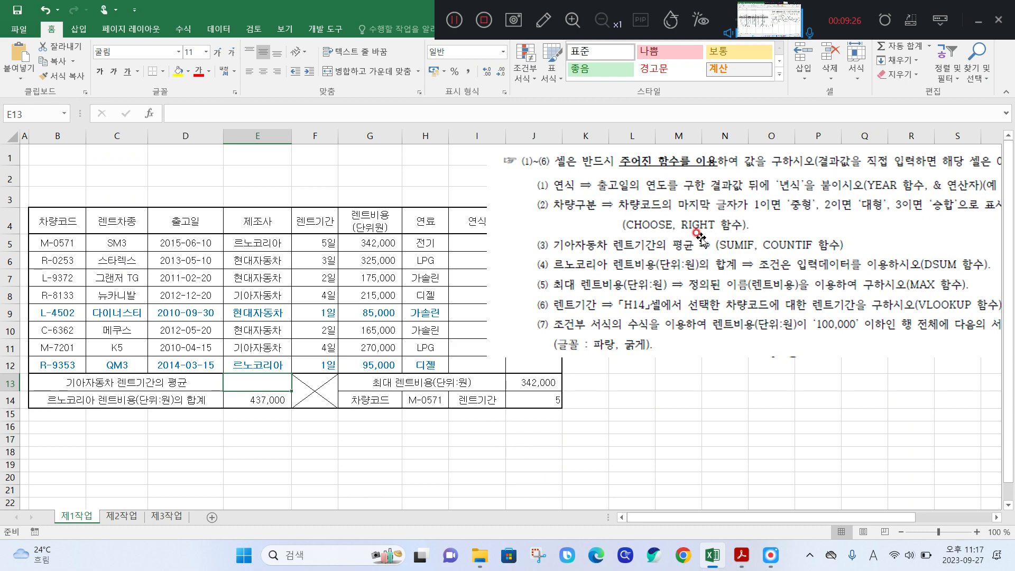
pyautogui.moveTo(531, 254); pyautogui.dragTo(709, 254)
pyautogui.moveTo(555, 248)
pyautogui.mouseDown()
pyautogui.moveTo(566, 228)
pyautogui.moveTo(542, 268)
pyautogui.mouseUp()
pyautogui.moveTo(254, 398)
pyautogui.mouseDown()
pyautogui.moveTo(274, 376)
pyautogui.moveTo(268, 392)
pyautogui.mouseUp()
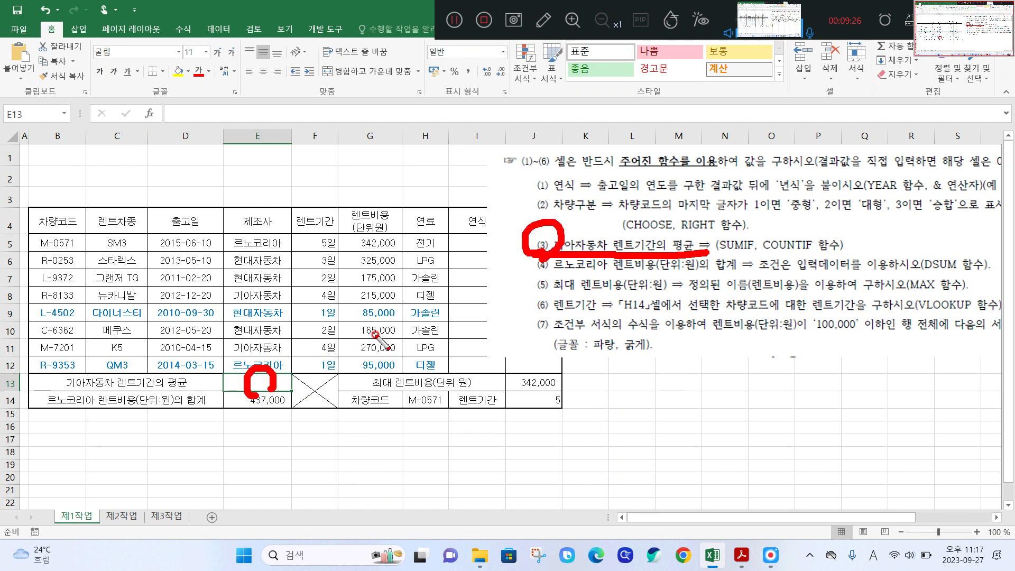
pyautogui.rightClick(375, 346)
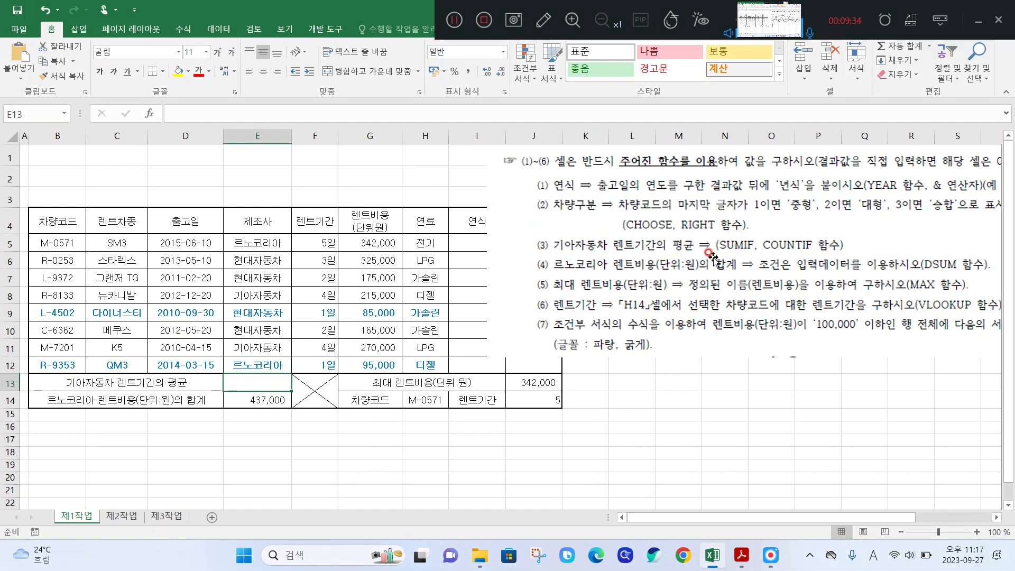
# Examine how task (3) builds the average as a SUMIF total divided by a COUNTIF count.
pyautogui.moveTo(667, 267)
pyautogui.mouseDown()
pyautogui.moveTo(703, 267)
pyautogui.moveTo(711, 235)
pyautogui.moveTo(664, 253)
pyautogui.moveTo(684, 309)
pyautogui.moveTo(701, 287)
pyautogui.mouseUp()
pyautogui.moveTo(639, 343)
pyautogui.mouseDown()
pyautogui.moveTo(671, 373)
pyautogui.moveTo(655, 368)
pyautogui.moveTo(698, 446)
pyautogui.moveTo(671, 431)
pyautogui.mouseUp()
pyautogui.moveTo(700, 365)
pyautogui.mouseDown()
pyautogui.moveTo(711, 394)
pyautogui.moveTo(756, 378)
pyautogui.moveTo(750, 394)
pyautogui.mouseUp()
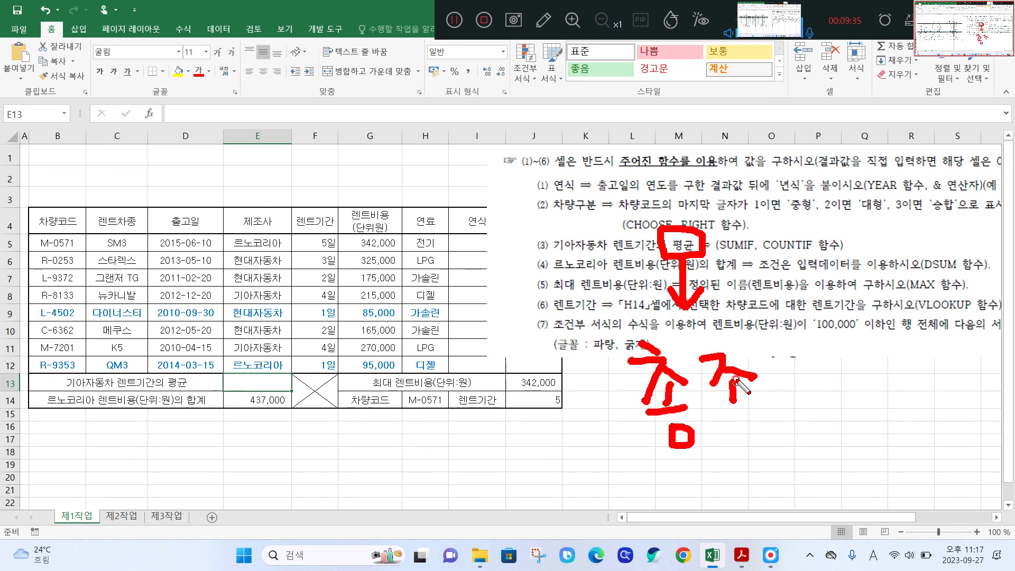
pyautogui.moveTo(767, 339)
pyautogui.mouseDown()
pyautogui.moveTo(773, 394)
pyautogui.moveTo(732, 391)
pyautogui.mouseUp()
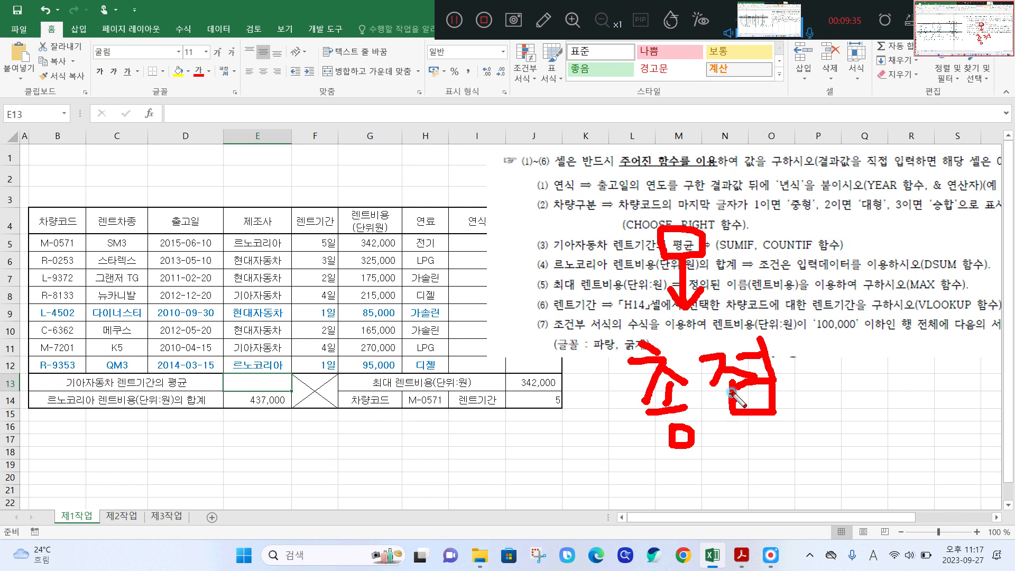
pyautogui.moveTo(820, 272); pyautogui.dragTo(755, 531)
pyautogui.moveTo(834, 379)
pyautogui.mouseDown()
pyautogui.moveTo(867, 434)
pyautogui.moveTo(885, 424)
pyautogui.mouseUp()
pyautogui.moveTo(877, 359); pyautogui.dragTo(908, 384)
pyautogui.moveTo(894, 390); pyautogui.dragTo(895, 418)
pyautogui.moveTo(909, 392)
pyautogui.mouseDown()
pyautogui.moveTo(931, 389)
pyautogui.moveTo(933, 418)
pyautogui.mouseUp()
pyautogui.moveTo(924, 399); pyautogui.dragTo(947, 415)
pyautogui.moveTo(967, 347)
pyautogui.mouseDown()
pyautogui.moveTo(949, 382)
pyautogui.moveTo(993, 380)
pyautogui.mouseUp()
pyautogui.moveTo(941, 401); pyautogui.dragTo(991, 393)
pyautogui.moveTo(967, 396); pyautogui.dragTo(971, 423)
pyautogui.moveTo(713, 252)
pyautogui.mouseDown()
pyautogui.moveTo(761, 254)
pyautogui.moveTo(727, 329)
pyautogui.mouseUp()
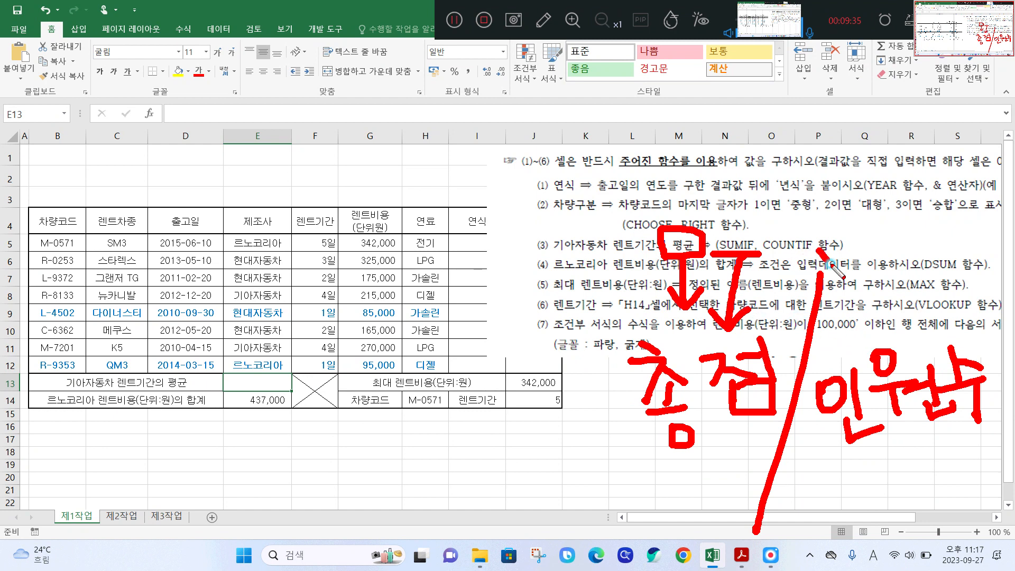
pyautogui.moveTo(829, 265); pyautogui.dragTo(895, 332)
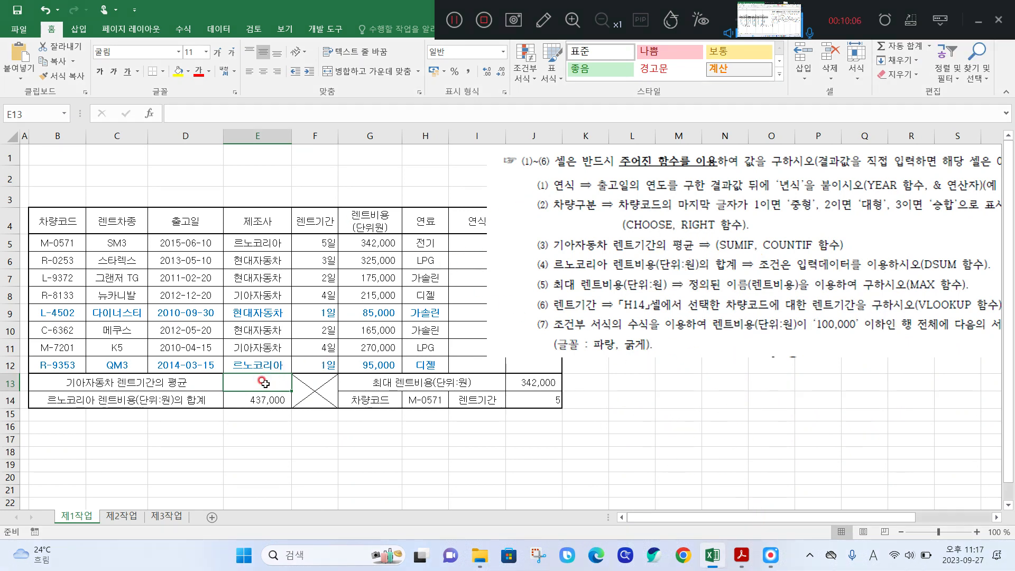
# Start a SUMIF formula in E13 and open its function arguments clear of the task list.
pyautogui.write('SUM')
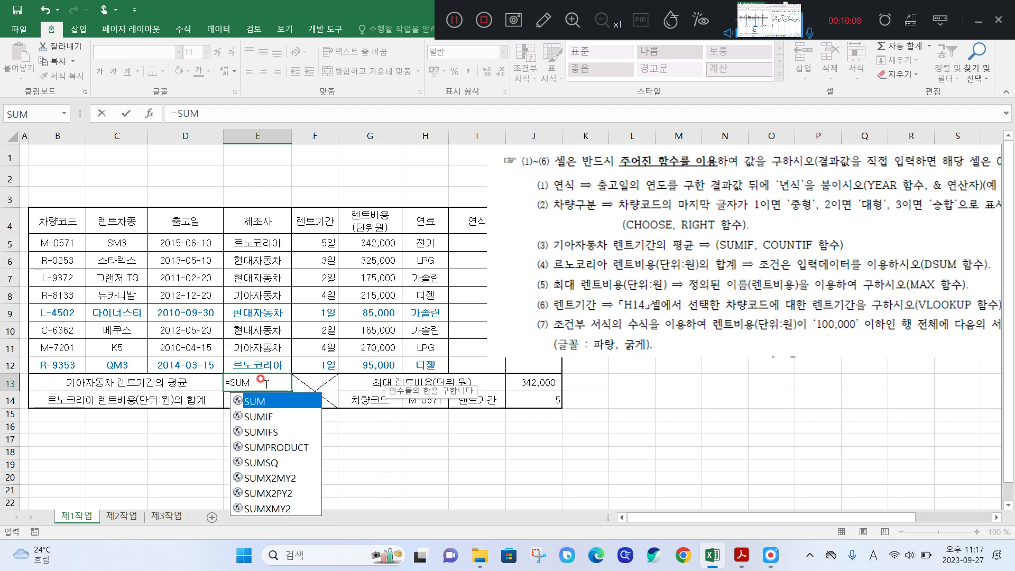
pyautogui.doubleClick(266, 422)
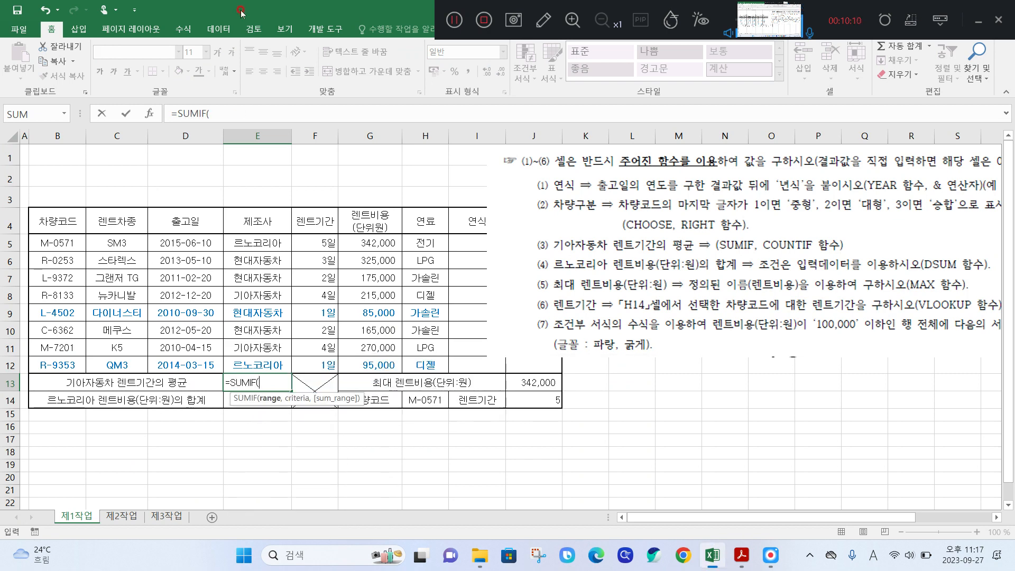
pyautogui.click(150, 115)
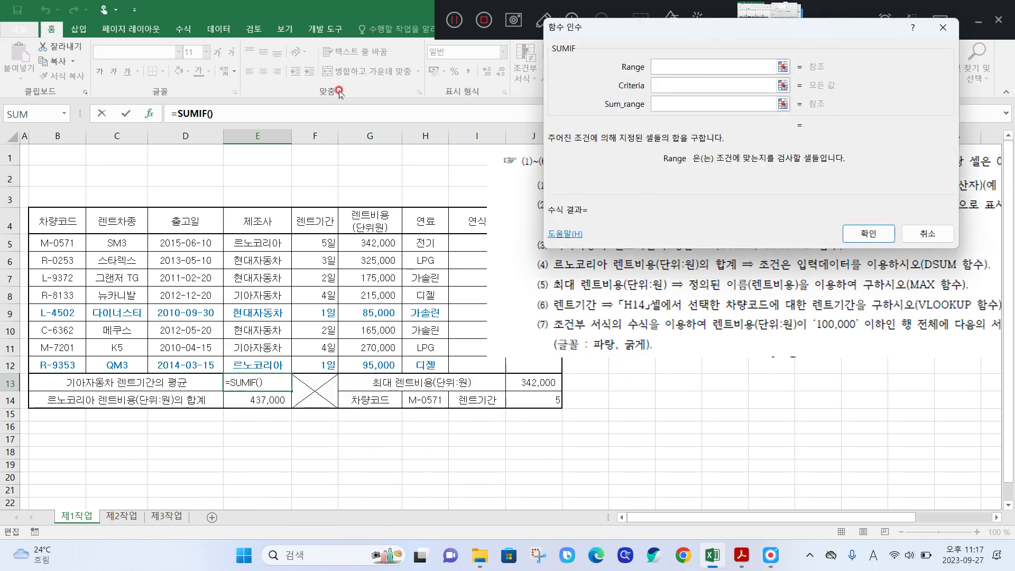
pyautogui.moveTo(632, 26); pyautogui.dragTo(163, 10)
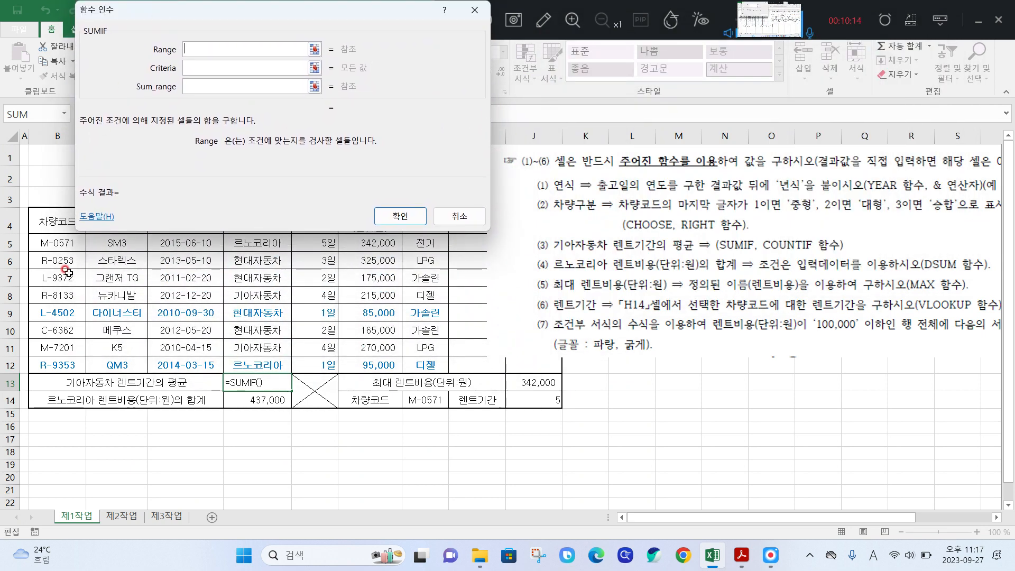
# Examine how the SUMIF range and sum range relate to the 기아자동차 rental period label and the 제조사 column.
pyautogui.moveTo(59, 393); pyautogui.dragTo(186, 393)
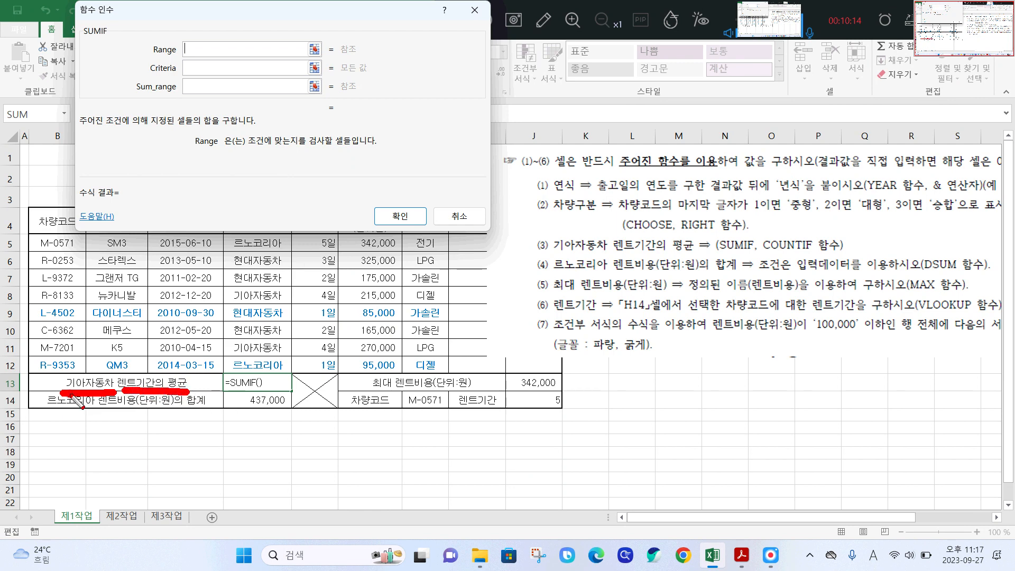
pyautogui.moveTo(59, 394)
pyautogui.mouseDown()
pyautogui.moveTo(56, 373)
pyautogui.moveTo(85, 362)
pyautogui.moveTo(119, 380)
pyautogui.moveTo(119, 393)
pyautogui.moveTo(118, 362)
pyautogui.moveTo(180, 360)
pyautogui.moveTo(192, 391)
pyautogui.mouseUp()
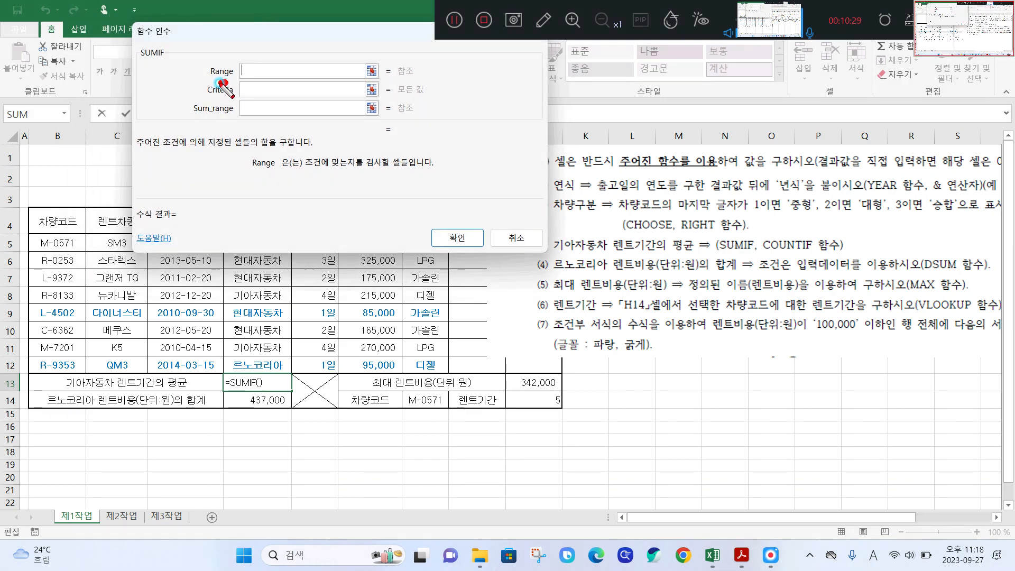
pyautogui.moveTo(218, 83)
pyautogui.mouseDown()
pyautogui.moveTo(204, 60)
pyautogui.moveTo(242, 87)
pyautogui.mouseUp()
pyautogui.moveTo(220, 128)
pyautogui.mouseDown()
pyautogui.moveTo(185, 123)
pyautogui.moveTo(215, 96)
pyautogui.moveTo(222, 125)
pyautogui.moveTo(259, 113)
pyautogui.moveTo(252, 135)
pyautogui.mouseUp()
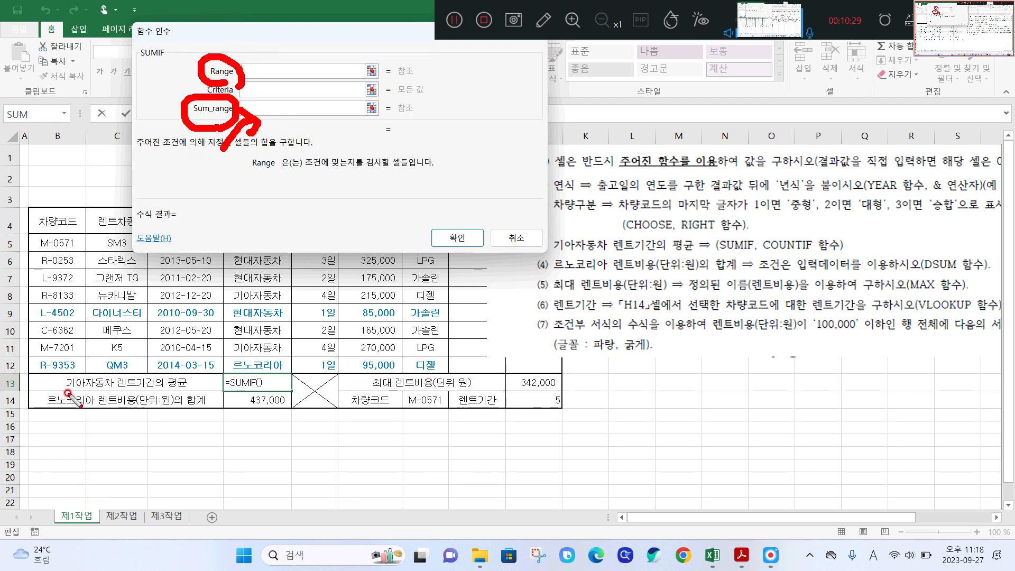
pyautogui.moveTo(63, 393); pyautogui.dragTo(108, 394)
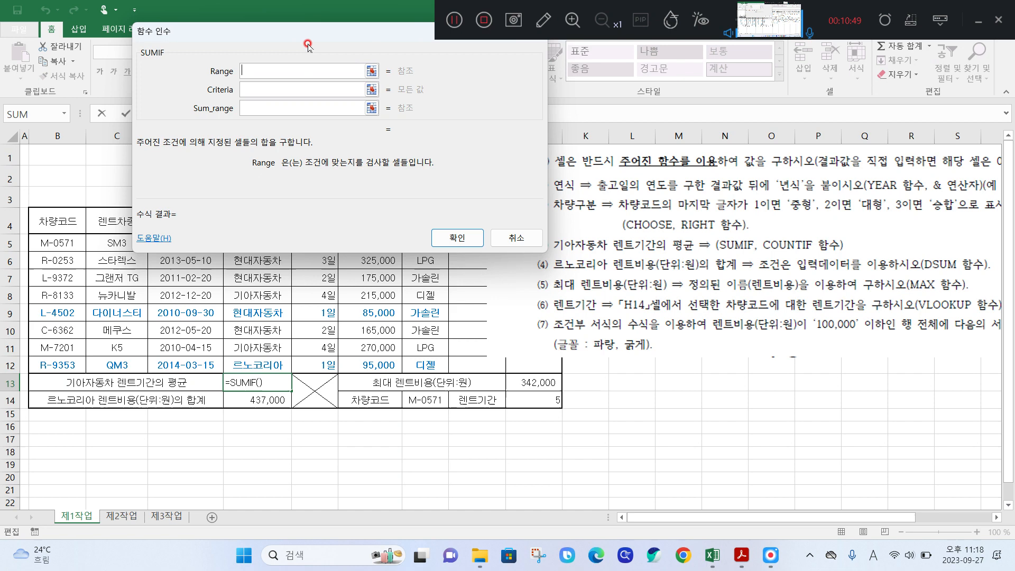
pyautogui.moveTo(309, 46); pyautogui.dragTo(339, 2)
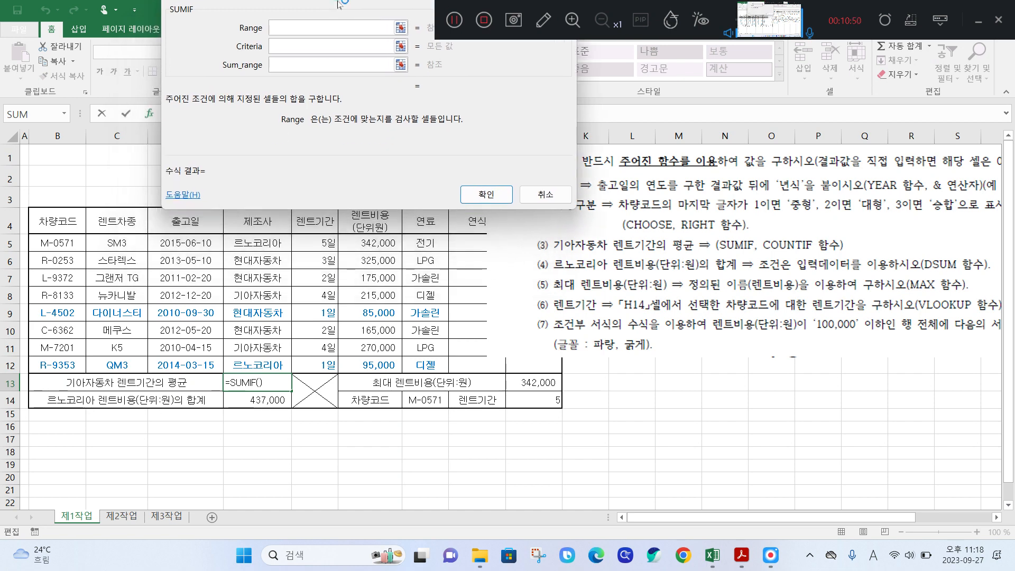
pyautogui.press('F8')
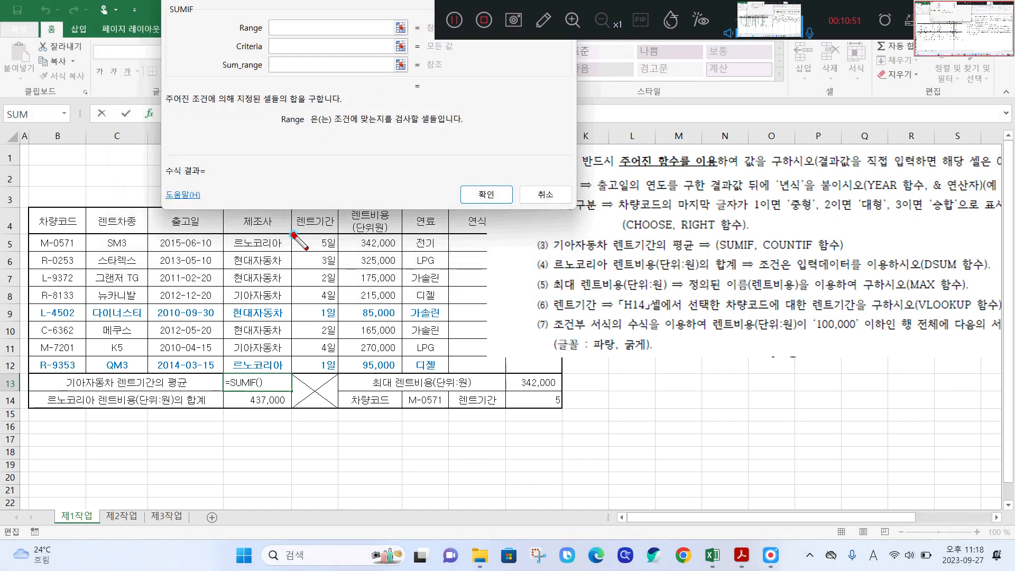
pyautogui.moveTo(292, 233)
pyautogui.mouseDown()
pyautogui.moveTo(233, 234)
pyautogui.moveTo(225, 361)
pyautogui.moveTo(269, 369)
pyautogui.moveTo(294, 323)
pyautogui.moveTo(294, 230)
pyautogui.mouseUp()
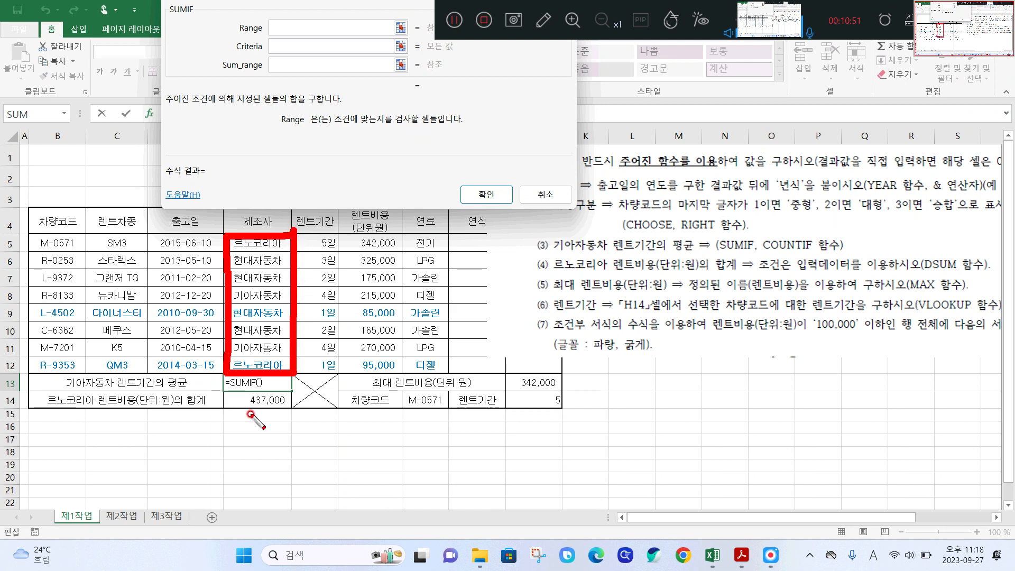
pyautogui.press('F8')
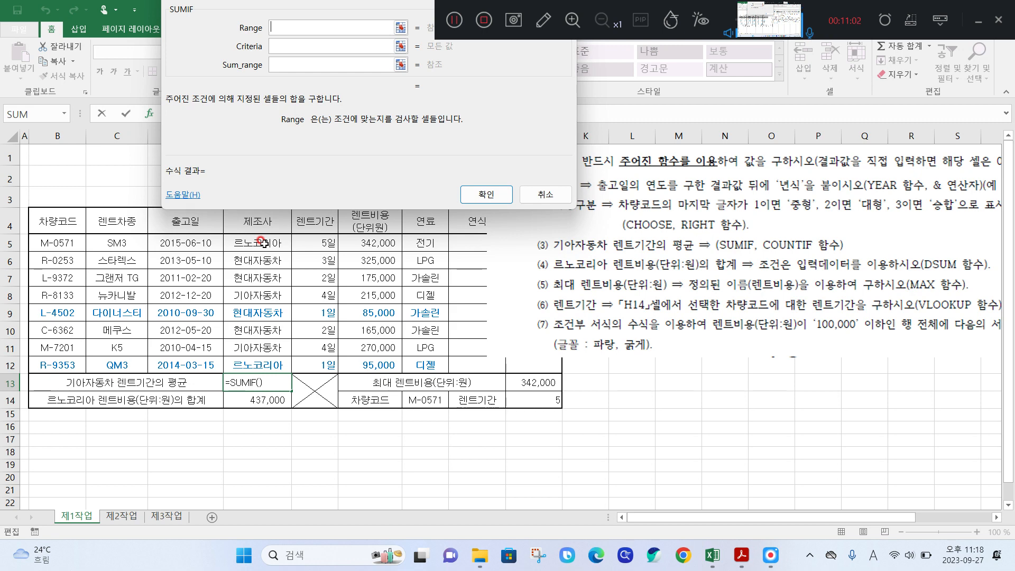
# Set the SUMIF range to the manufacturer cells E5:E12.
pyautogui.moveTo(262, 244); pyautogui.dragTo(277, 362)
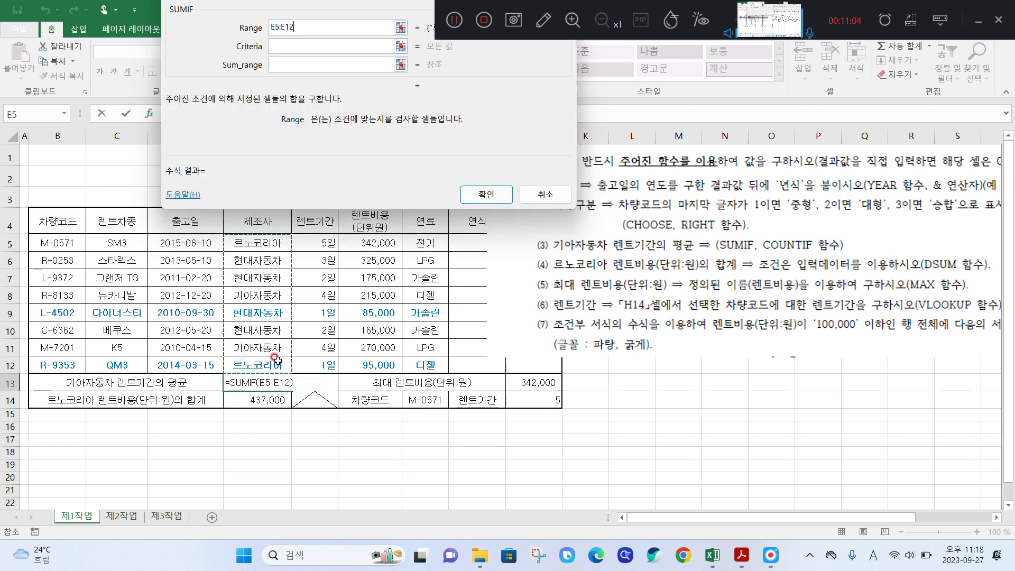
pyautogui.click(277, 41)
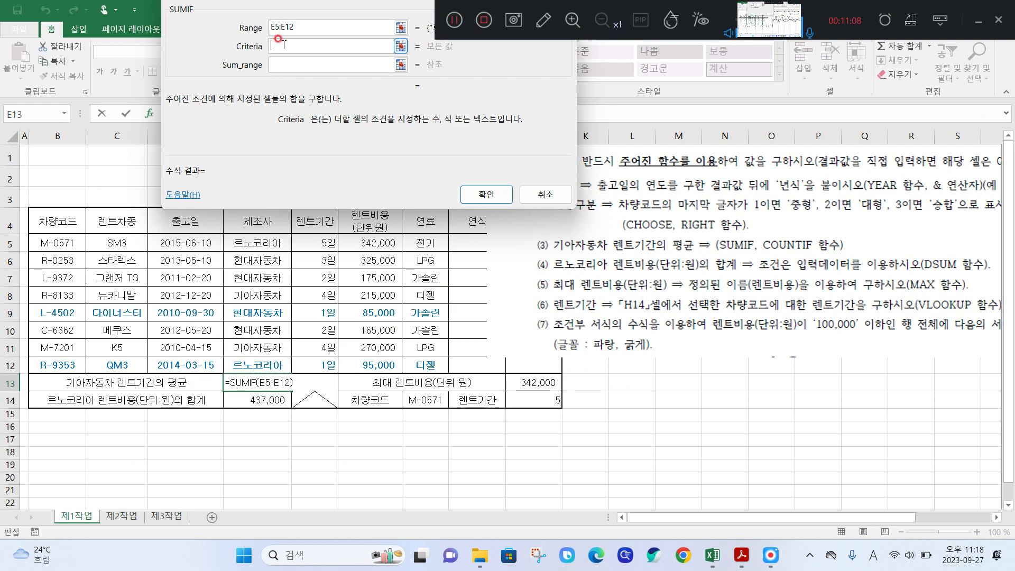
pyautogui.click(279, 59)
pyautogui.click(279, 46)
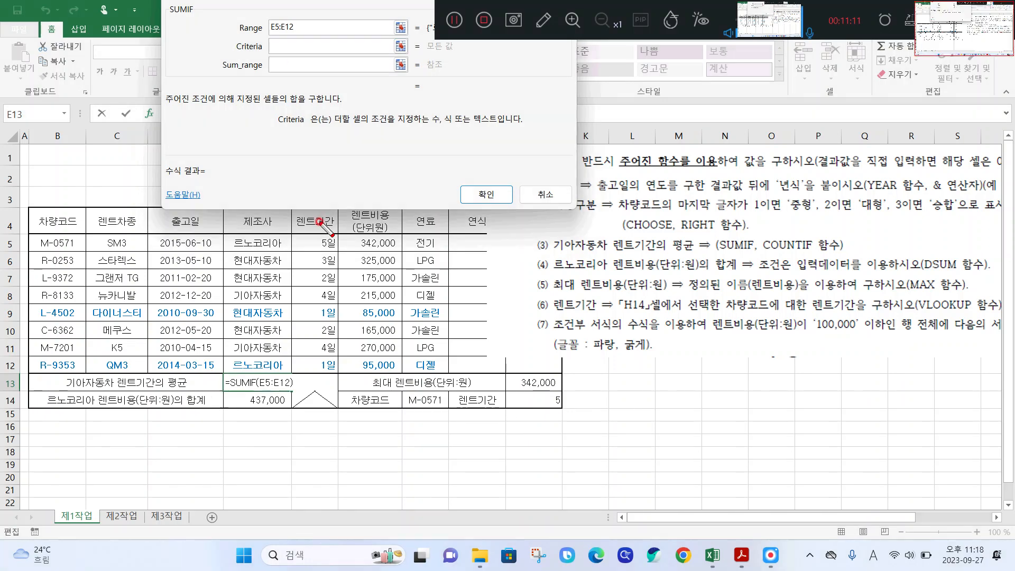
pyautogui.moveTo(293, 236)
pyautogui.mouseDown()
pyautogui.moveTo(235, 236)
pyautogui.moveTo(222, 338)
pyautogui.moveTo(258, 373)
pyautogui.moveTo(291, 299)
pyautogui.moveTo(287, 222)
pyautogui.mouseUp()
pyautogui.moveTo(67, 377); pyautogui.dragTo(89, 368)
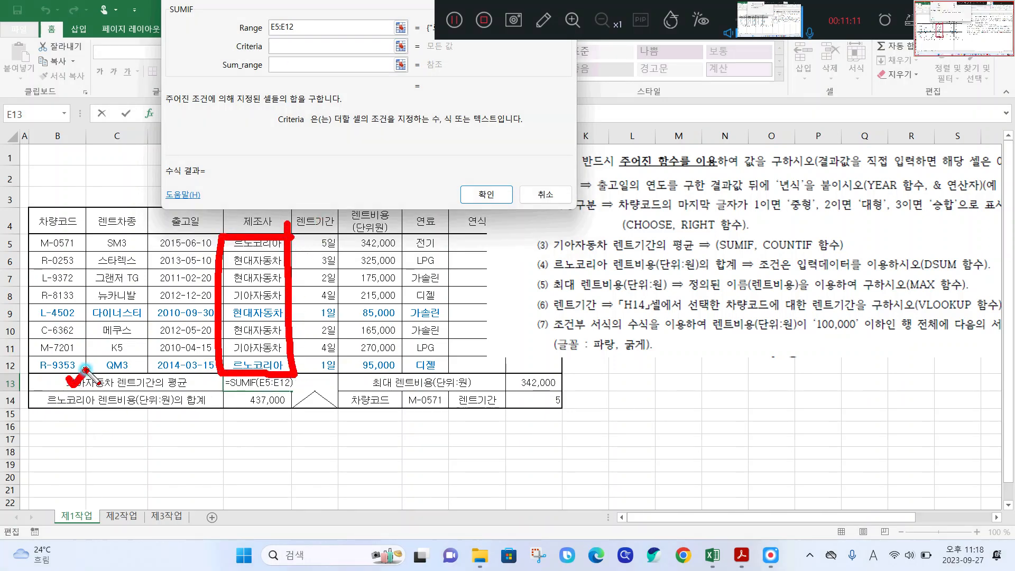
pyautogui.moveTo(226, 288)
pyautogui.mouseDown()
pyautogui.moveTo(254, 307)
pyautogui.moveTo(288, 279)
pyautogui.moveTo(228, 290)
pyautogui.mouseUp()
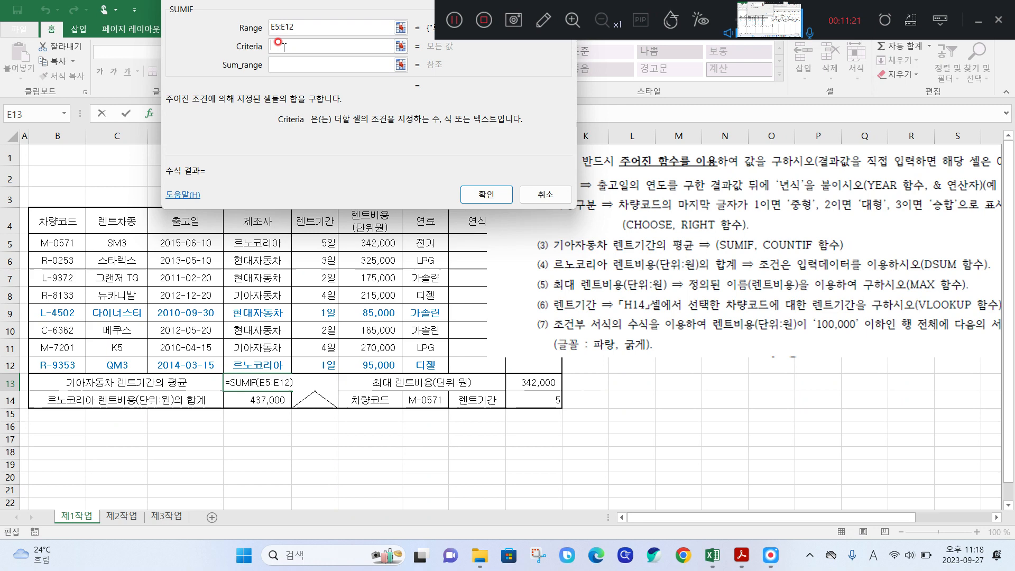
# Try the quoted text "기아자동차" as the SUMIF criteria and clear it again.
pyautogui.click(277, 45)
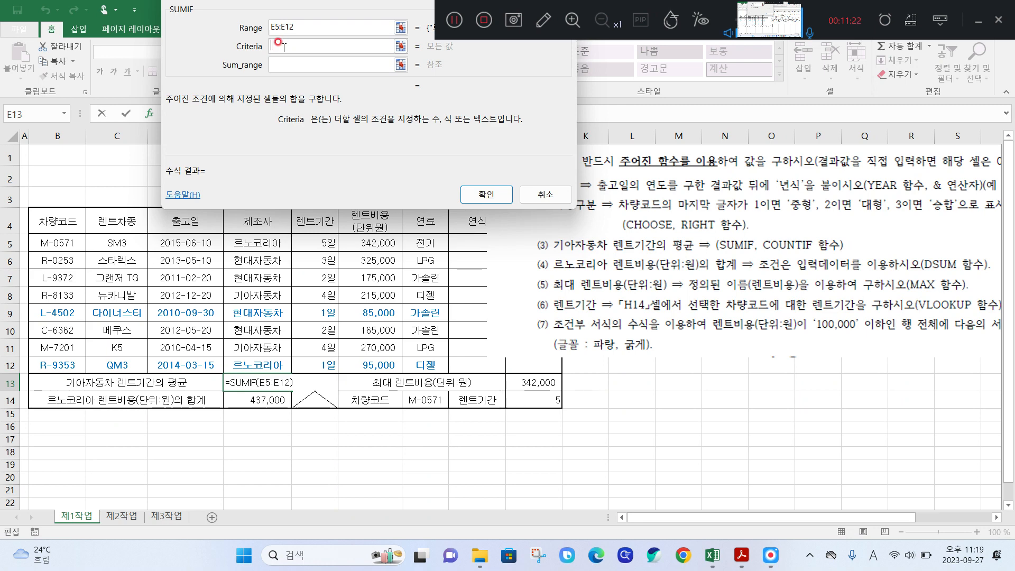
pyautogui.write('"JRLDK')
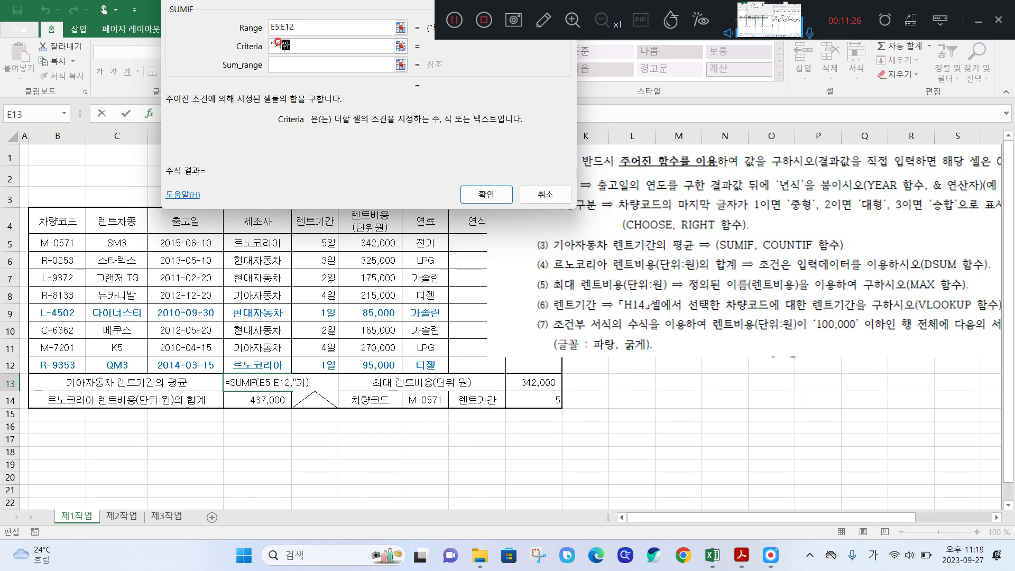
pyautogui.write('자동ㅊ')
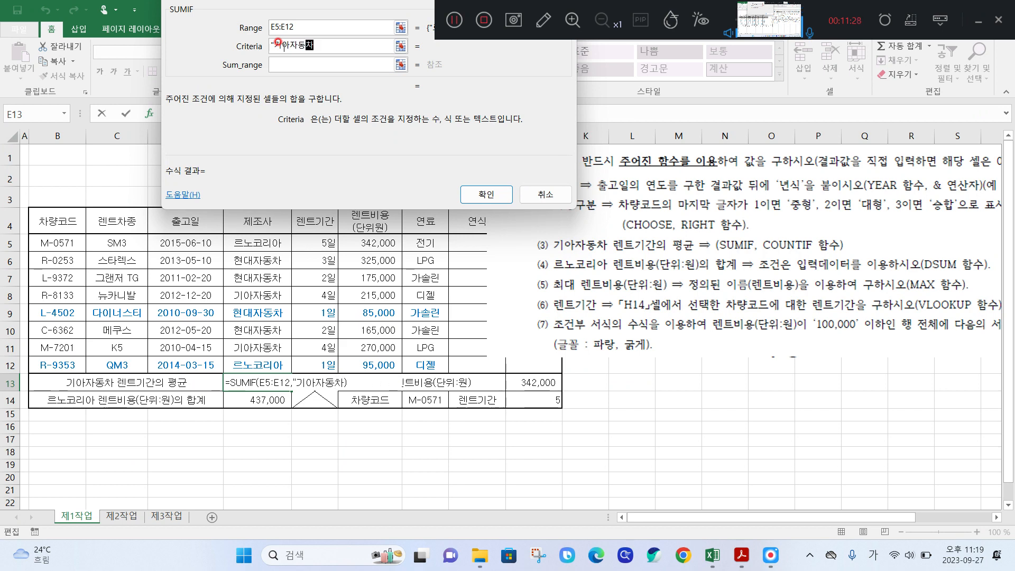
pyautogui.write('"')
pyautogui.moveTo(334, 46); pyautogui.dragTo(208, 36)
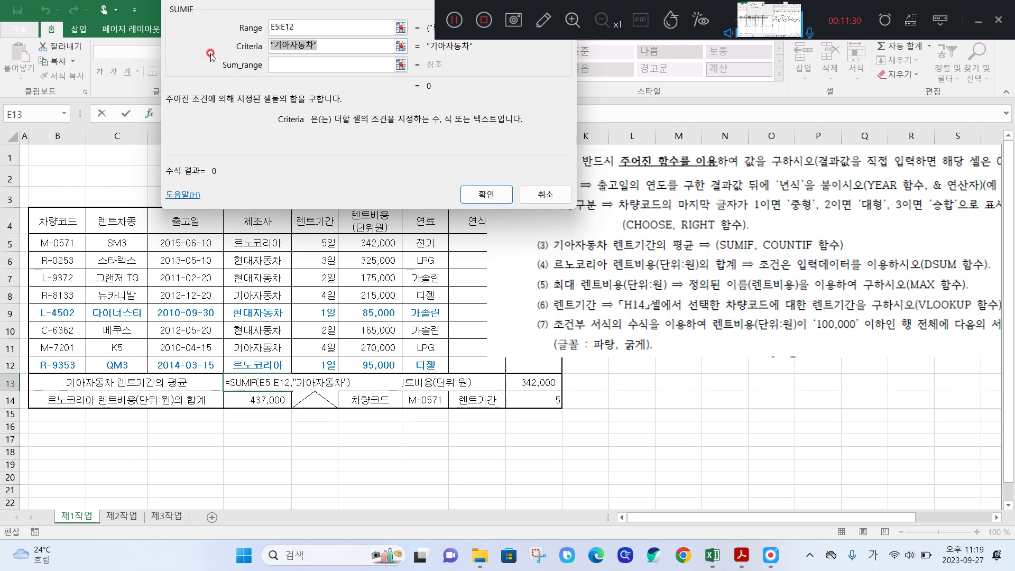
pyautogui.press('BackSpace')
# Set the SUMIF criteria to E8 and the sum range to the rental periods F5:F12, and confirm the formula.
pyautogui.click(256, 296)
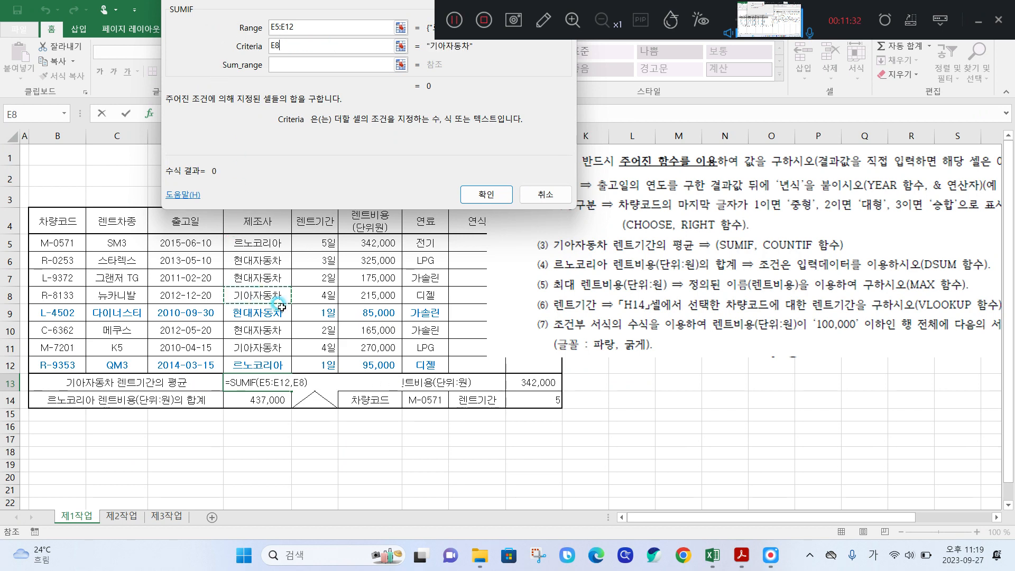
pyautogui.click(299, 63)
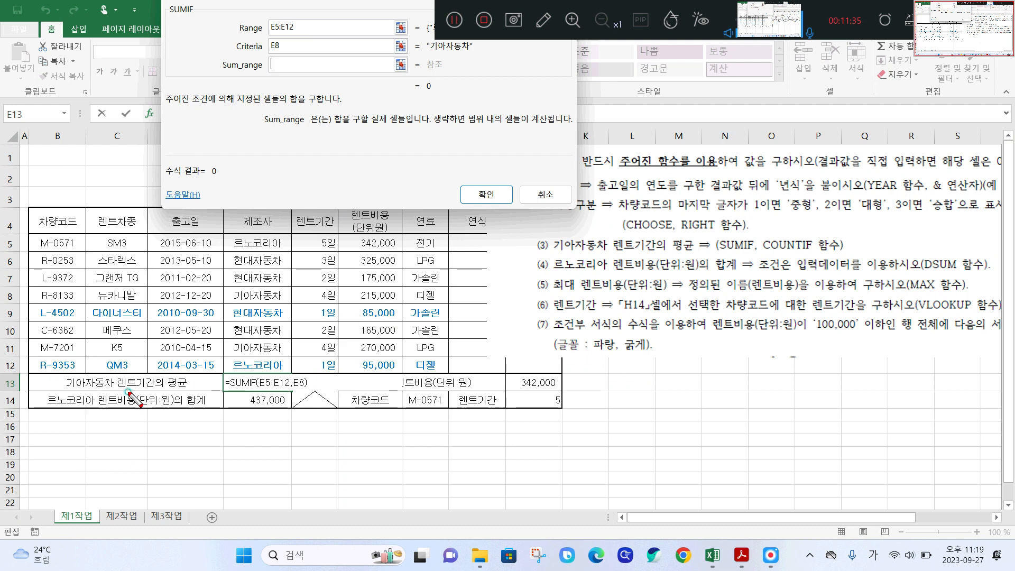
pyautogui.moveTo(125, 392)
pyautogui.mouseDown()
pyautogui.moveTo(173, 392)
pyautogui.moveTo(116, 372)
pyautogui.moveTo(159, 390)
pyautogui.mouseUp()
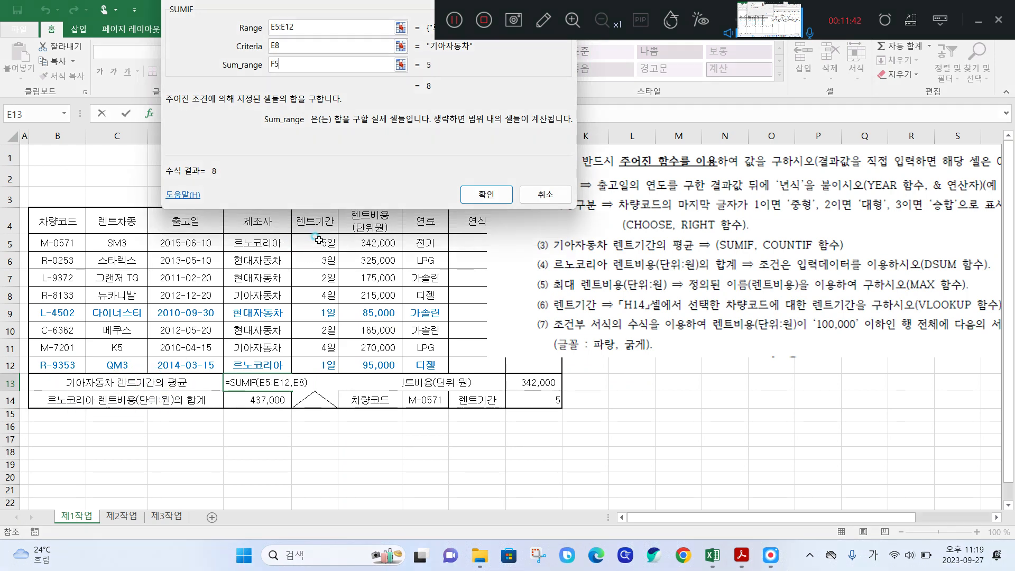
pyautogui.moveTo(316, 243); pyautogui.dragTo(316, 365)
pyautogui.moveTo(344, 233)
pyautogui.mouseDown()
pyautogui.moveTo(299, 253)
pyautogui.moveTo(339, 370)
pyautogui.moveTo(362, 248)
pyautogui.moveTo(336, 228)
pyautogui.mouseUp()
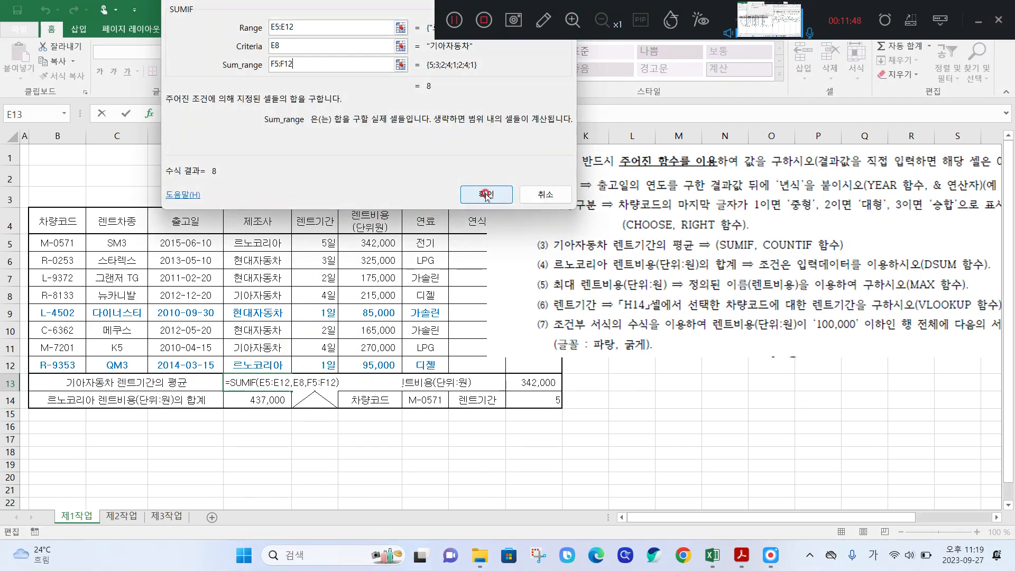
pyautogui.click(486, 195)
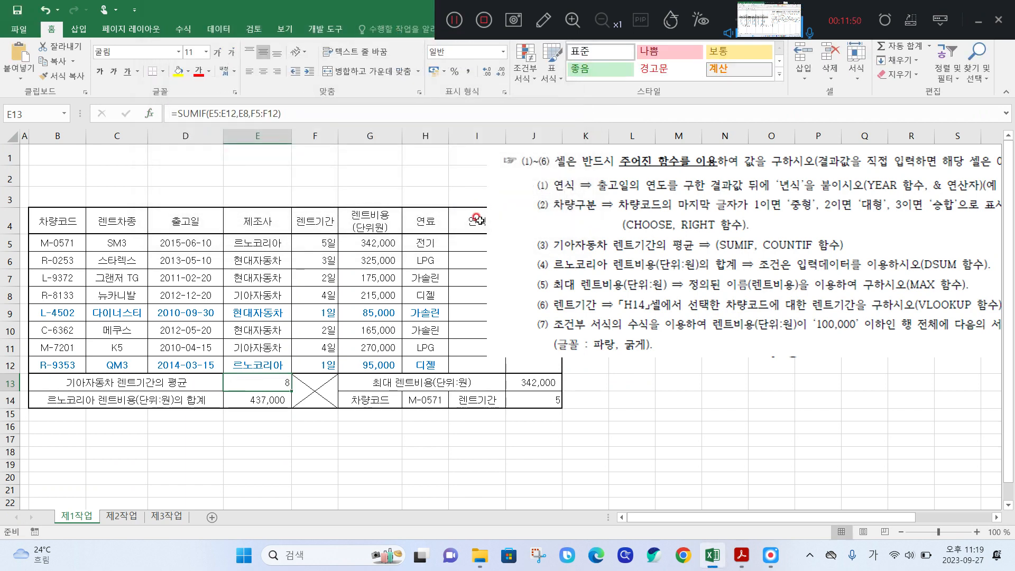
# Review why the SUMIF total in E13 must be divided by a count to meet task (3).
pyautogui.moveTo(152, 127); pyautogui.dragTo(302, 124)
pyautogui.moveTo(199, 150)
pyautogui.mouseDown()
pyautogui.moveTo(212, 177)
pyautogui.moveTo(251, 191)
pyautogui.moveTo(241, 214)
pyautogui.moveTo(267, 154)
pyautogui.moveTo(274, 181)
pyautogui.moveTo(287, 183)
pyautogui.moveTo(288, 214)
pyautogui.mouseUp()
pyautogui.moveTo(325, 60); pyautogui.dragTo(292, 172)
pyautogui.moveTo(360, 112)
pyautogui.mouseDown()
pyautogui.moveTo(351, 122)
pyautogui.moveTo(380, 102)
pyautogui.moveTo(379, 153)
pyautogui.moveTo(404, 151)
pyautogui.mouseUp()
pyautogui.moveTo(397, 91)
pyautogui.mouseDown()
pyautogui.moveTo(426, 151)
pyautogui.moveTo(447, 156)
pyautogui.mouseUp()
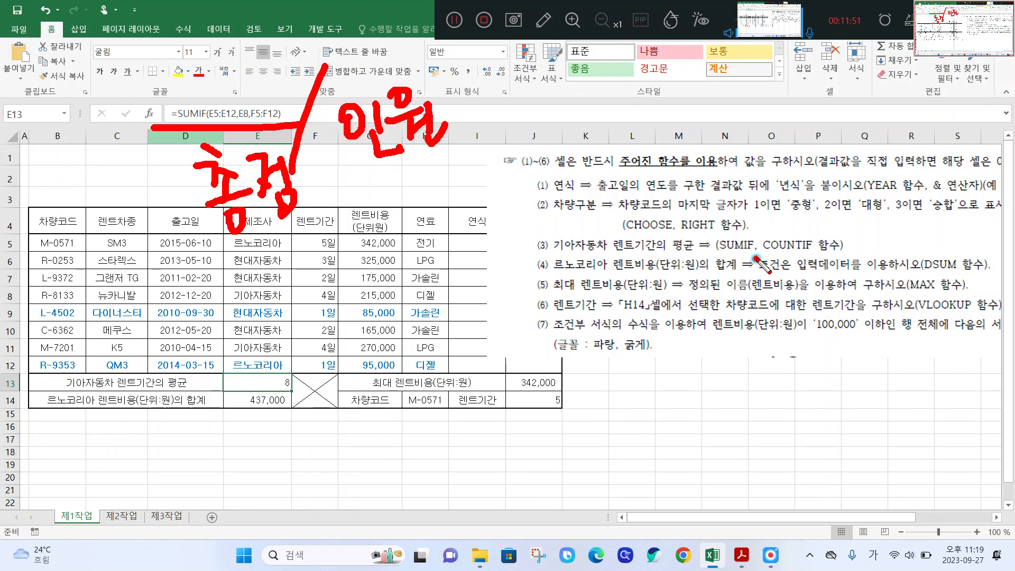
pyautogui.moveTo(755, 258)
pyautogui.mouseDown()
pyautogui.moveTo(861, 247)
pyautogui.moveTo(754, 229)
pyautogui.moveTo(756, 261)
pyautogui.mouseUp()
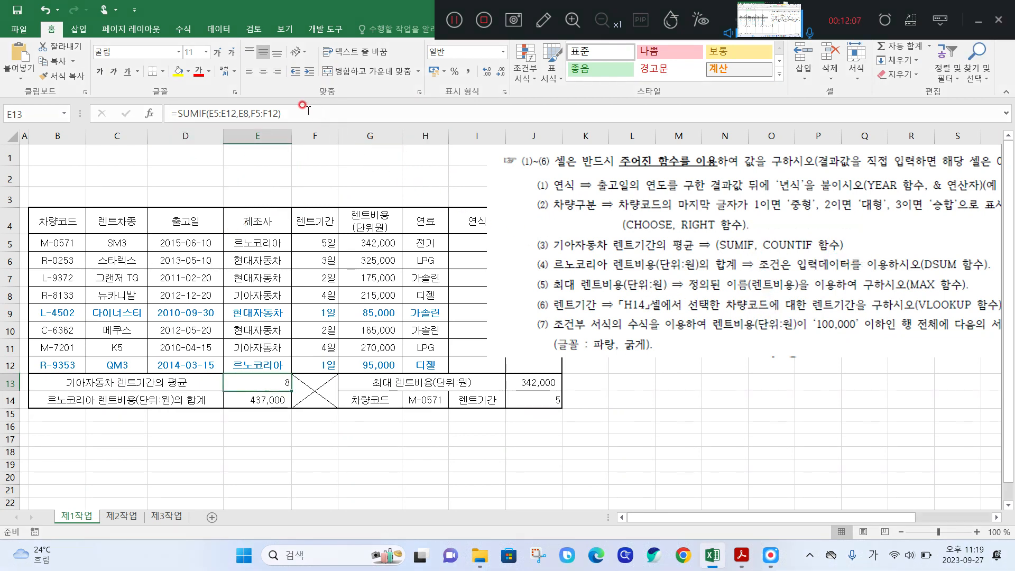
# Extend the SUMIF formula in E13 with a division by COUNTIF and open the COUNTIF function arguments.
pyautogui.click(302, 112)
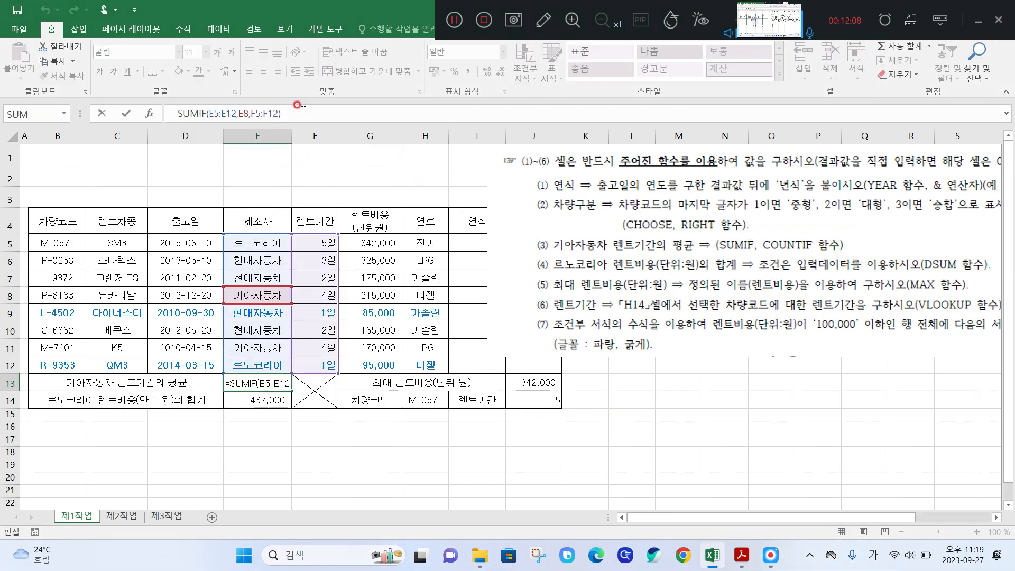
pyautogui.write('/')
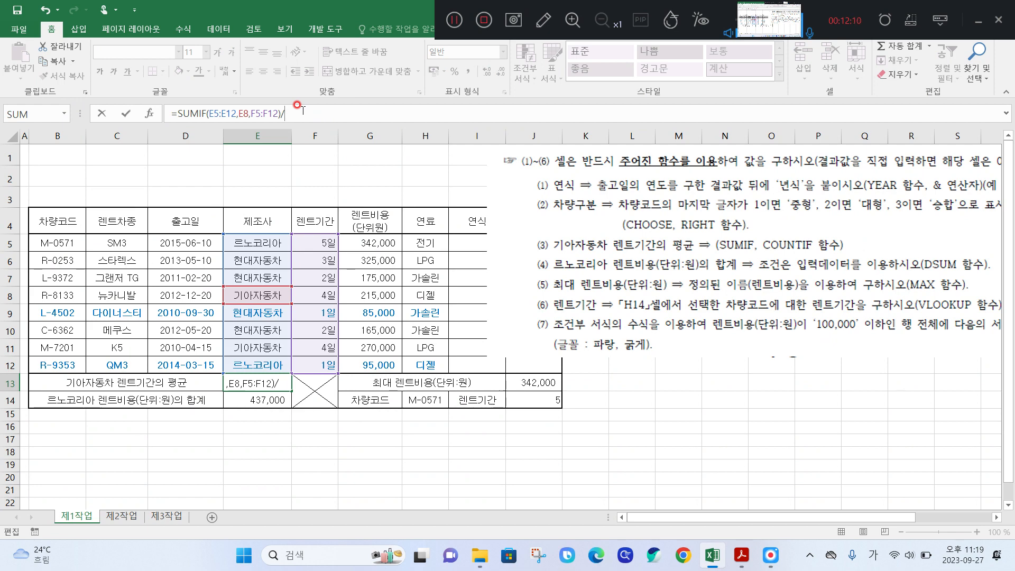
pyautogui.write('ㅊㅐㅕㅜ')
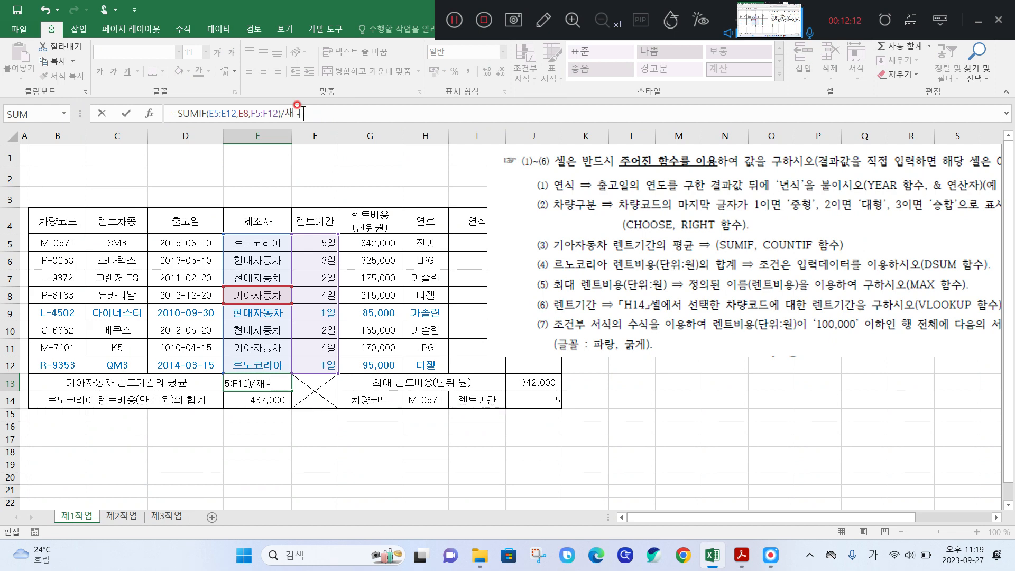
pyautogui.write('COUNTIF(')
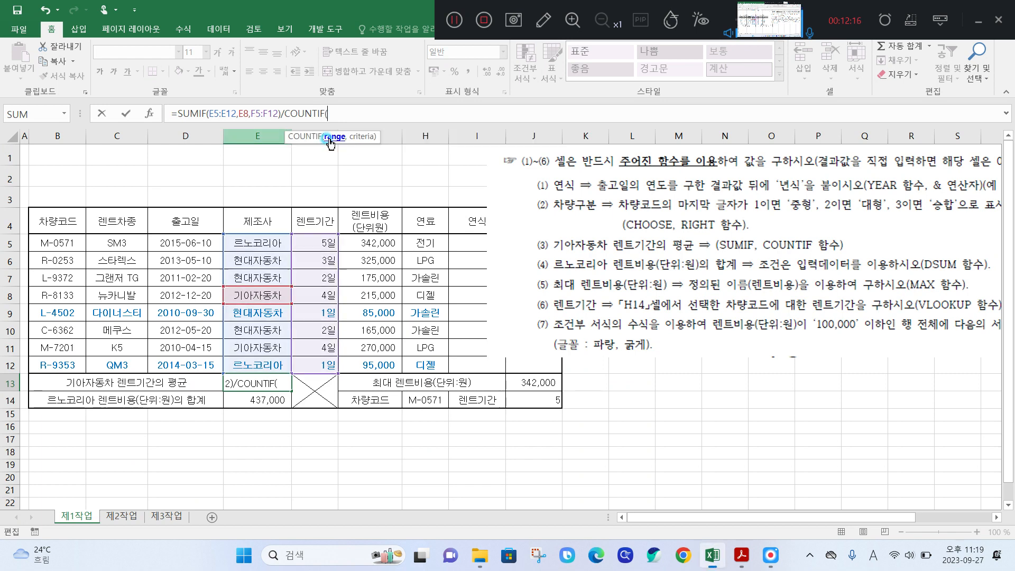
pyautogui.doubleClick(330, 140)
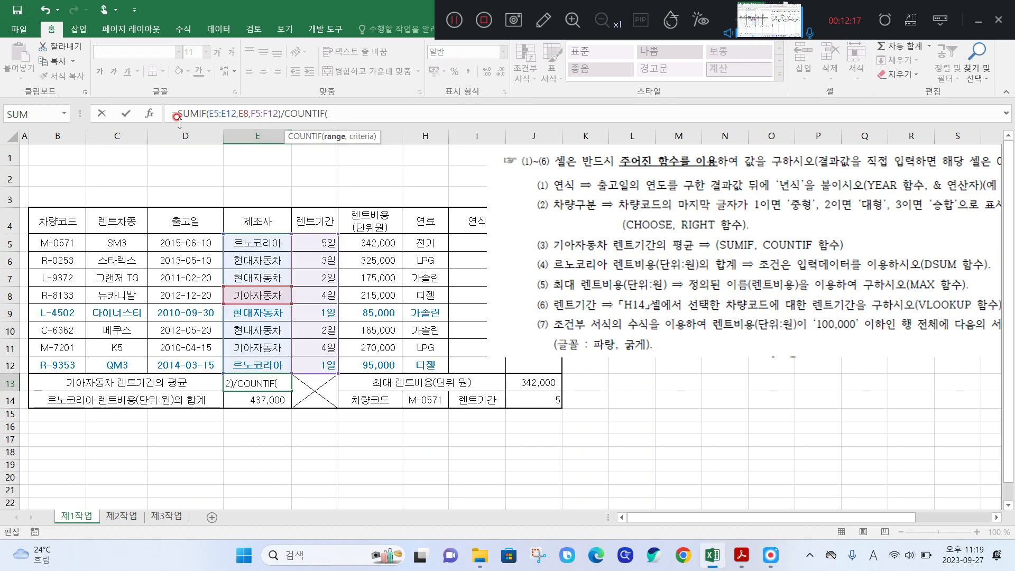
pyautogui.click(146, 113)
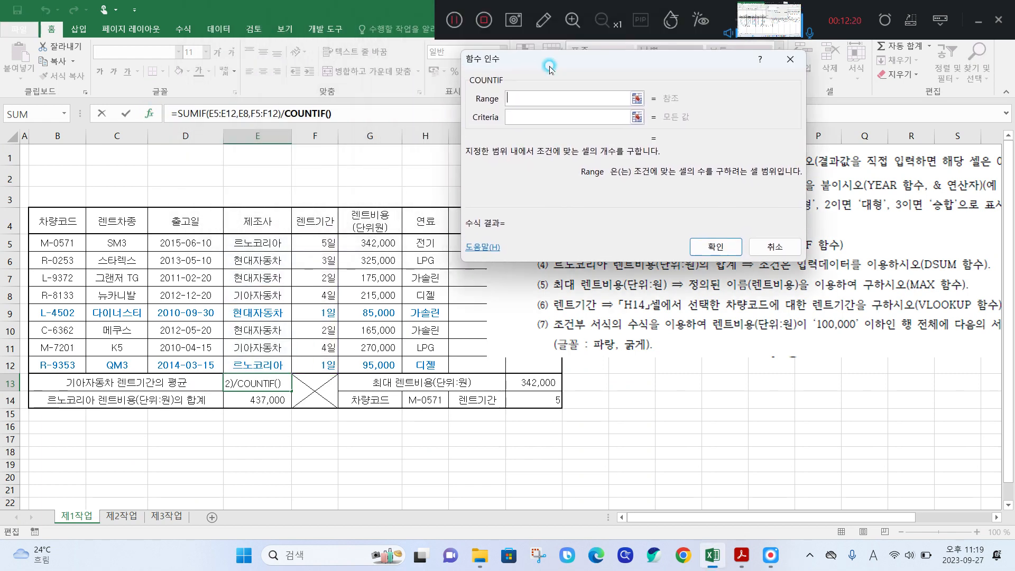
# Set the COUNTIF range to the manufacturer cells E5:E12 and the criteria to E8, and confirm the formula.
pyautogui.moveTo(291, 225)
pyautogui.mouseDown()
pyautogui.moveTo(264, 221)
pyautogui.moveTo(225, 343)
pyautogui.moveTo(288, 339)
pyautogui.moveTo(291, 227)
pyautogui.mouseUp()
pyautogui.moveTo(60, 377); pyautogui.dragTo(85, 367)
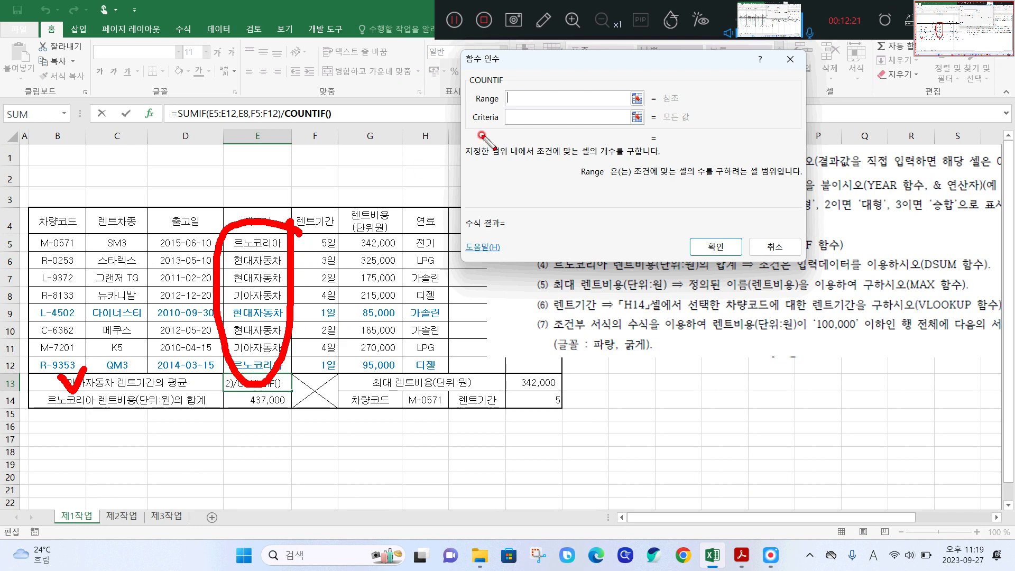
pyautogui.moveTo(466, 110); pyautogui.dragTo(500, 114)
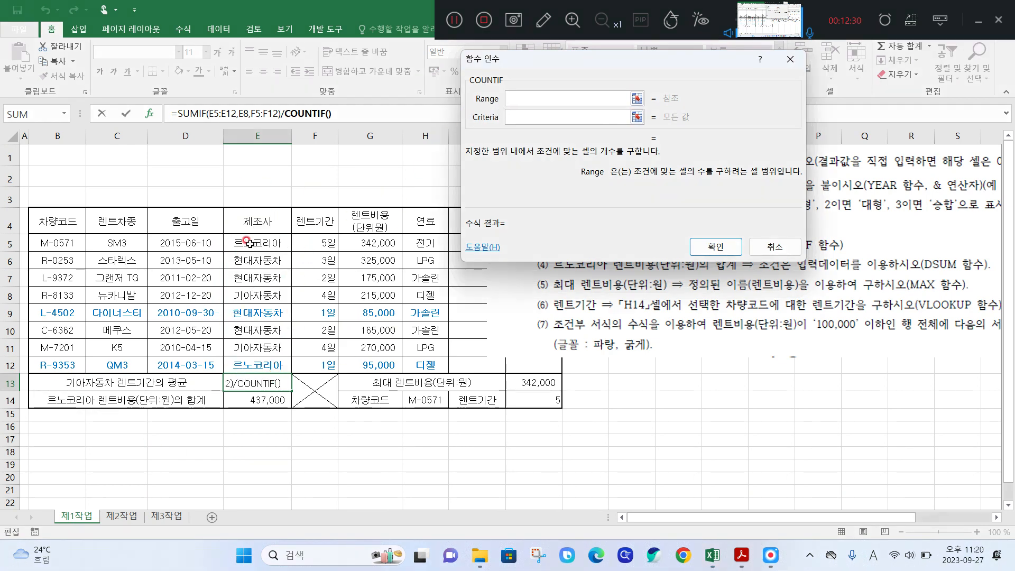
pyautogui.moveTo(249, 242); pyautogui.dragTo(283, 367)
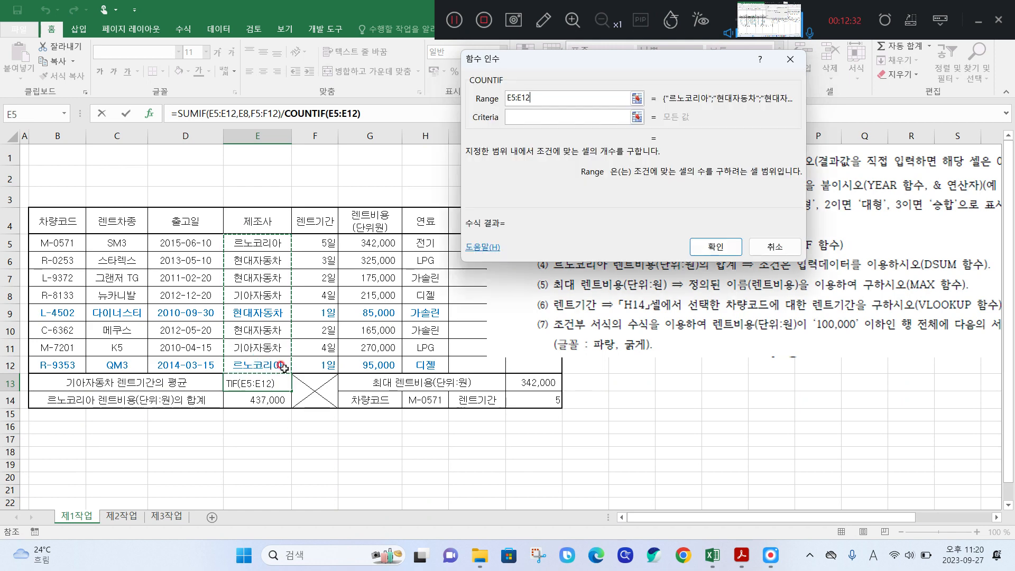
pyautogui.click(537, 117)
pyautogui.click(268, 294)
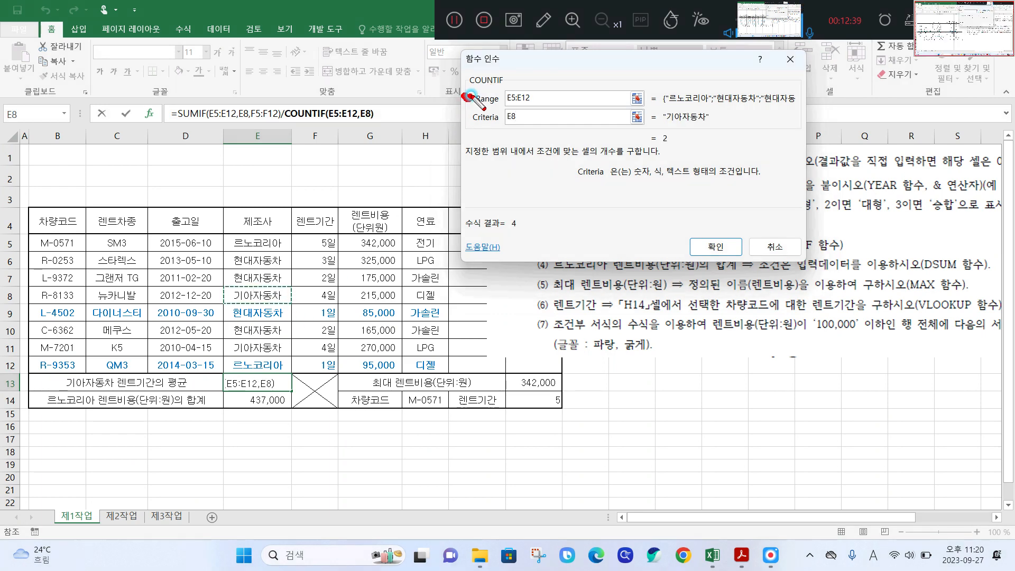
pyautogui.moveTo(468, 97)
pyautogui.mouseDown()
pyautogui.moveTo(464, 173)
pyautogui.moveTo(546, 148)
pyautogui.moveTo(426, 159)
pyautogui.mouseUp()
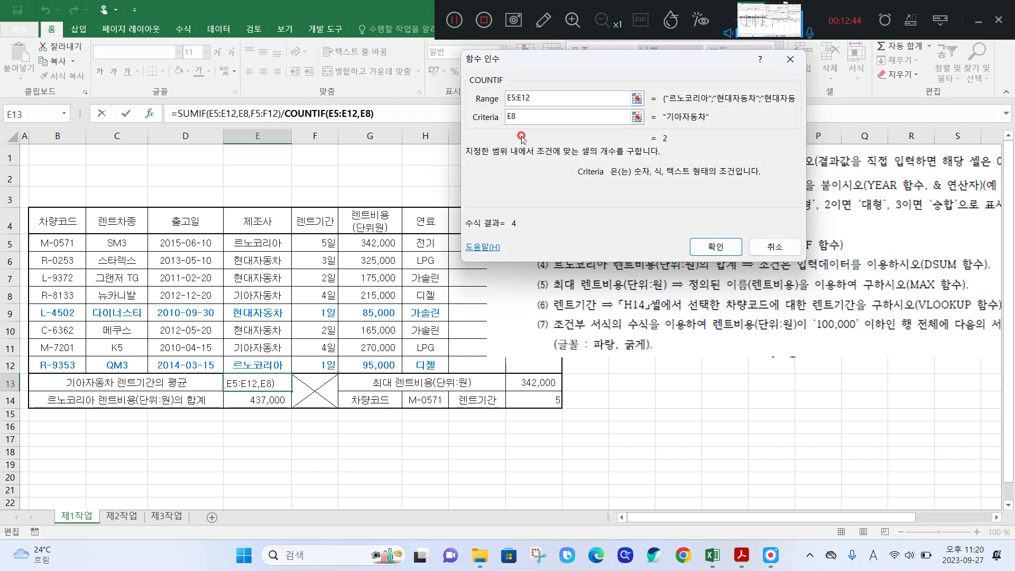
pyautogui.click(728, 255)
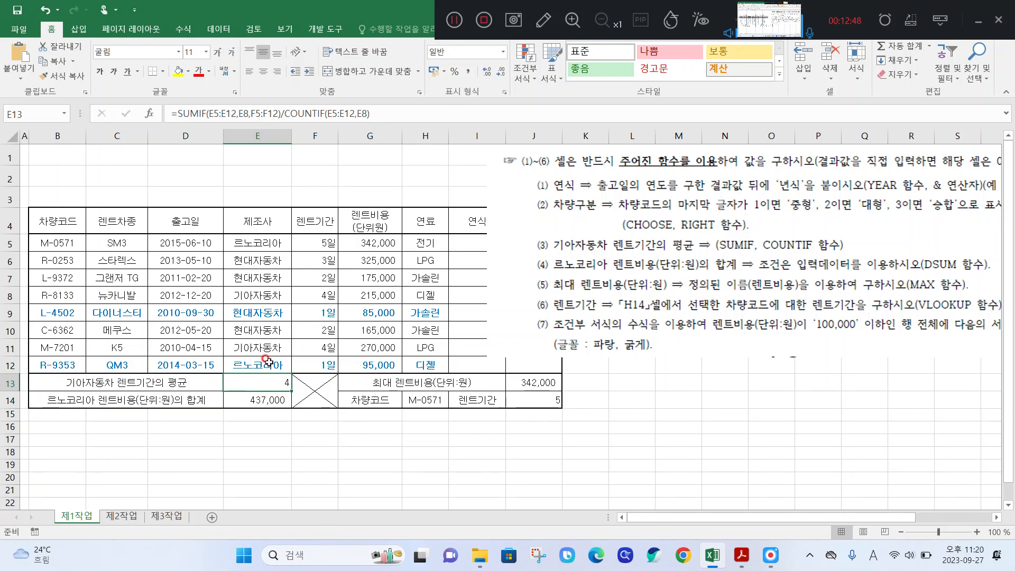
# Move the instruction picture clear of columns I and J and review how the 기아자동차 rental periods form the average in E13.
pyautogui.moveTo(667, 267); pyautogui.dragTo(749, 296)
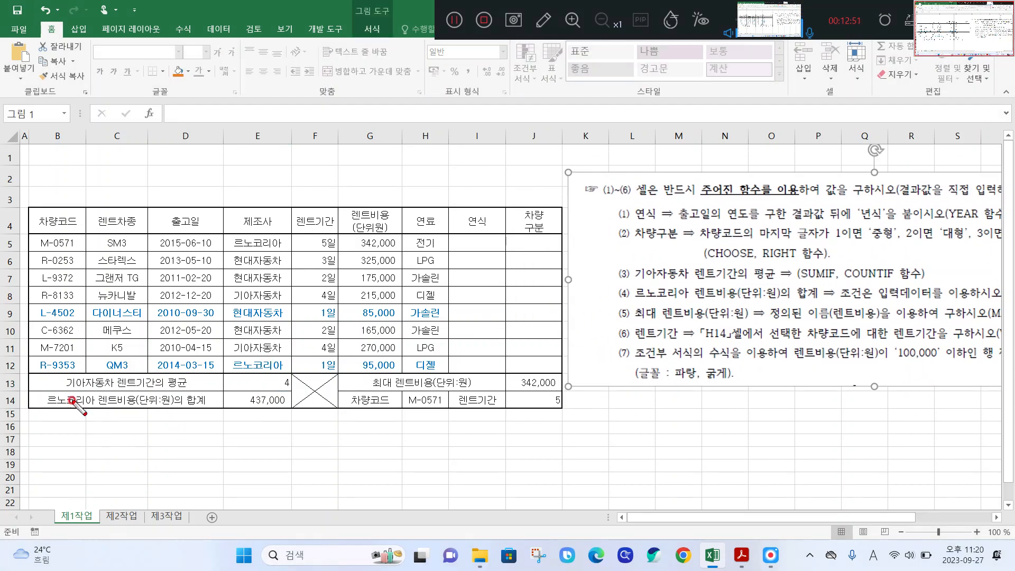
pyautogui.moveTo(64, 393); pyautogui.dragTo(170, 388)
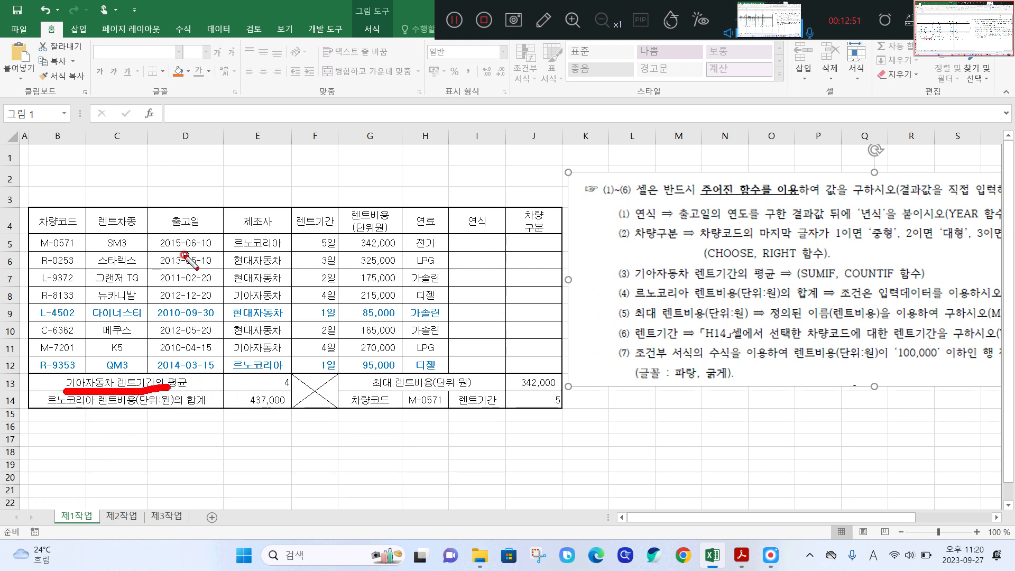
pyautogui.moveTo(232, 297); pyautogui.dragTo(276, 304)
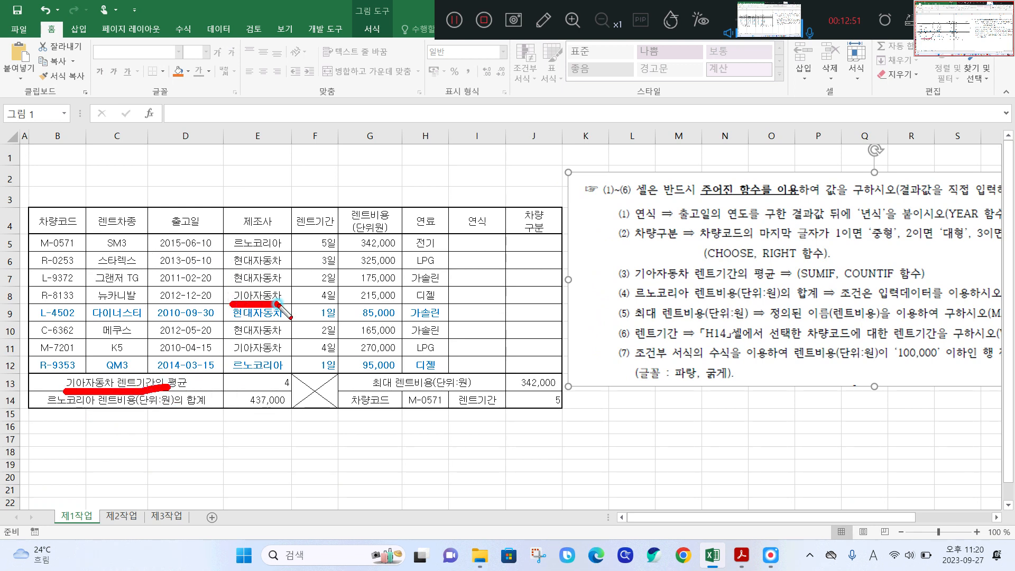
pyautogui.moveTo(233, 355); pyautogui.dragTo(290, 355)
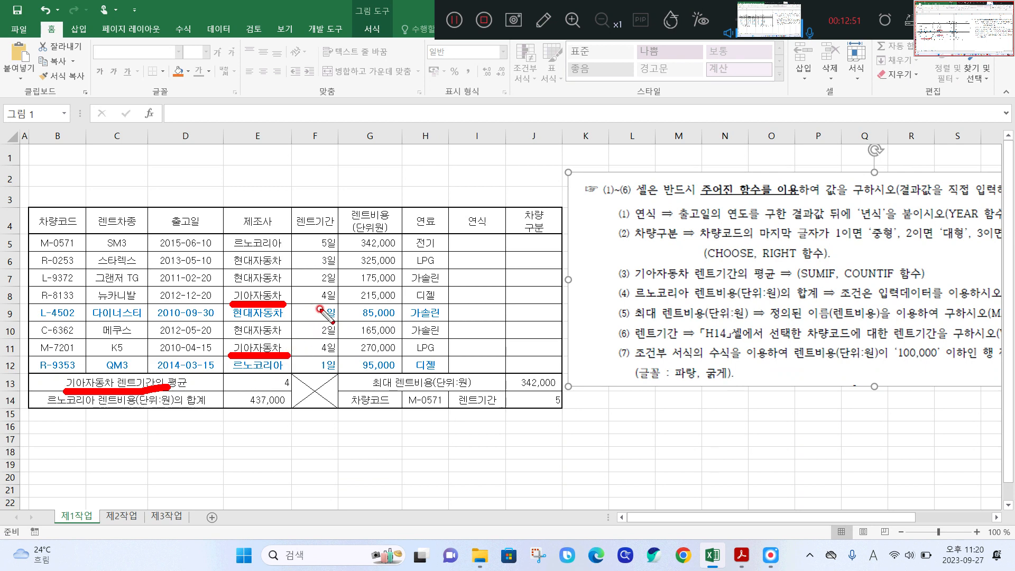
pyautogui.moveTo(324, 308)
pyautogui.mouseDown()
pyautogui.moveTo(305, 294)
pyautogui.moveTo(345, 302)
pyautogui.moveTo(333, 316)
pyautogui.mouseUp()
pyautogui.moveTo(341, 364)
pyautogui.mouseDown()
pyautogui.moveTo(306, 337)
pyautogui.moveTo(343, 354)
pyautogui.mouseUp()
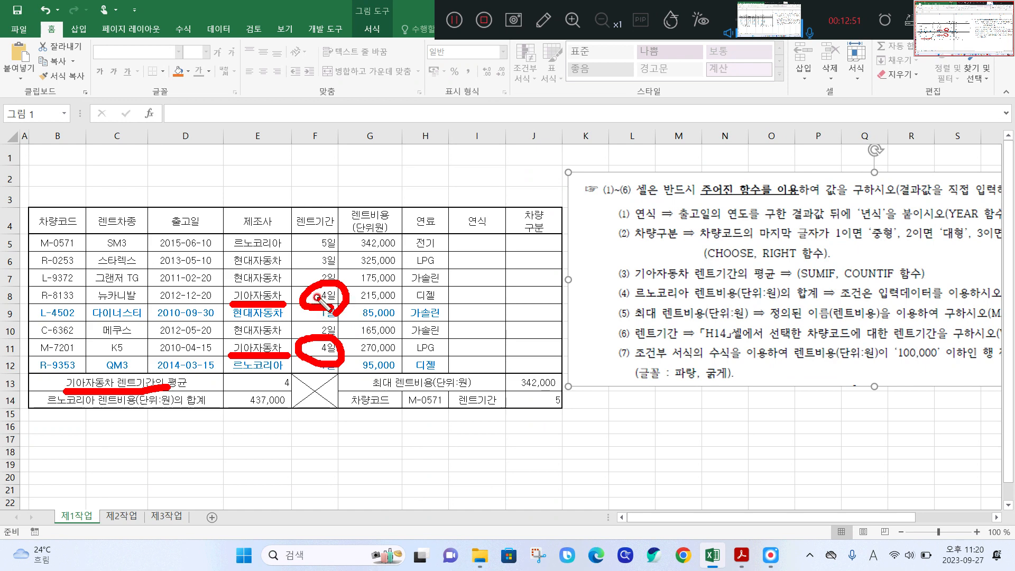
pyautogui.moveTo(452, 309)
pyautogui.mouseDown()
pyautogui.moveTo(454, 333)
pyautogui.moveTo(450, 309)
pyautogui.mouseUp()
pyautogui.moveTo(491, 244); pyautogui.dragTo(467, 377)
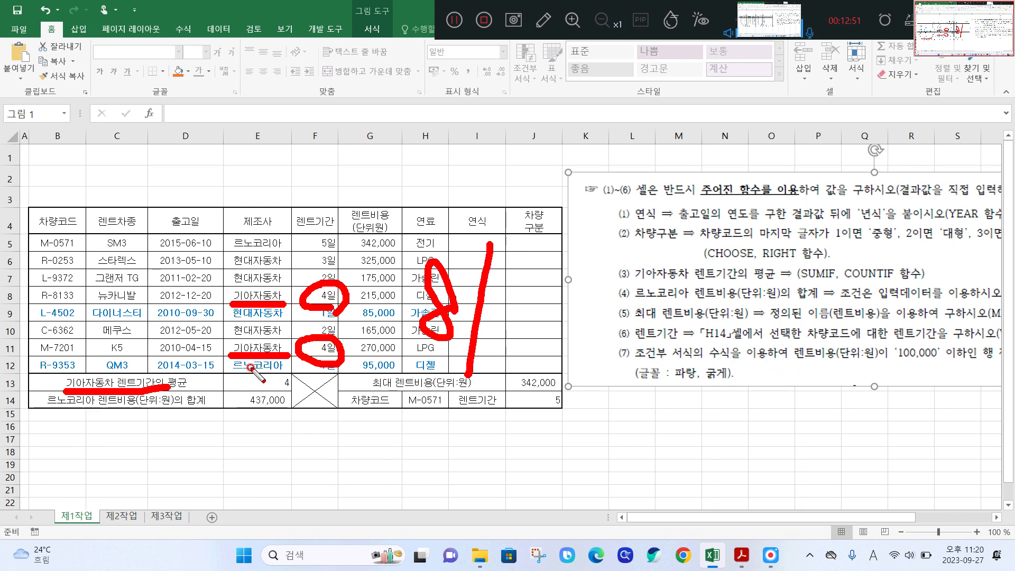
pyautogui.moveTo(493, 296)
pyautogui.mouseDown()
pyautogui.moveTo(533, 319)
pyautogui.moveTo(564, 303)
pyautogui.moveTo(572, 315)
pyautogui.mouseUp()
pyautogui.moveTo(608, 285)
pyautogui.mouseDown()
pyautogui.moveTo(633, 307)
pyautogui.moveTo(617, 313)
pyautogui.mouseUp()
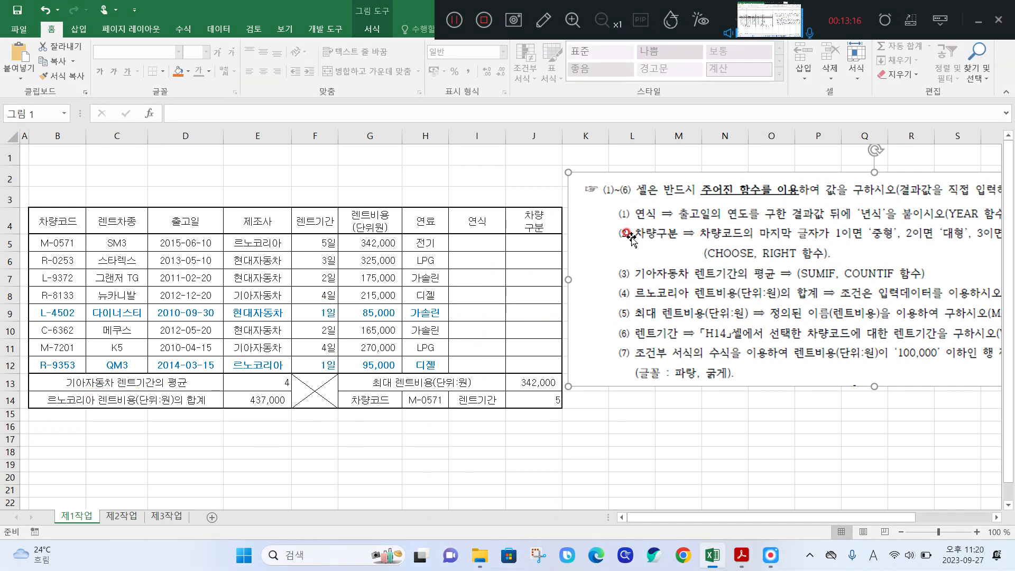
# Enter =YEAR(D5) in I5 to extract the year of the release date for task (1).
pyautogui.moveTo(630, 213)
pyautogui.mouseDown()
pyautogui.moveTo(607, 209)
pyautogui.moveTo(616, 226)
pyautogui.moveTo(633, 214)
pyautogui.moveTo(817, 216)
pyautogui.mouseUp()
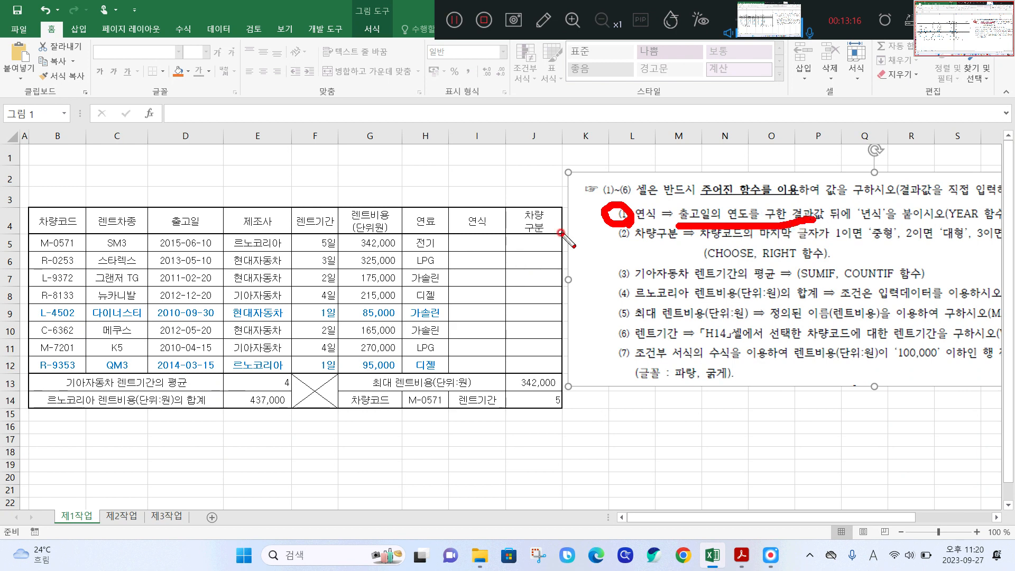
pyautogui.moveTo(207, 256)
pyautogui.mouseDown()
pyautogui.moveTo(153, 251)
pyautogui.moveTo(180, 222)
pyautogui.moveTo(228, 248)
pyautogui.moveTo(206, 258)
pyautogui.mouseUp()
pyautogui.click(477, 243)
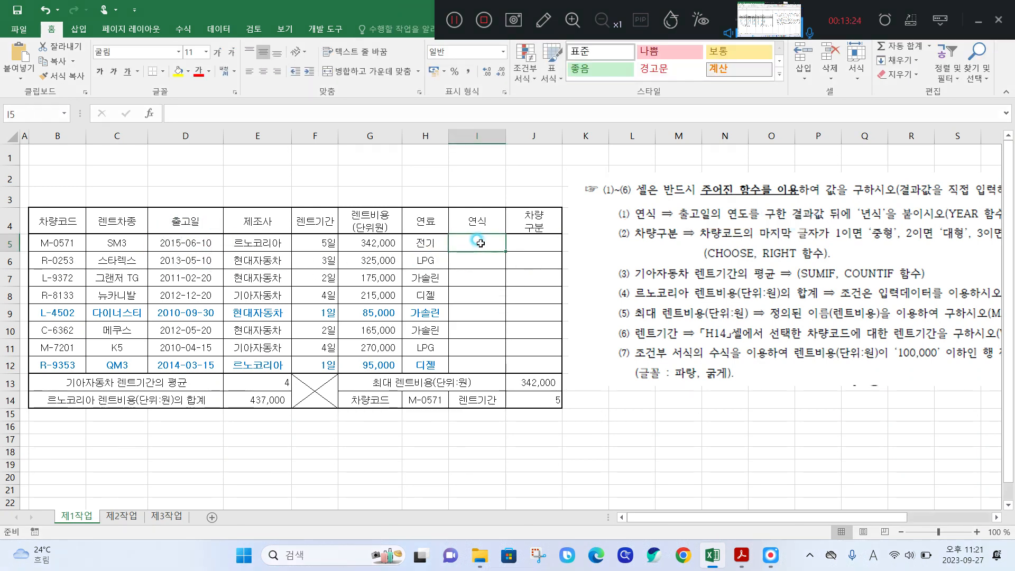
pyautogui.write('=')
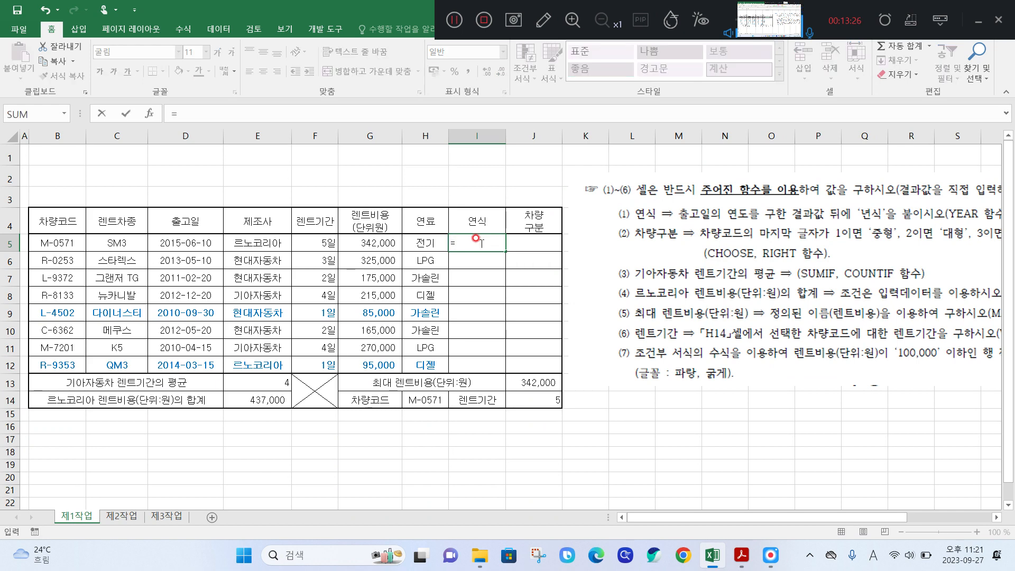
pyautogui.write('YEAR(')
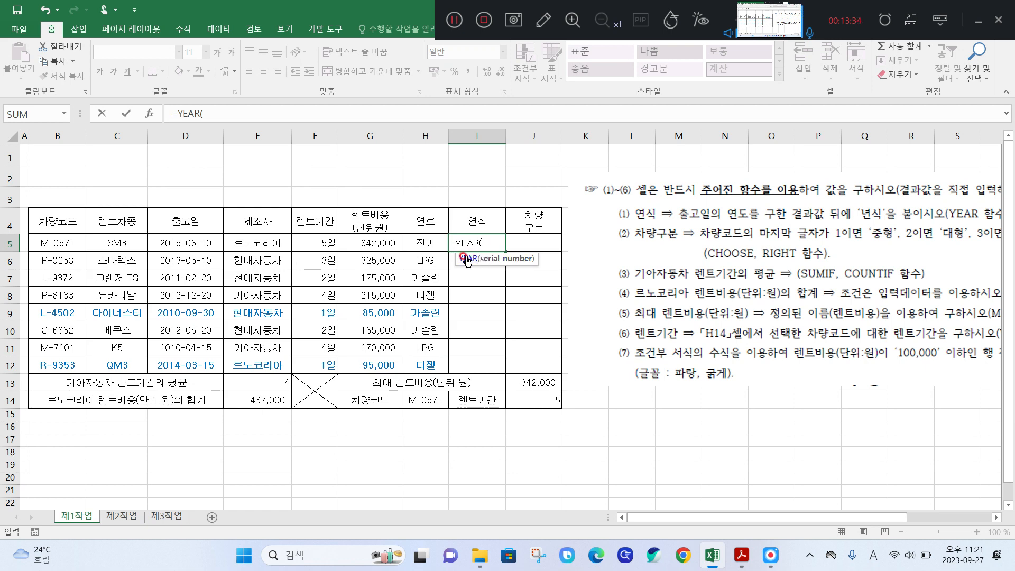
pyautogui.moveTo(488, 235)
pyautogui.mouseDown()
pyautogui.moveTo(232, 247)
pyautogui.moveTo(150, 234)
pyautogui.moveTo(196, 260)
pyautogui.moveTo(219, 231)
pyautogui.mouseUp()
pyautogui.click(173, 242)
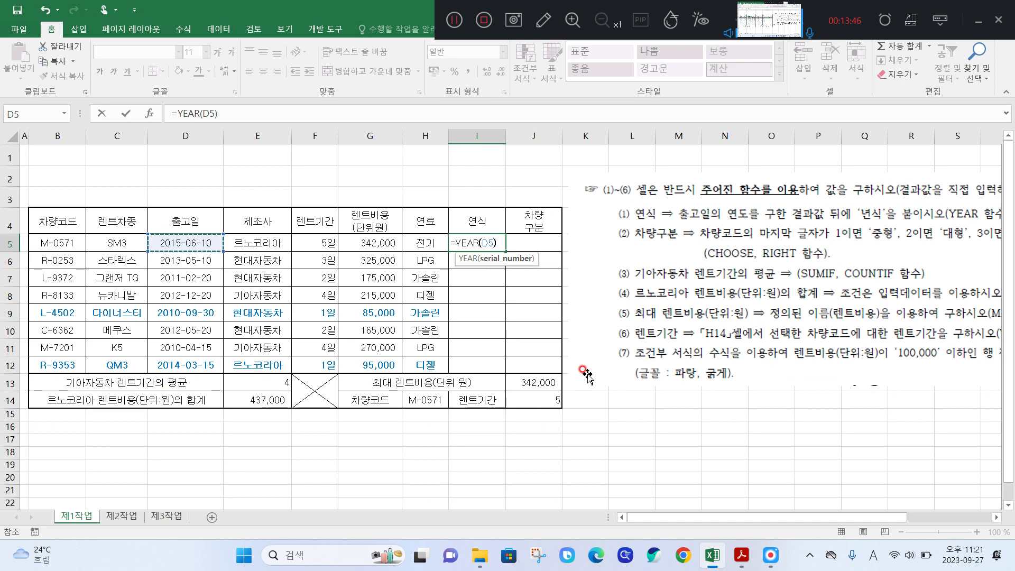
pyautogui.press('Return')
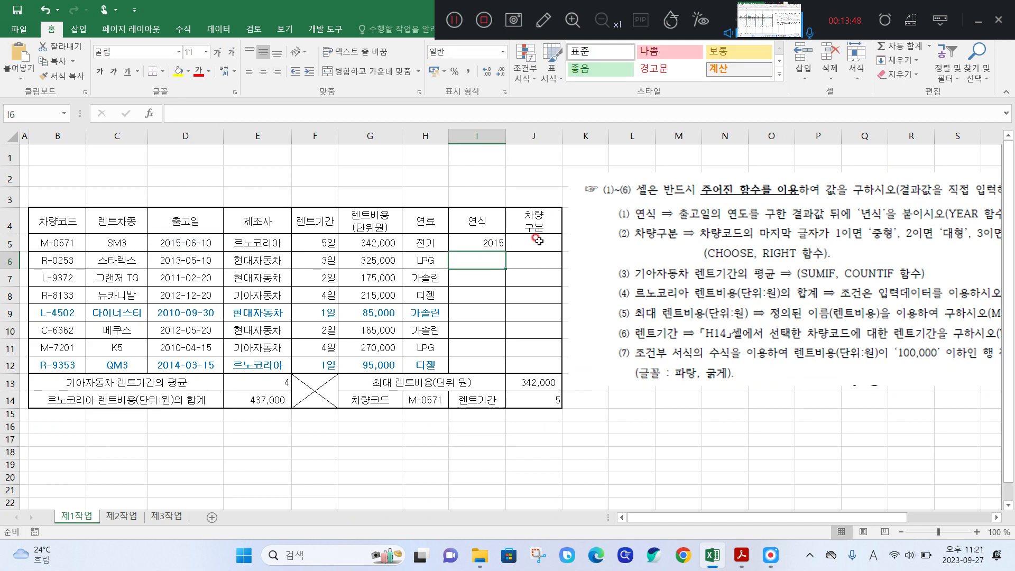
# Shift the instruction picture to read task (1) in full, and place it back clear of the table.
pyautogui.click(496, 241)
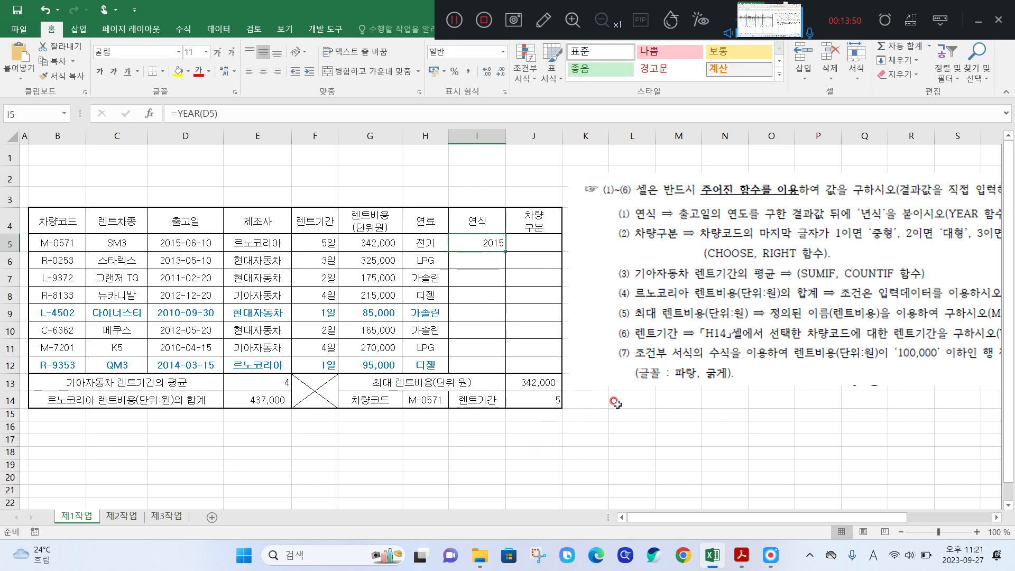
pyautogui.press('F8')
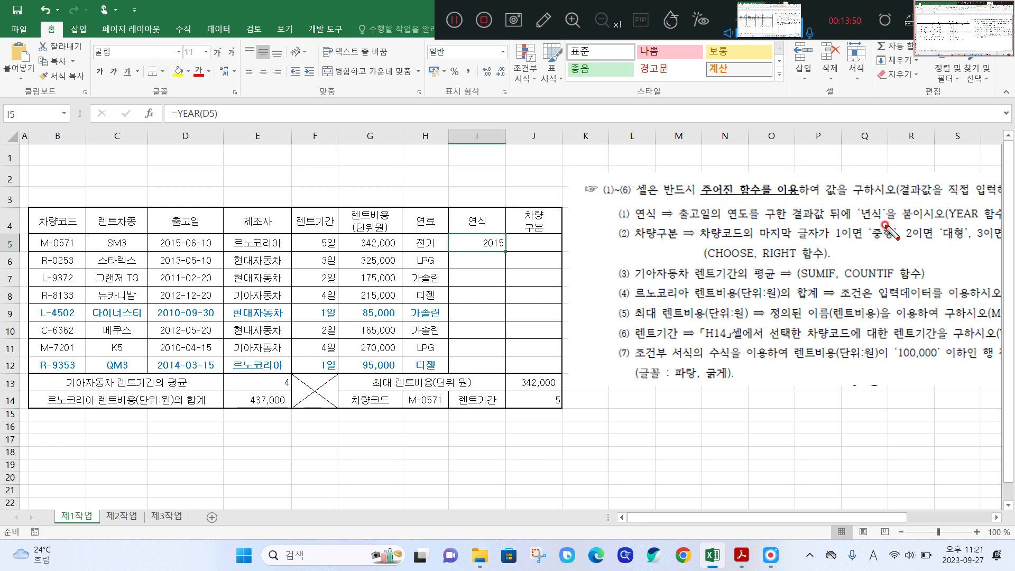
pyautogui.press('F8')
pyautogui.moveTo(830, 258); pyautogui.dragTo(655, 247)
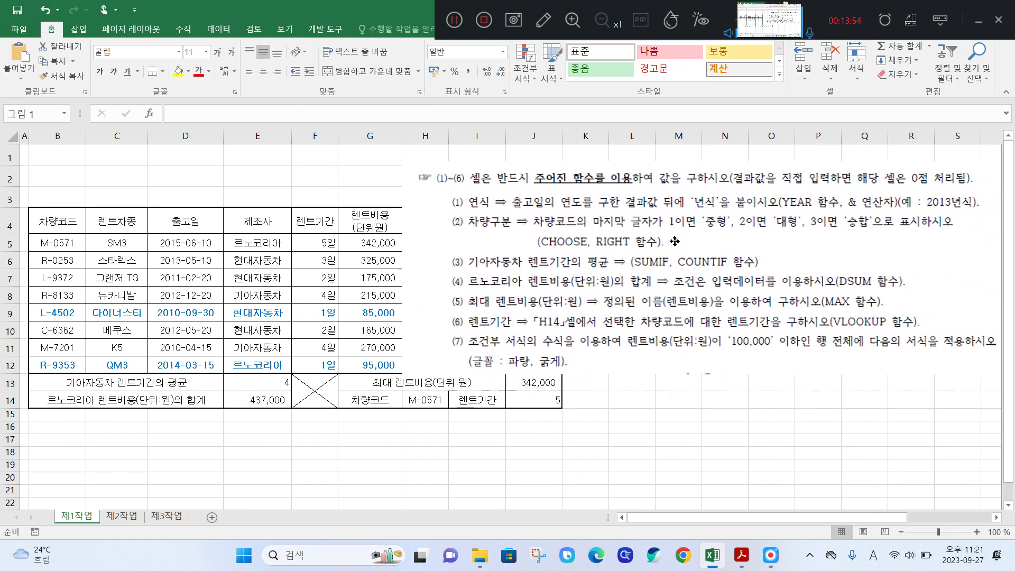
pyautogui.press('F8')
pyautogui.moveTo(847, 205)
pyautogui.mouseDown()
pyautogui.moveTo(827, 214)
pyautogui.moveTo(842, 187)
pyautogui.moveTo(858, 209)
pyautogui.moveTo(846, 216)
pyautogui.mouseUp()
pyautogui.press('F8')
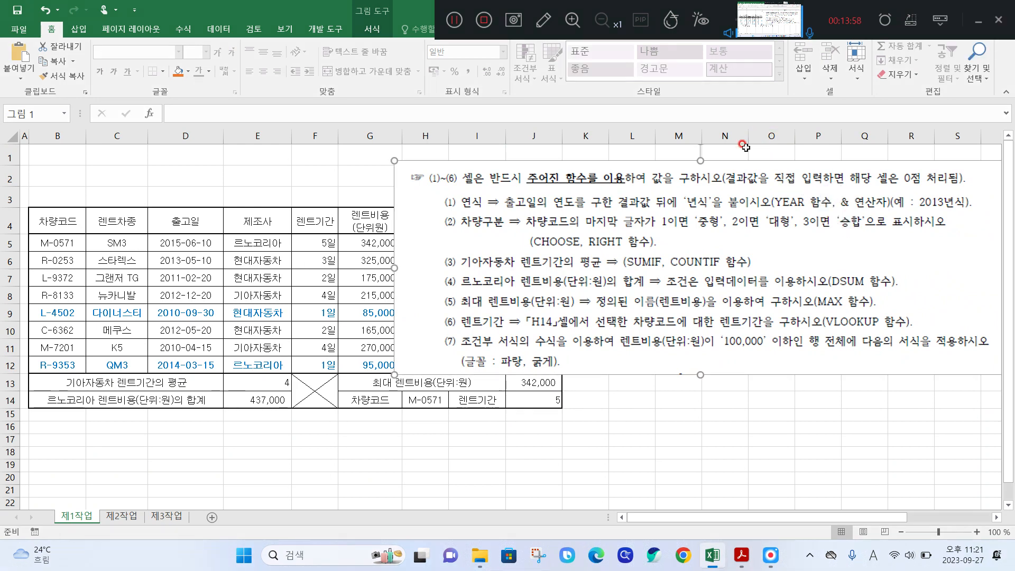
pyautogui.moveTo(733, 180); pyautogui.dragTo(956, 169)
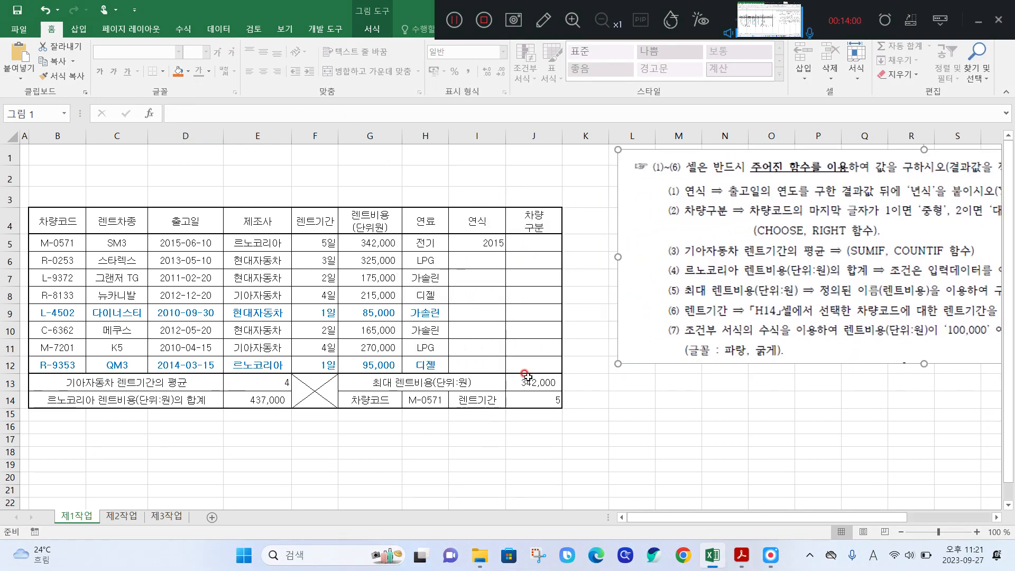
# Append &"년식" to the YEAR formula in I5 and confirm it, keeping I5 selected.
pyautogui.click(489, 243)
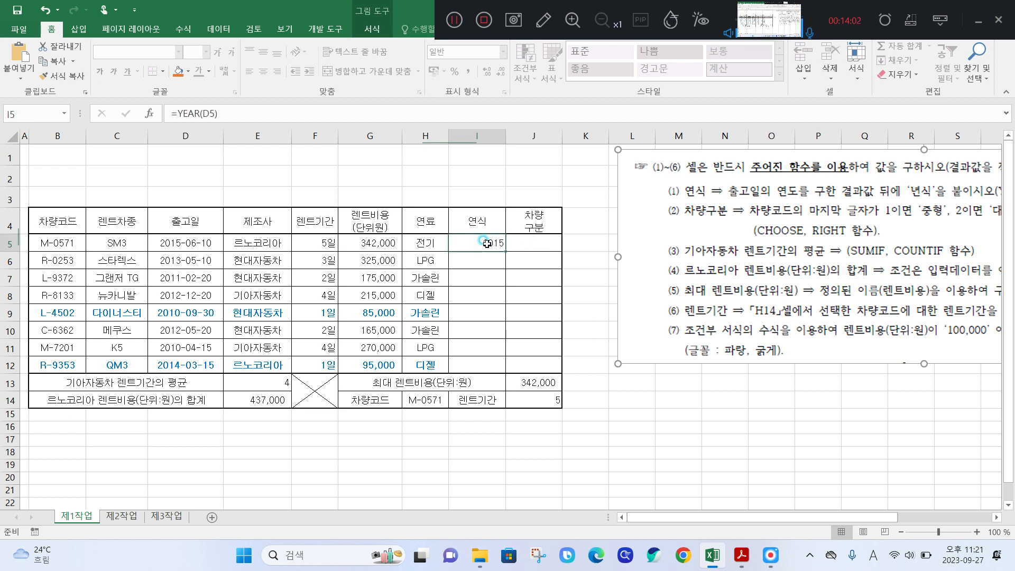
pyautogui.click(247, 112)
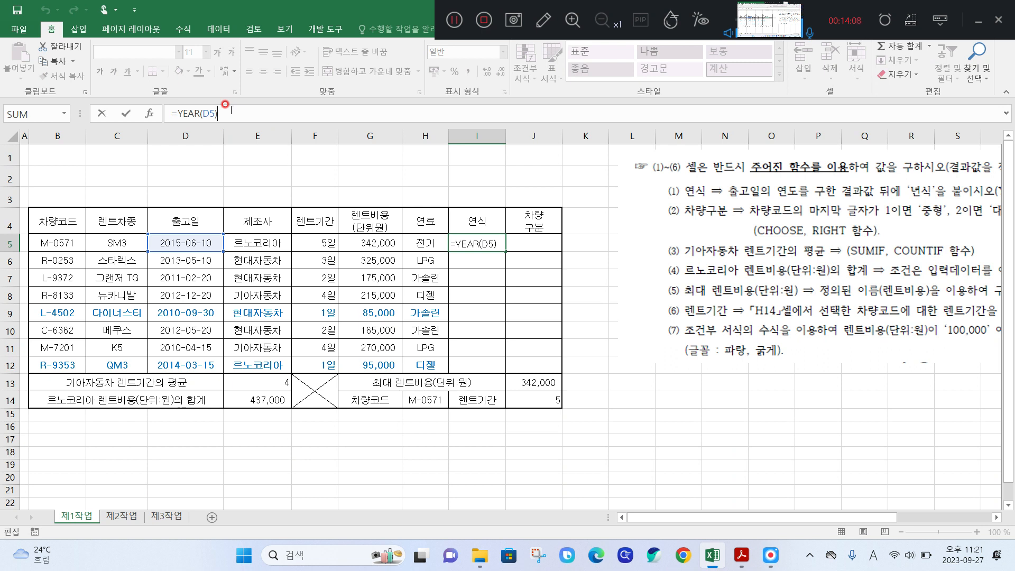
pyautogui.write('&"SU')
pyautogui.press('Hangul')
pyautogui.write('년식')
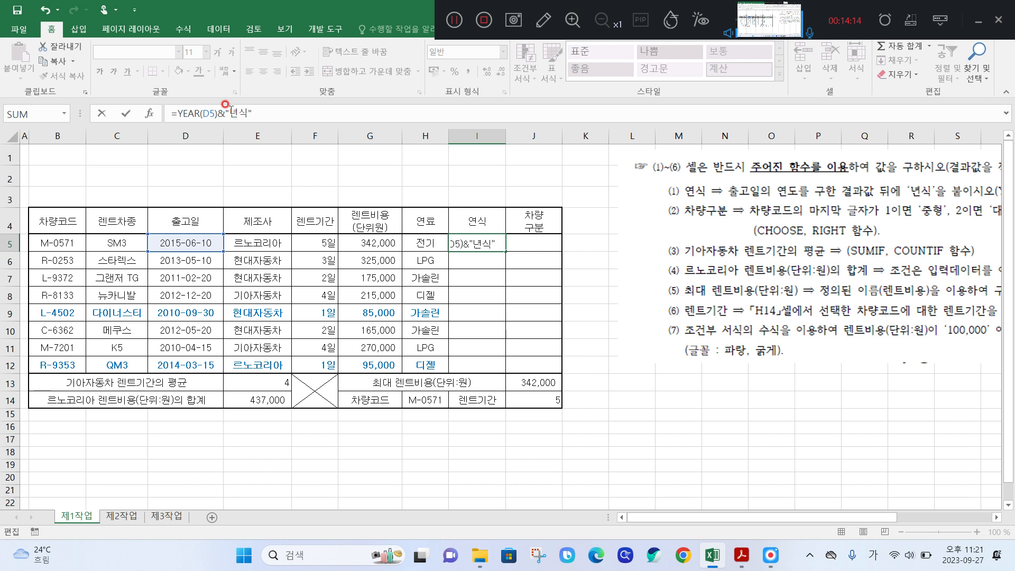
pyautogui.write('"')
pyautogui.press('Return')
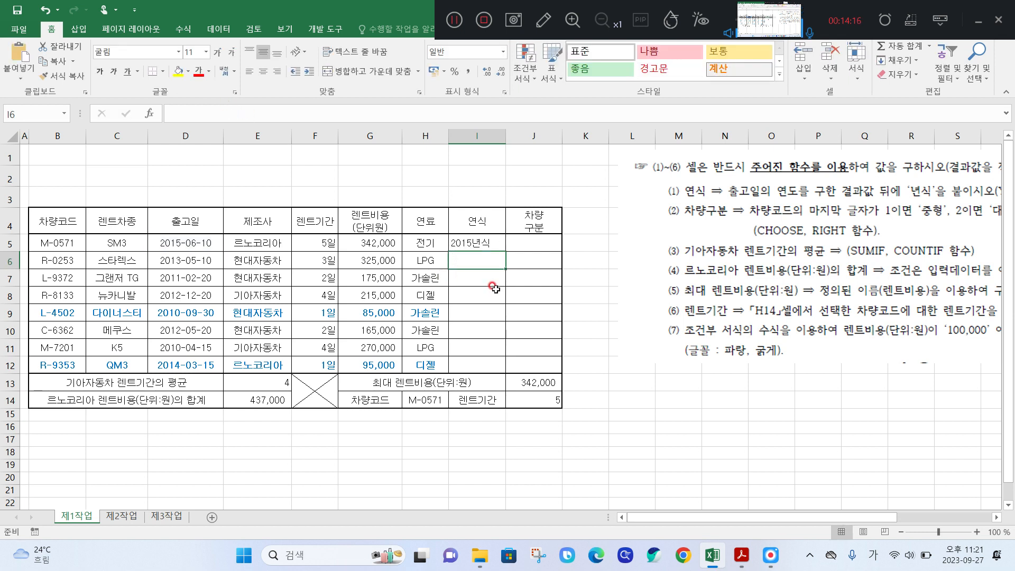
pyautogui.click(491, 245)
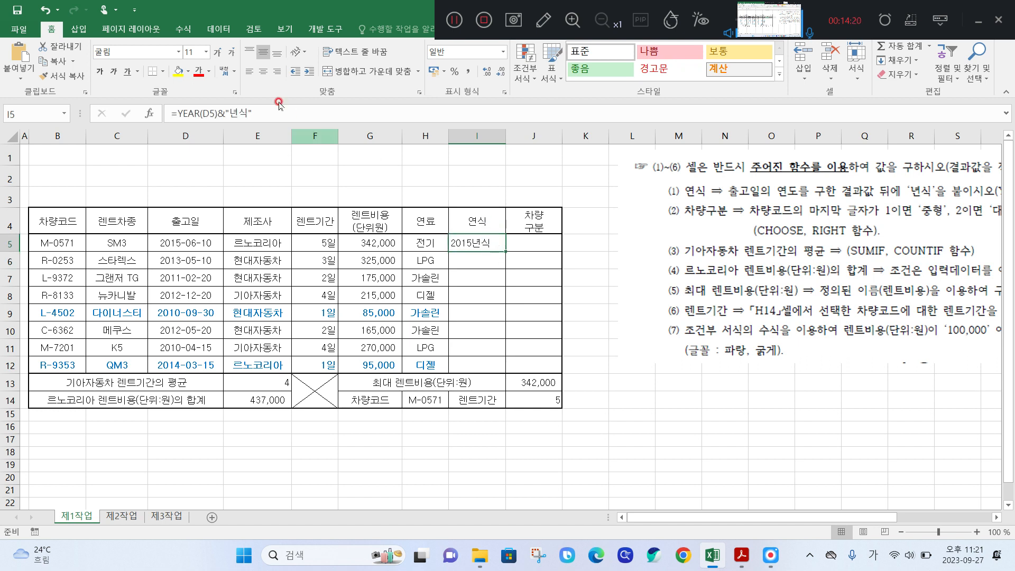
# Copy the 연식 formula from I5 down through I12 without its formatting, and center the values in I5:I12 horizontally.
pyautogui.click(266, 73)
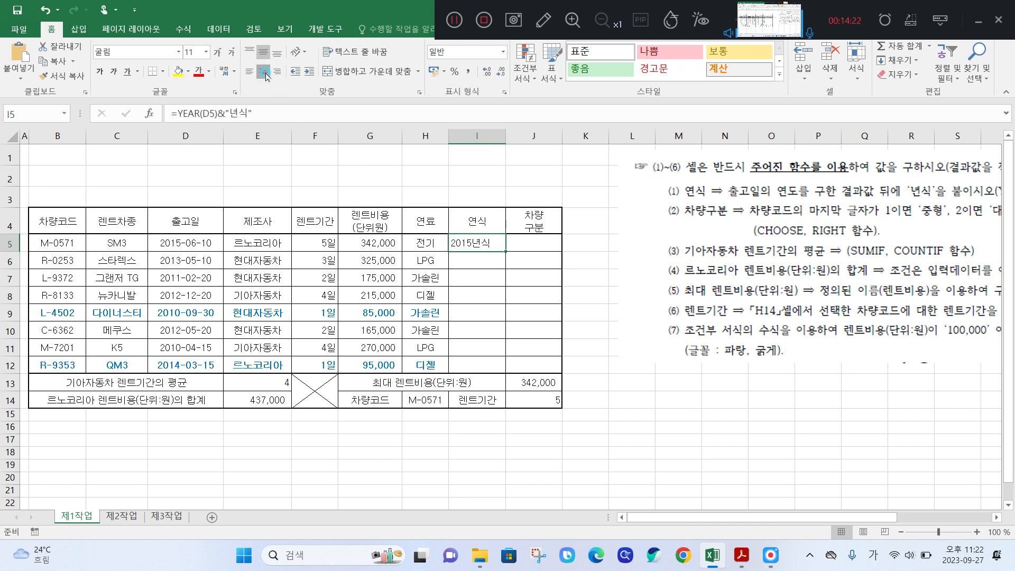
pyautogui.moveTo(505, 248); pyautogui.dragTo(499, 367)
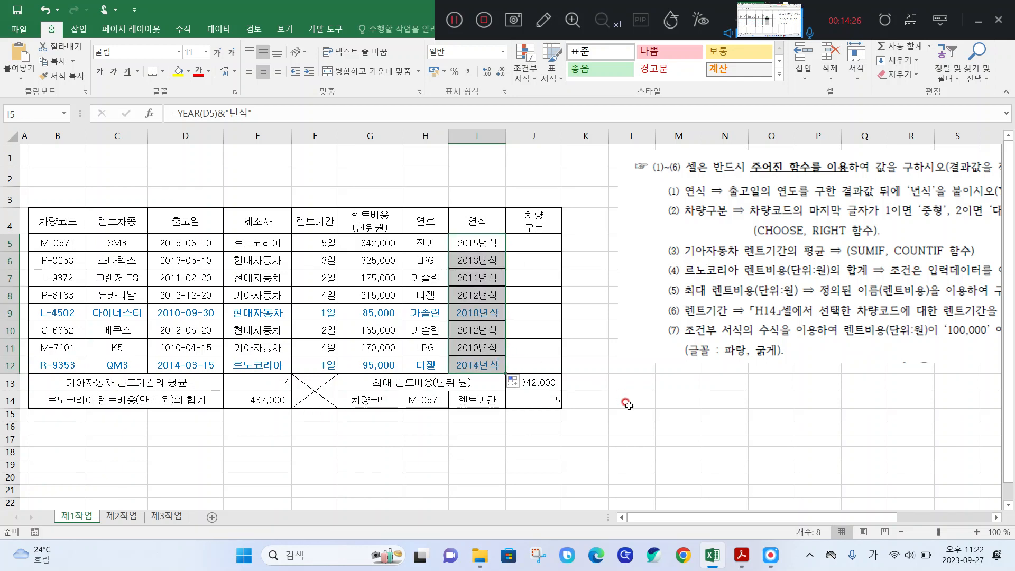
pyautogui.click(524, 384)
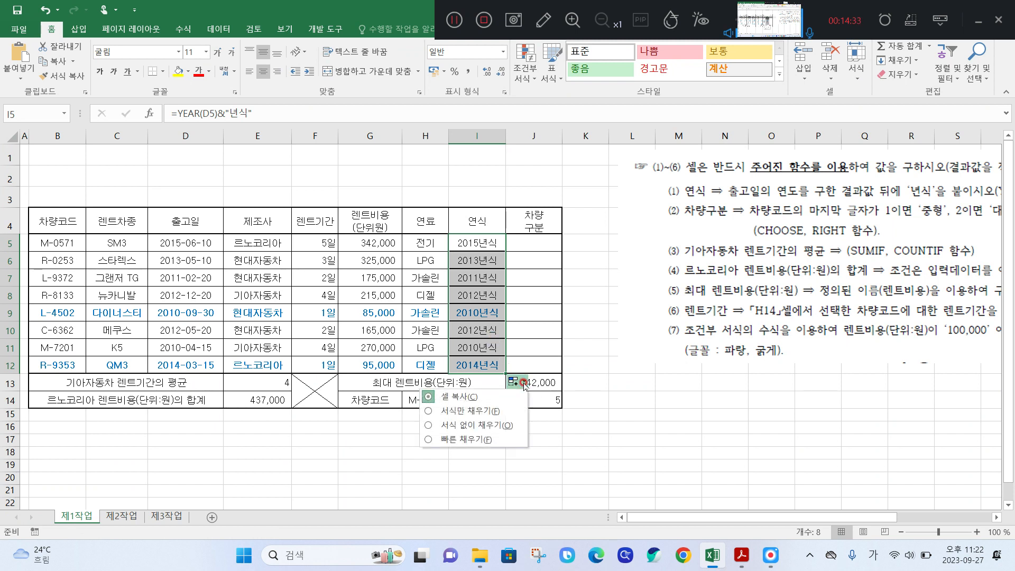
pyautogui.click(501, 427)
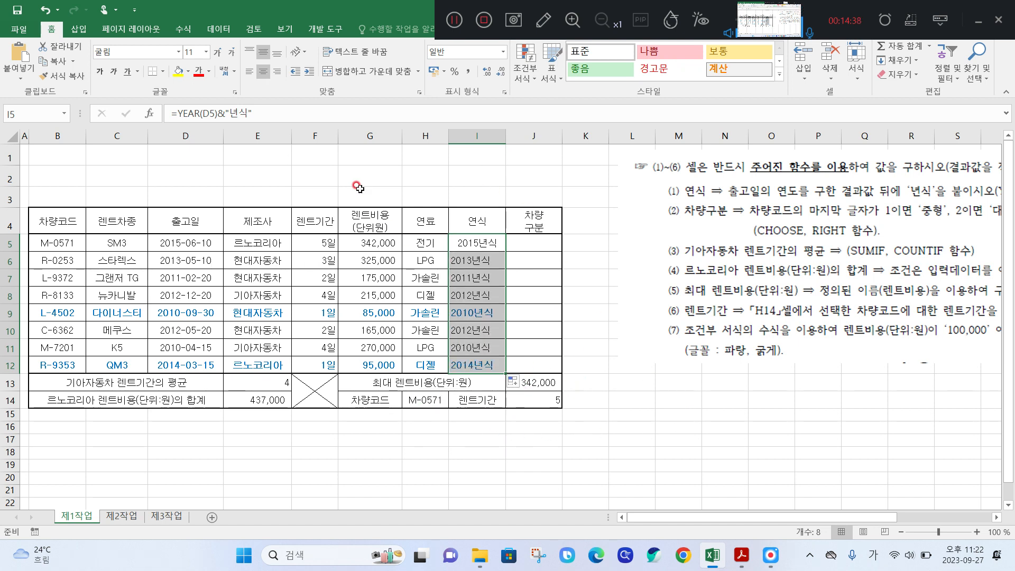
pyautogui.click(261, 74)
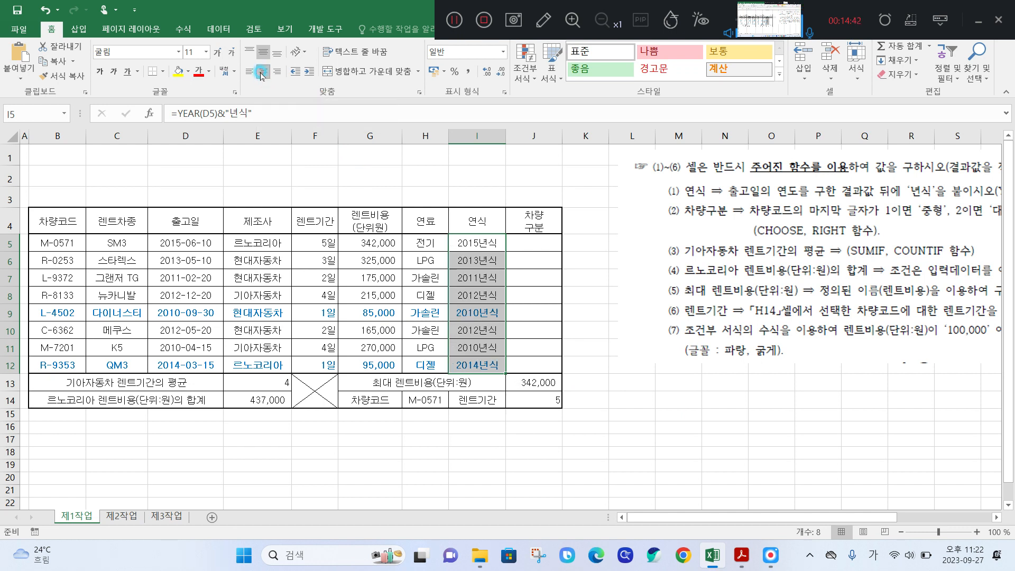
pyautogui.click(553, 415)
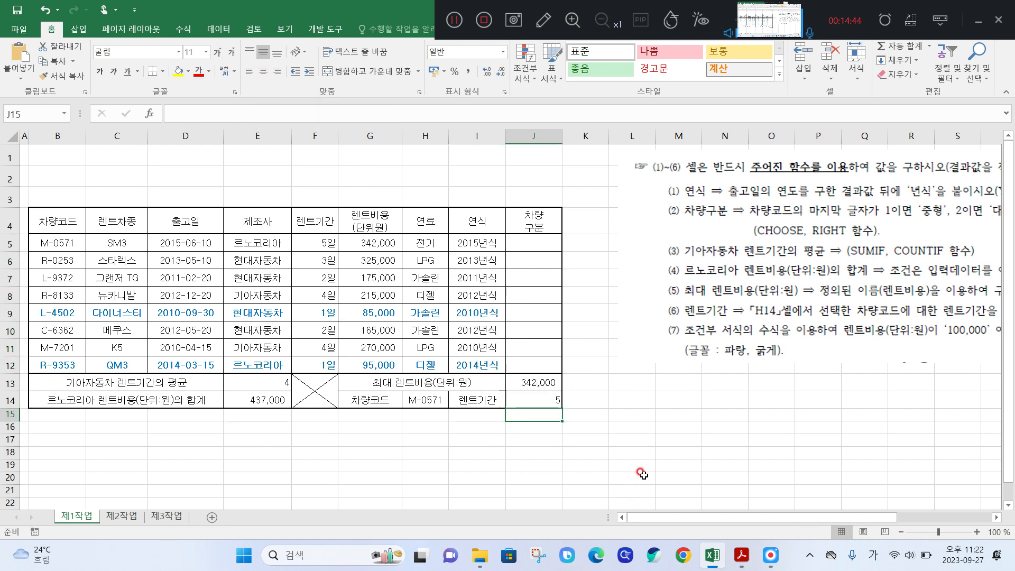